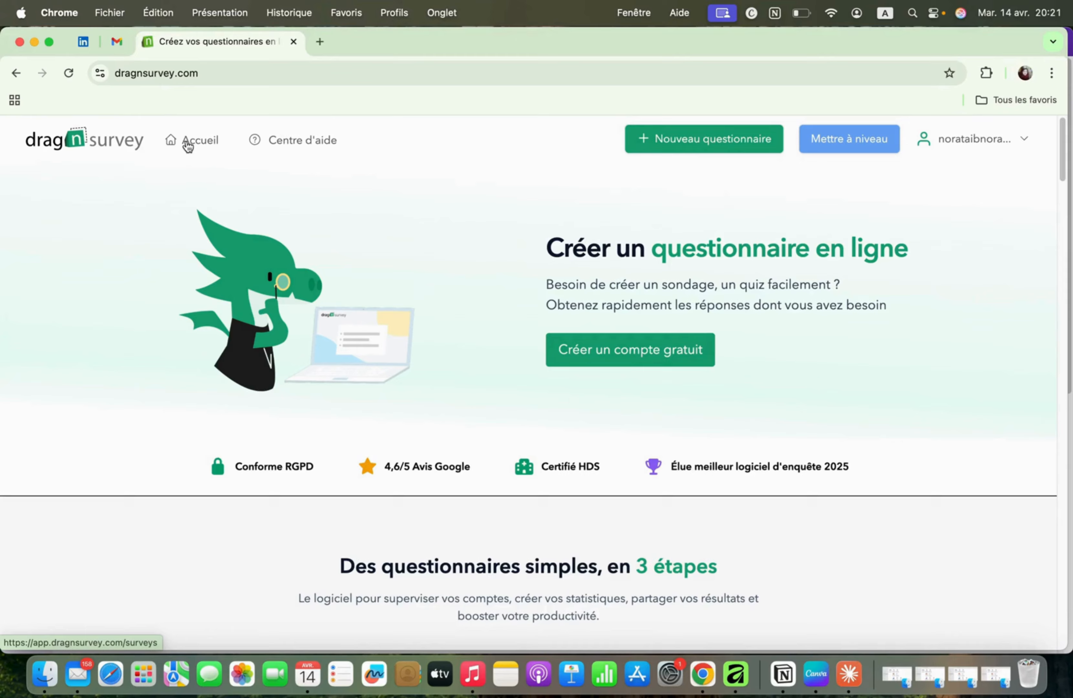
# Step: Open the account's questionnaire management page and look at the logo upload area
pyautogui.click(201, 136)
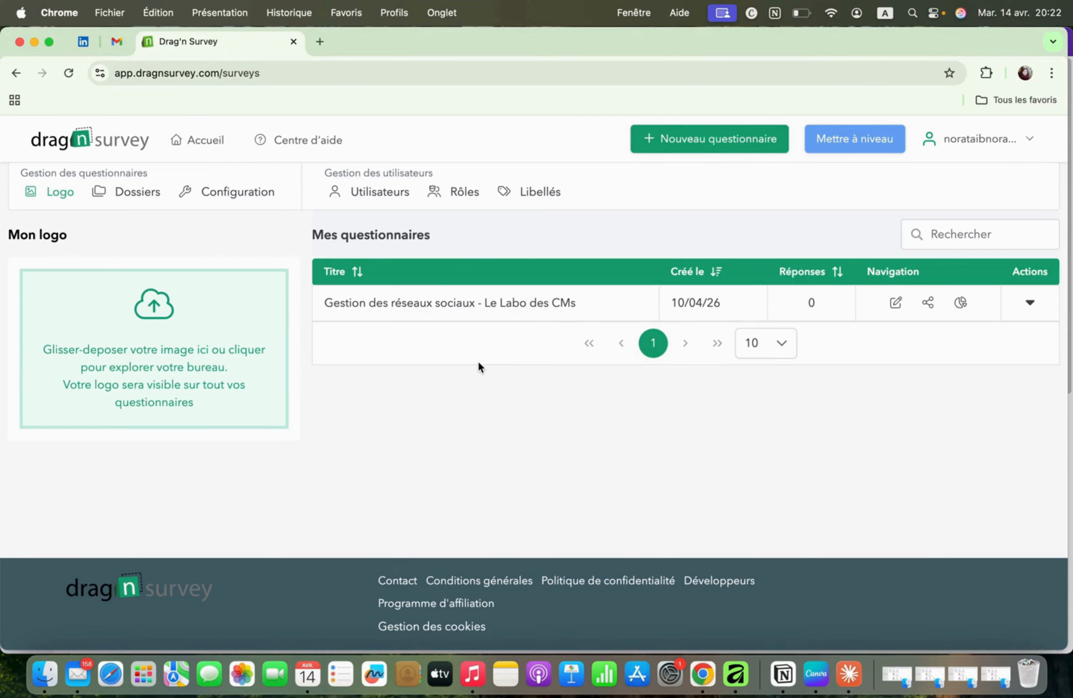
pyautogui.scroll(5, 60, 336)
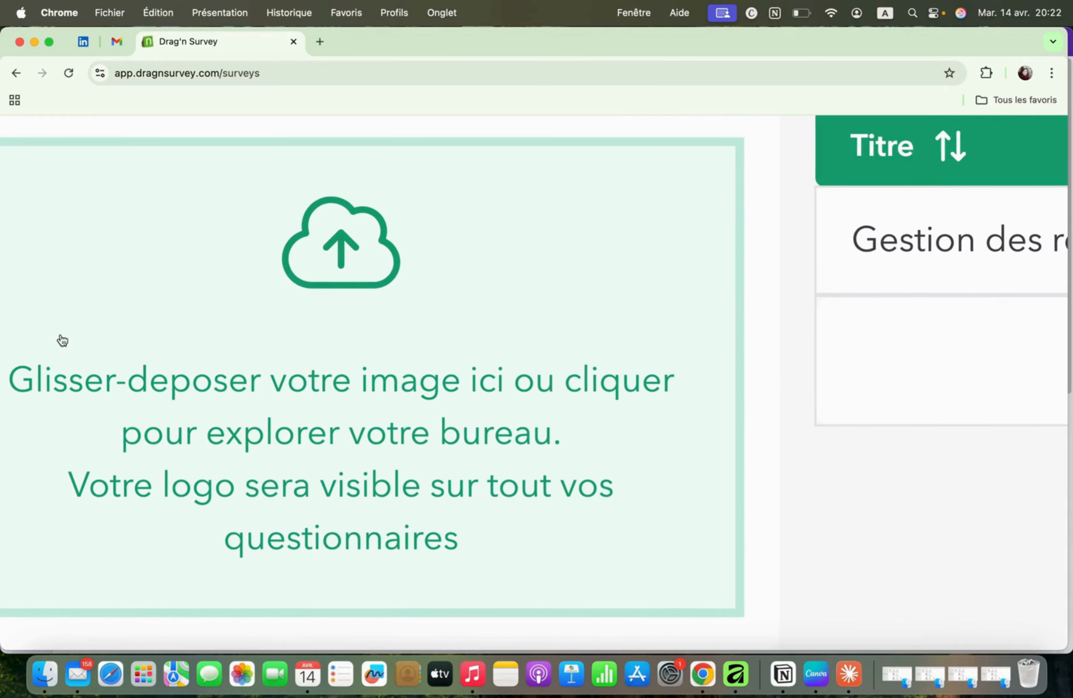
pyautogui.scroll(-5, 63, 340)
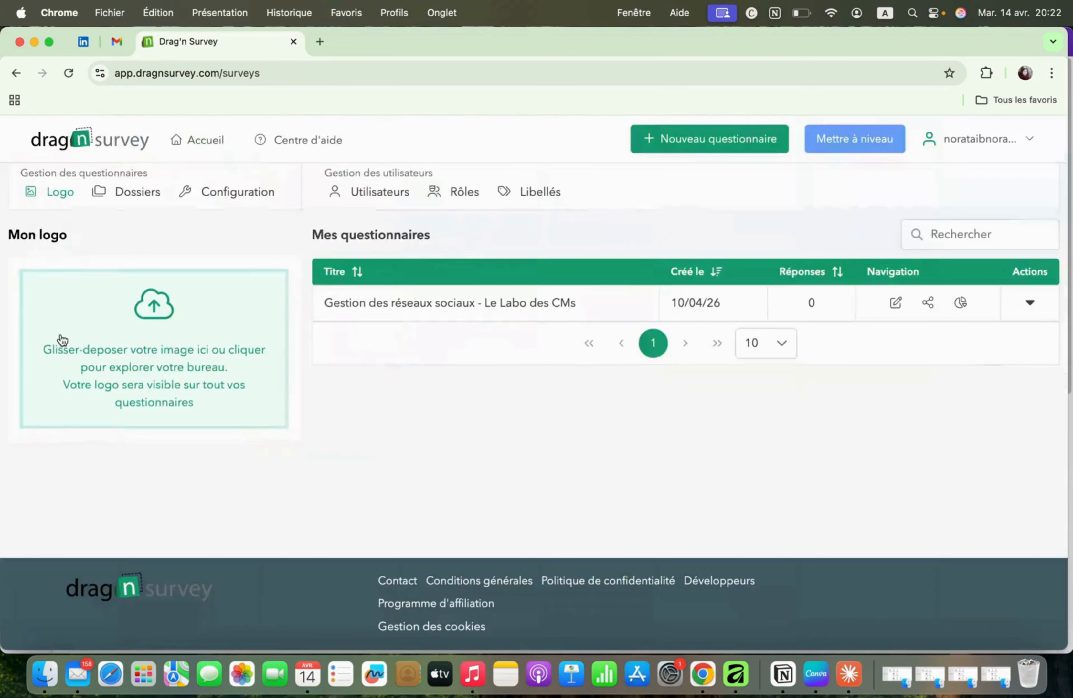
# Step: Upload "Le Labo des CMs.png" as the questionnaire logo from the desktop folder Le Labo des CMs > Logo > Deuxiemme logo
pyautogui.click(158, 309)
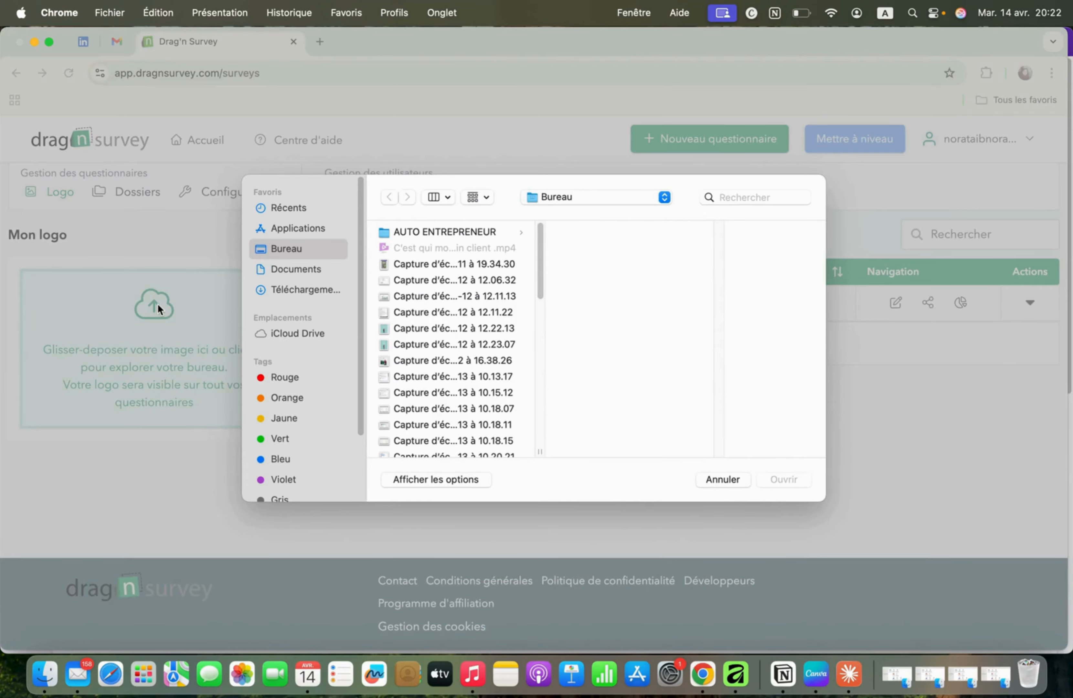
pyautogui.moveTo(542, 297); pyautogui.dragTo(565, 489)
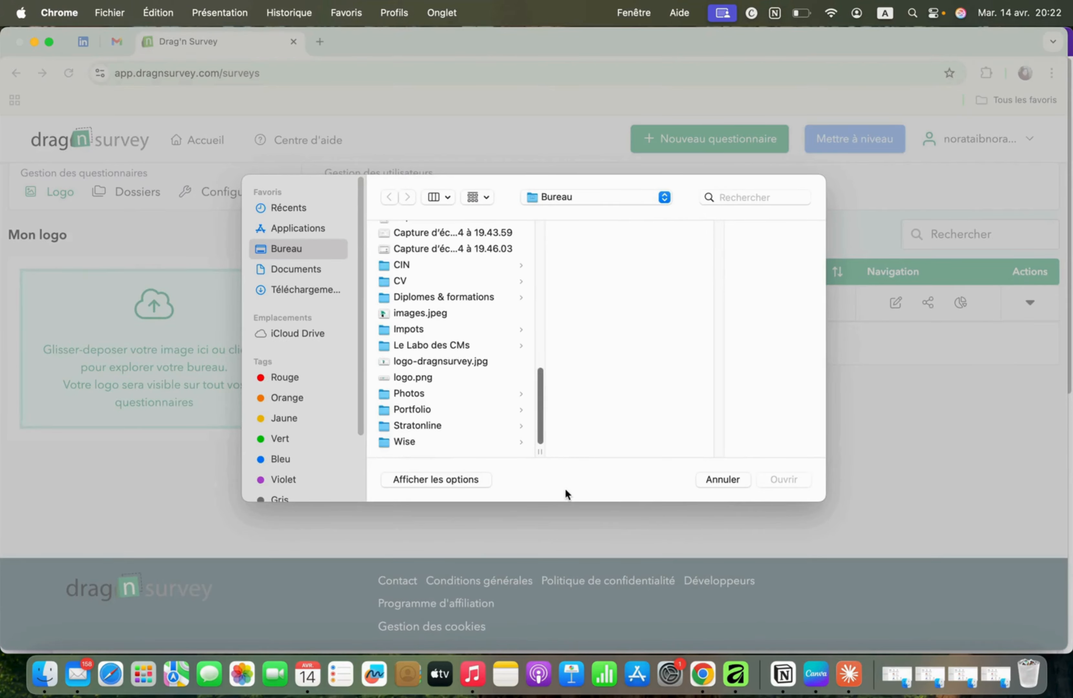
pyautogui.click(419, 347)
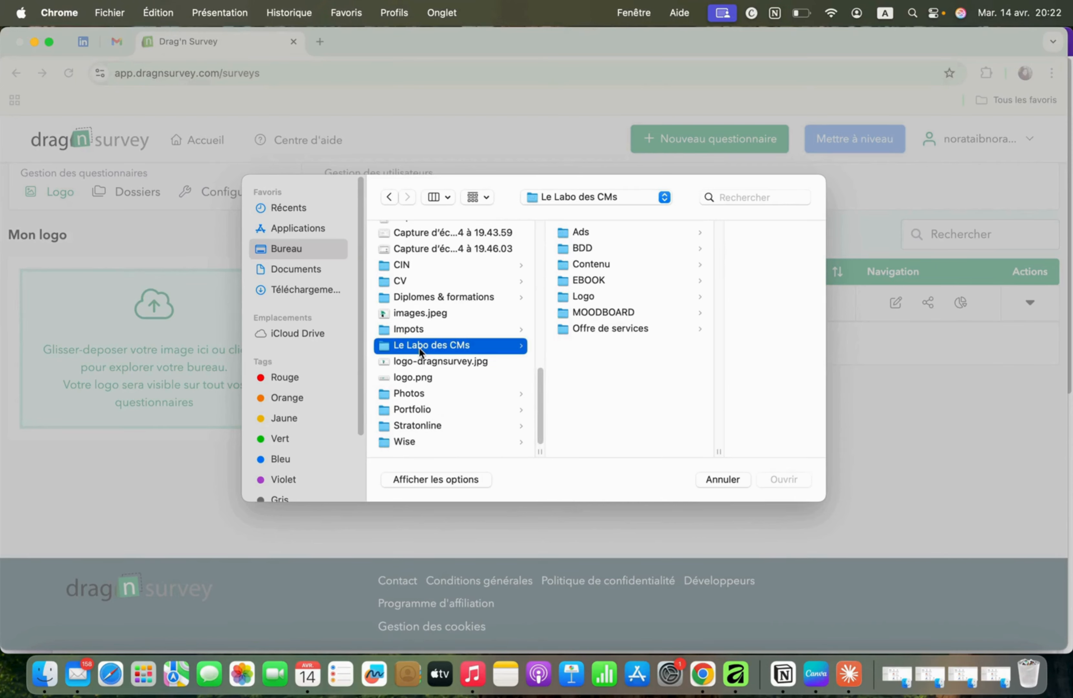
pyautogui.click(580, 297)
pyautogui.click(687, 237)
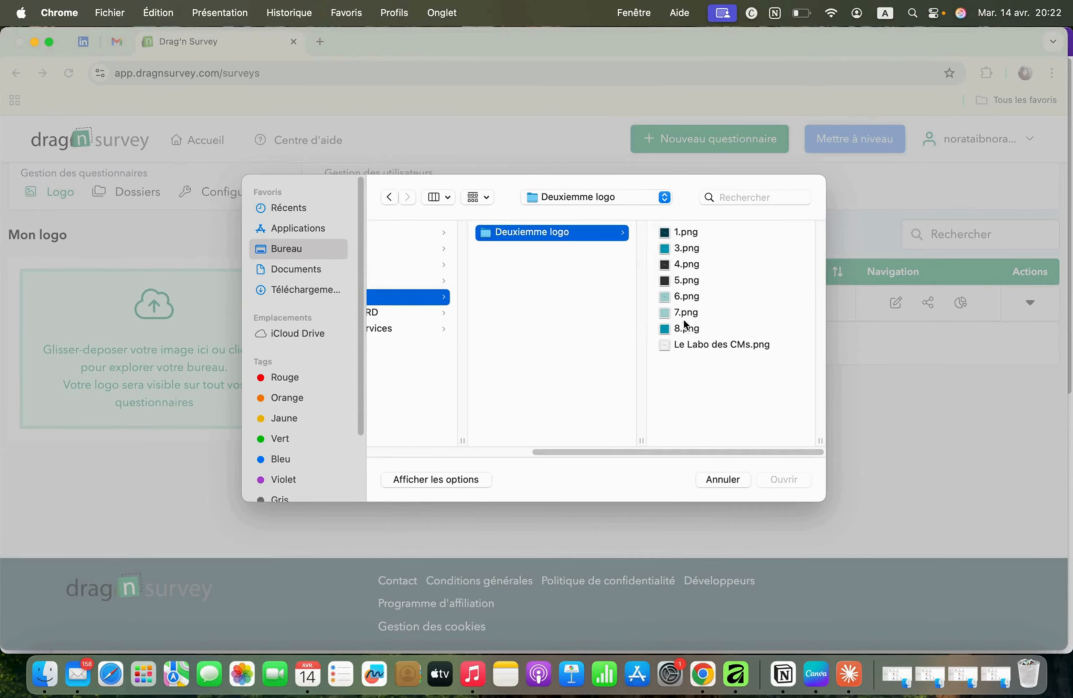
pyautogui.click(683, 343)
pyautogui.click(782, 479)
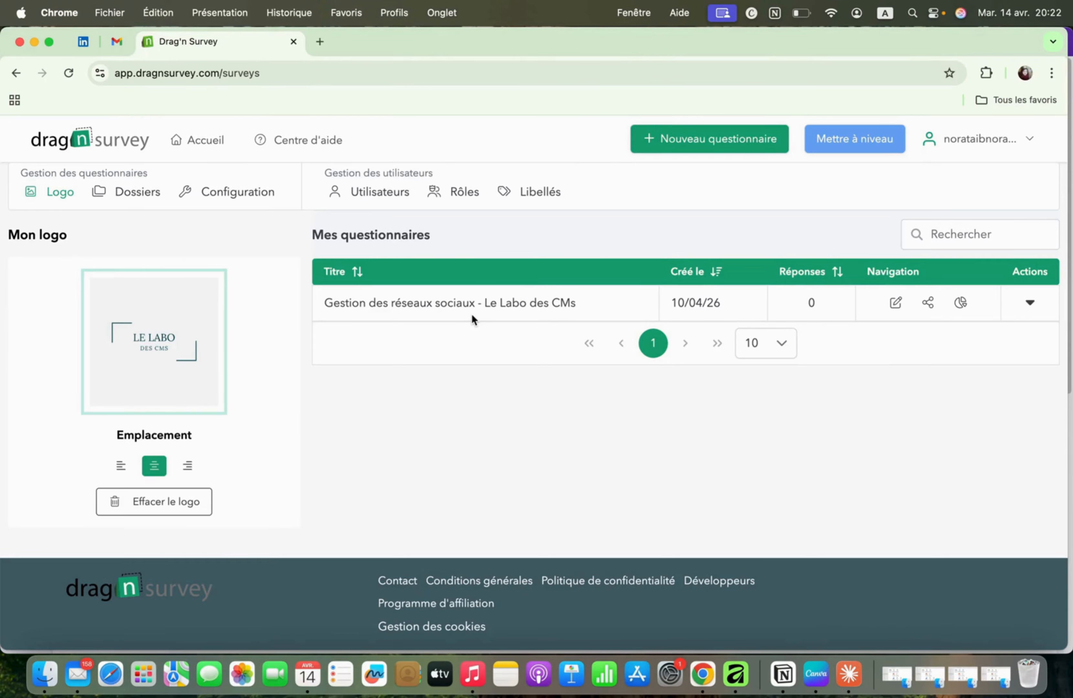
# Step: Open the questionnaire "Gestion des réseaux sociaux - Le Labo des CMs" for editing
pyautogui.scroll(5, 472, 314)
pyautogui.scroll(-5, 472, 314)
pyautogui.scroll(2, 895, 305)
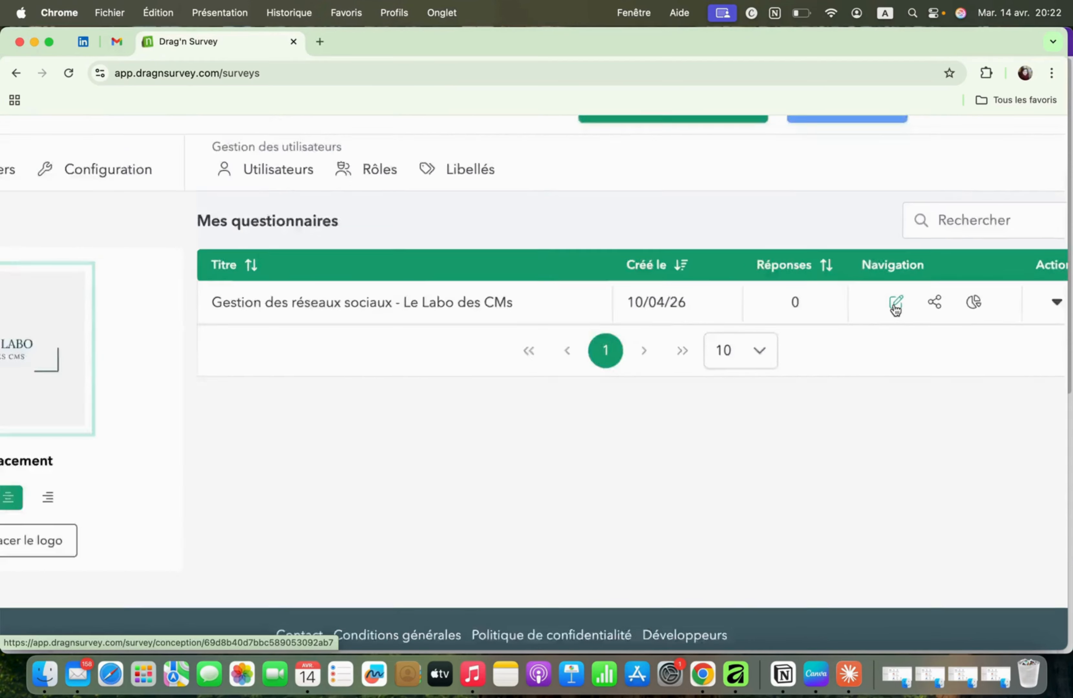
pyautogui.scroll(4, 895, 308)
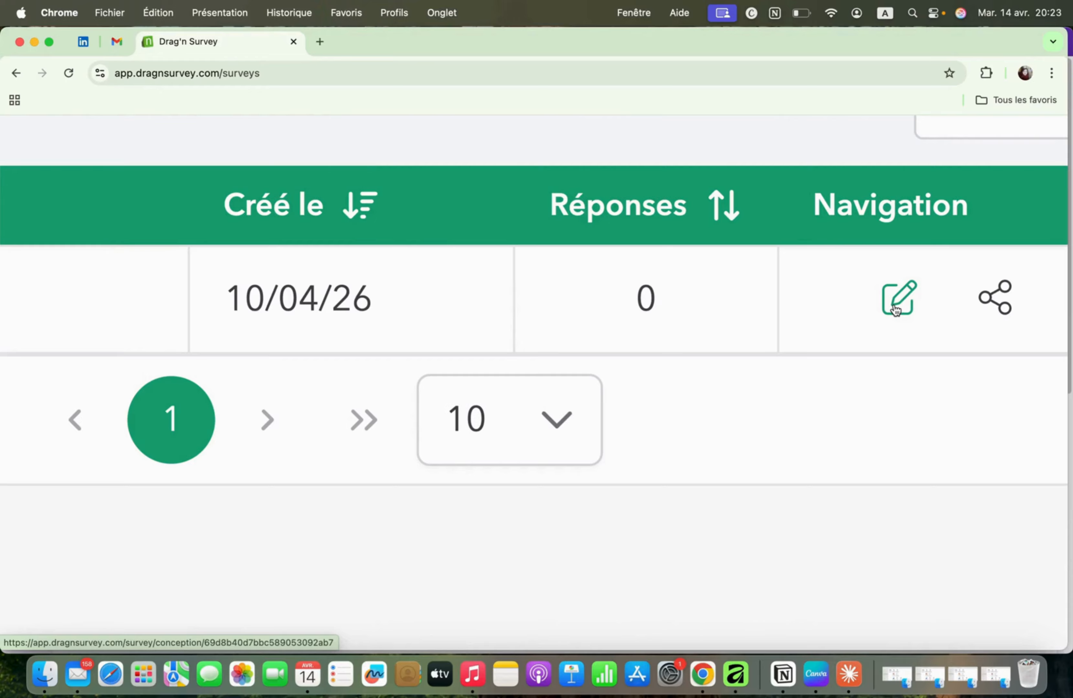
pyautogui.scroll(-4, 895, 309)
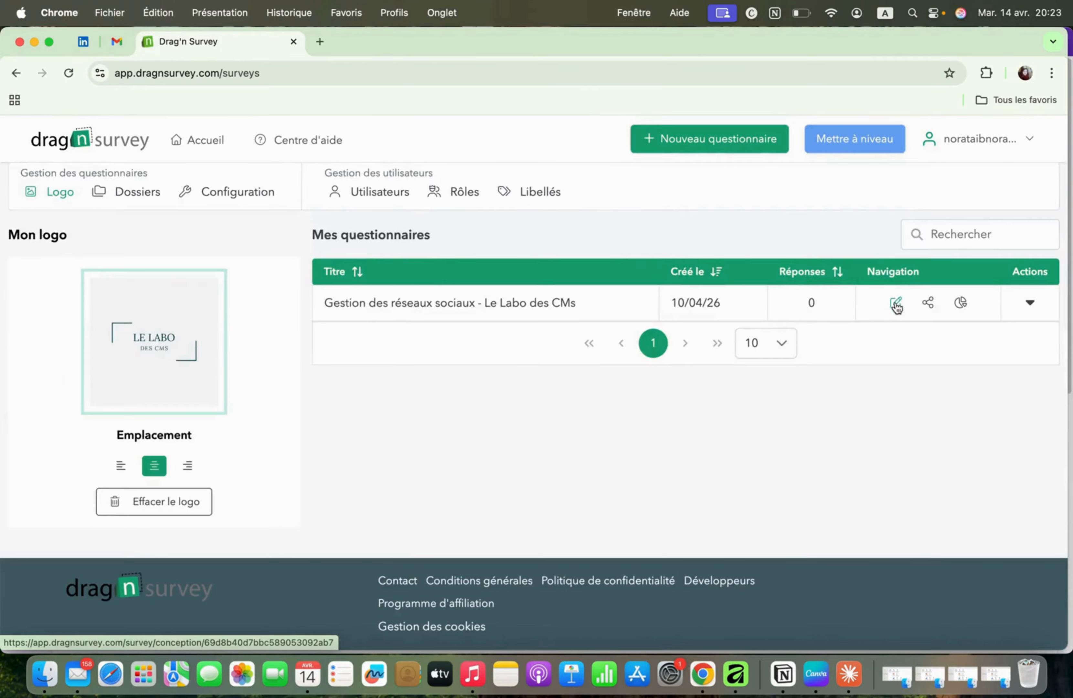
pyautogui.click(896, 304)
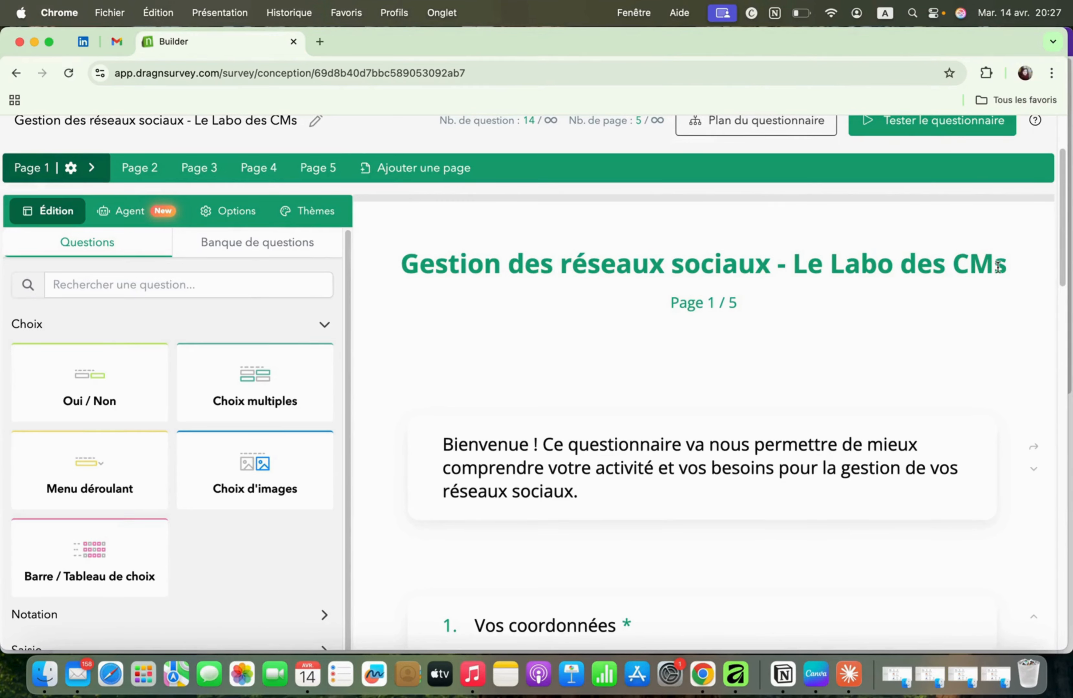
# Step: Examine page 1's introduction and contact-details question, the questionnaire's page list, and the available Choix question types
pyautogui.scroll(-5, 1060, 275)
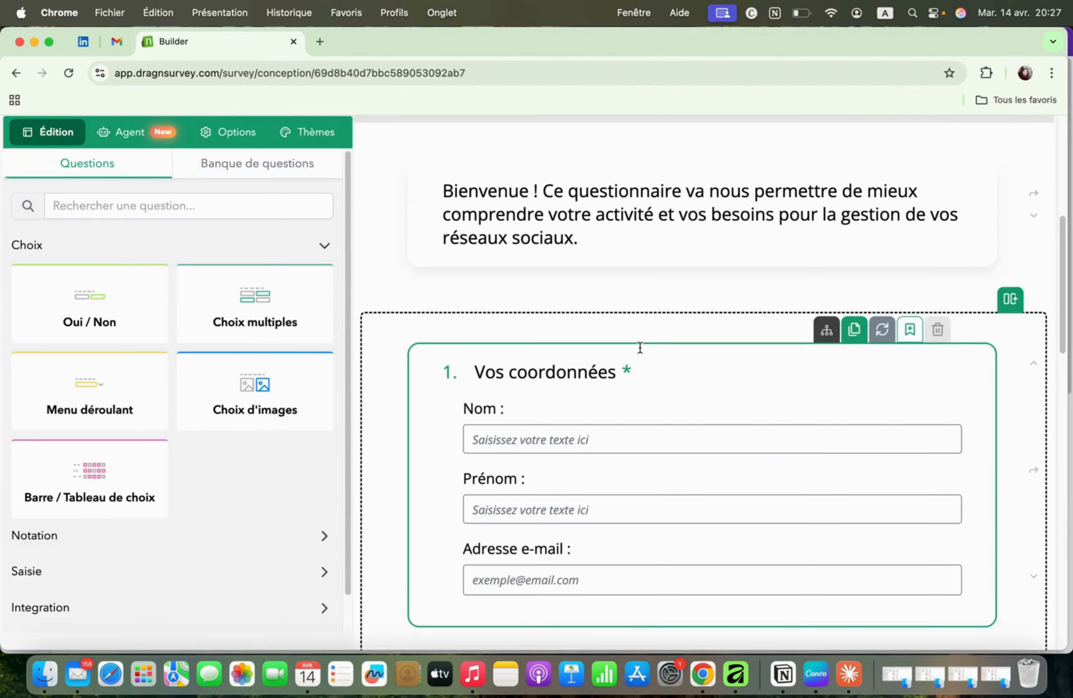
pyautogui.moveTo(1062, 317); pyautogui.dragTo(1070, 206)
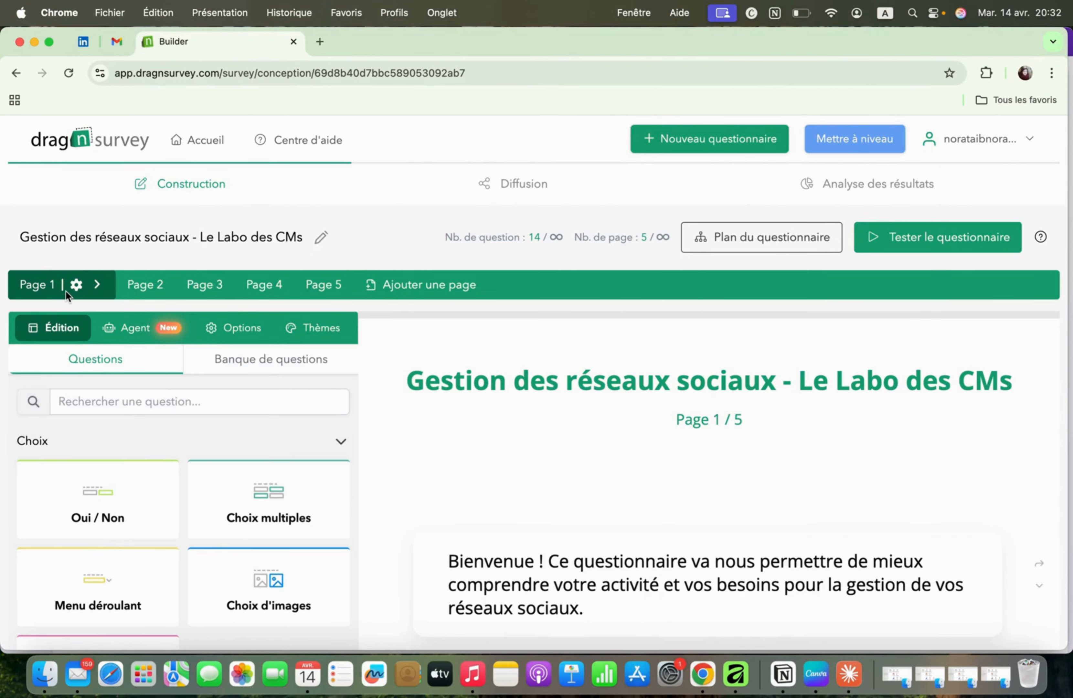
pyautogui.scroll(5, 66, 291)
pyautogui.scroll(-5, 66, 290)
pyautogui.scroll(5, 426, 295)
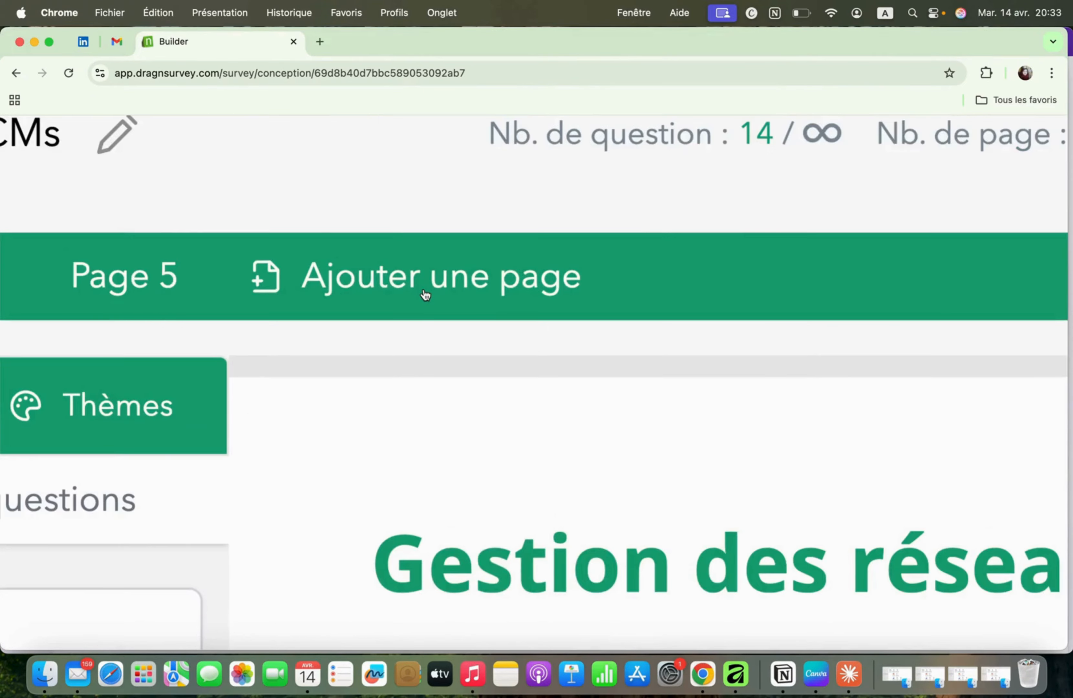
pyautogui.scroll(-5, 425, 295)
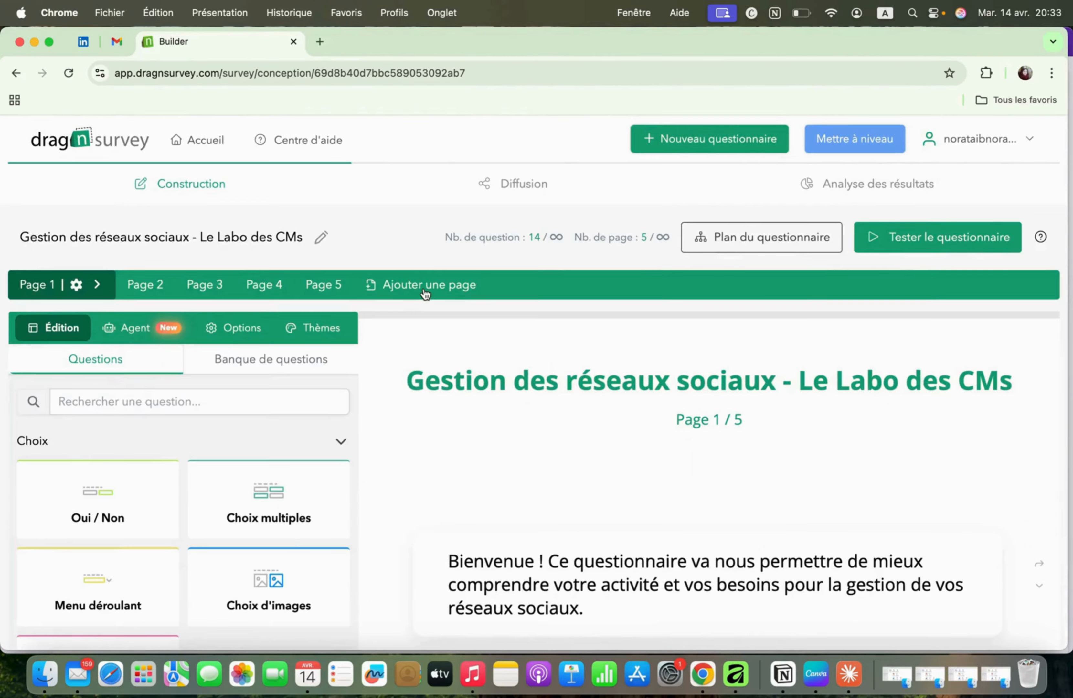
pyautogui.scroll(-4, 390, 449)
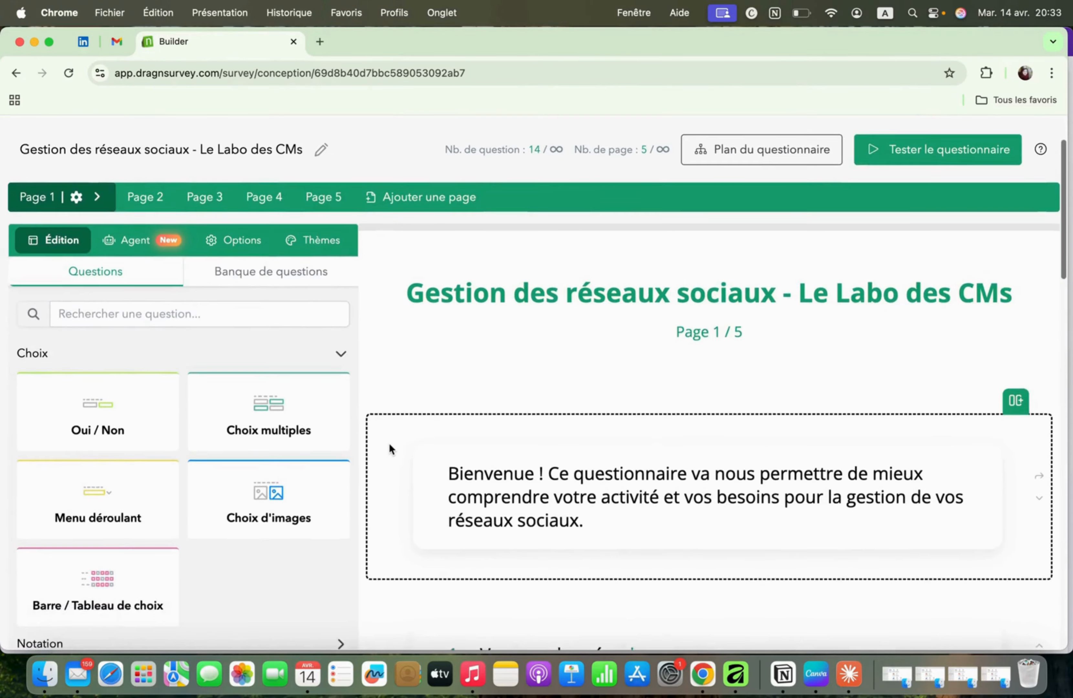
pyautogui.scroll(-1, 389, 444)
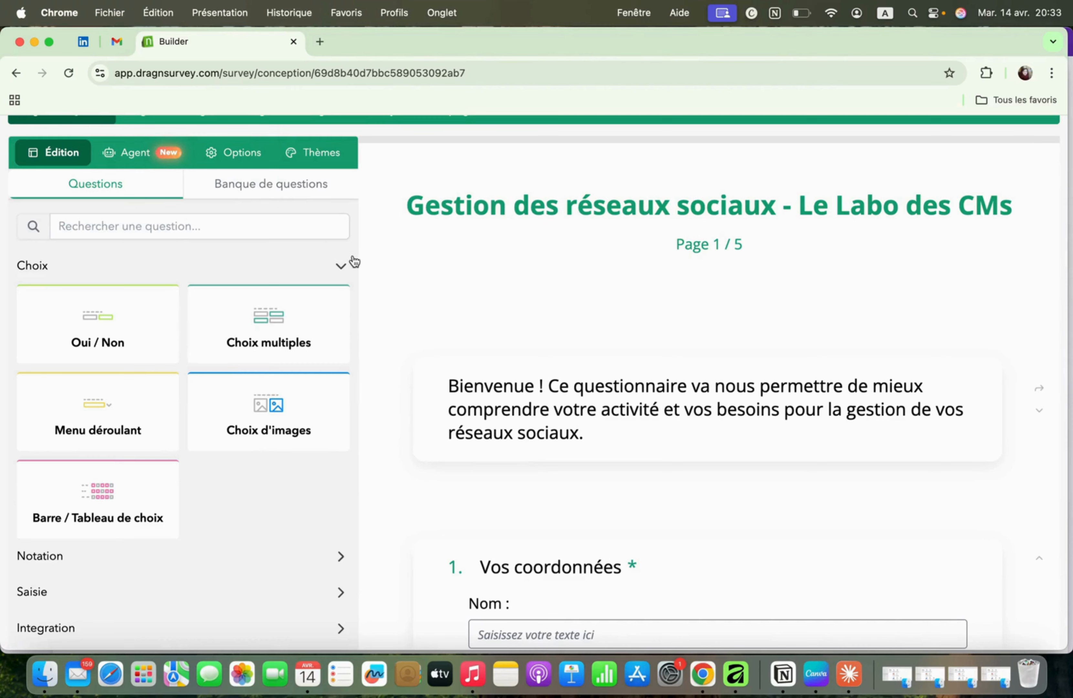
pyautogui.click(340, 266)
pyautogui.click(336, 266)
pyautogui.scroll(5, 371, 240)
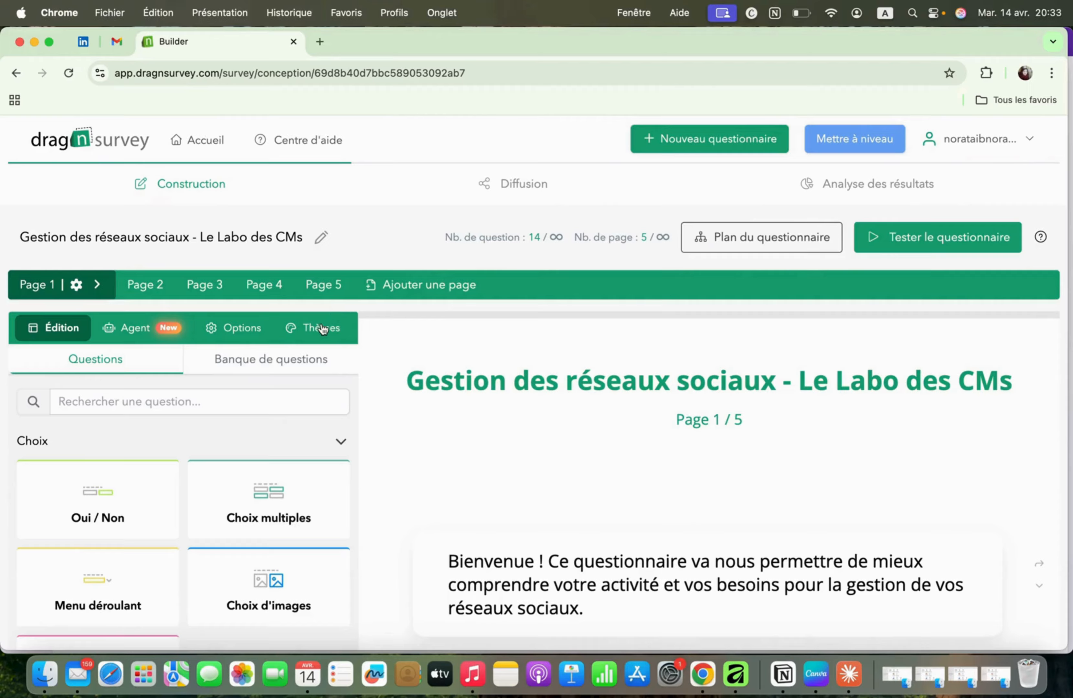
# Step: Open the questionnaire's theme settings and show the default themes
pyautogui.scroll(5, 329, 330)
pyautogui.scroll(-5, 350, 344)
pyautogui.click(314, 329)
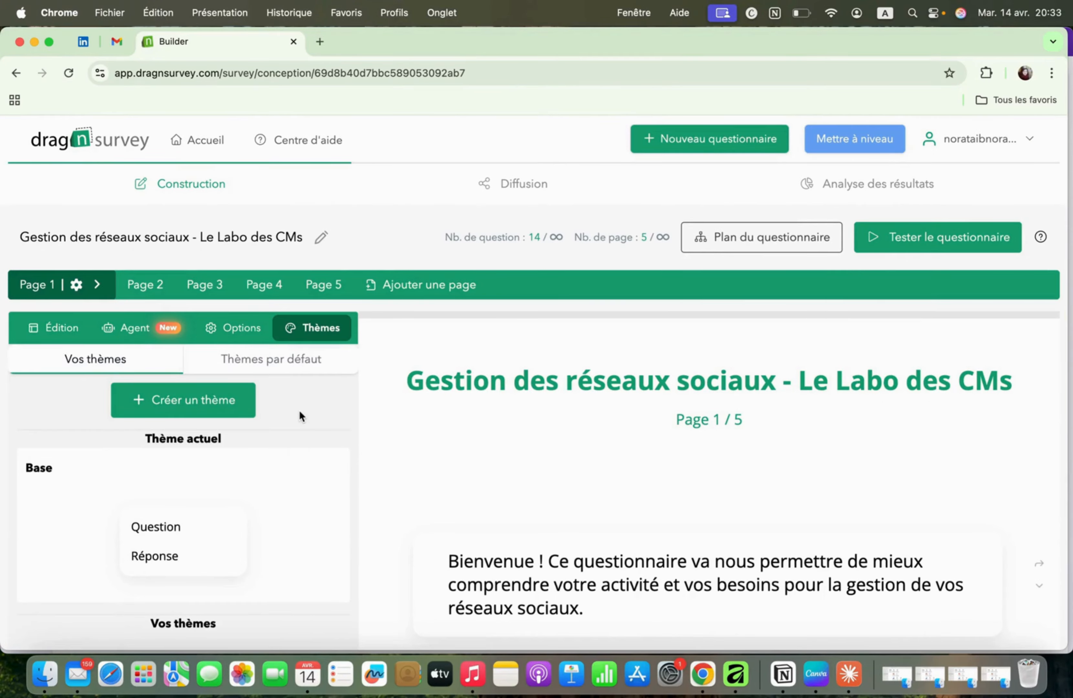
pyautogui.scroll(-4, 300, 414)
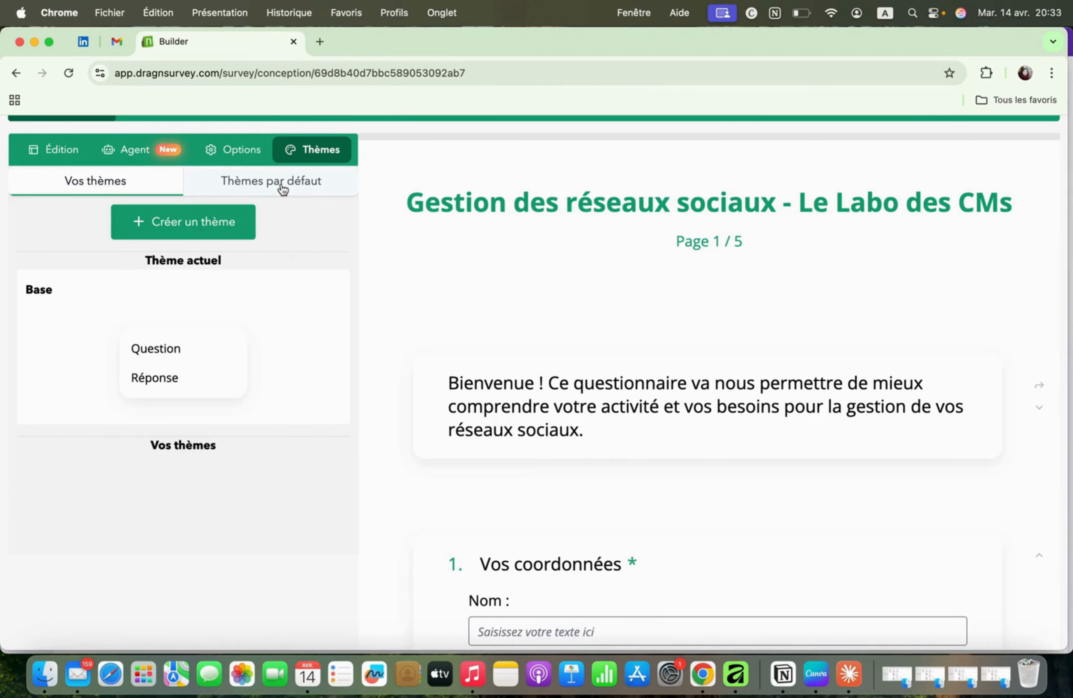
pyautogui.scroll(5, 282, 188)
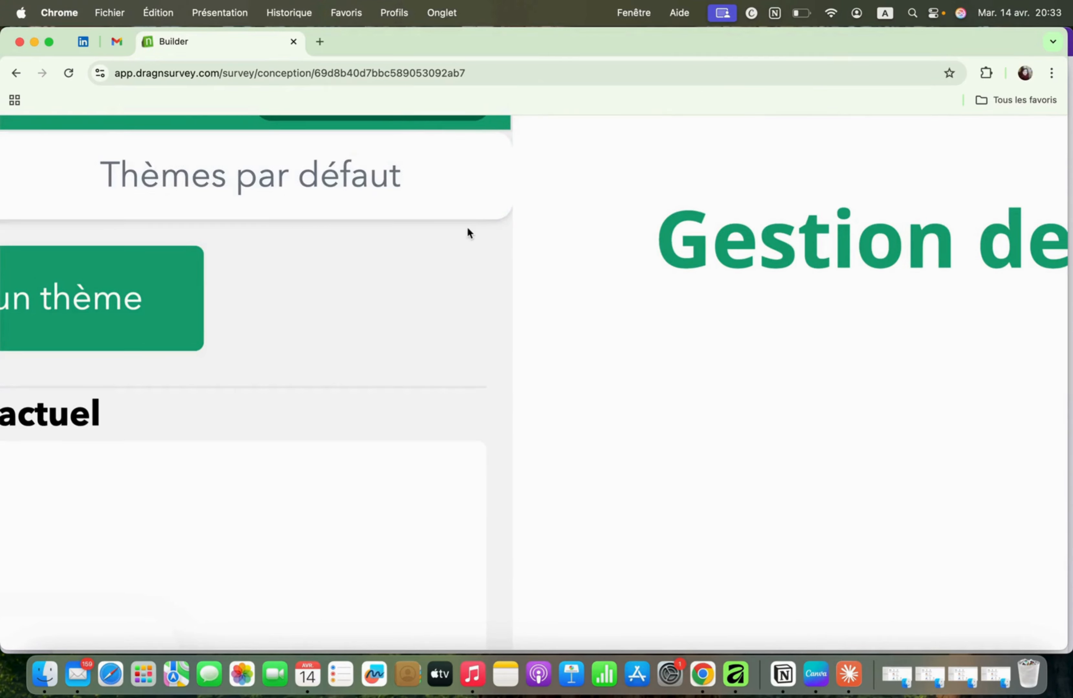
pyautogui.scroll(-5, 467, 227)
pyautogui.click(296, 186)
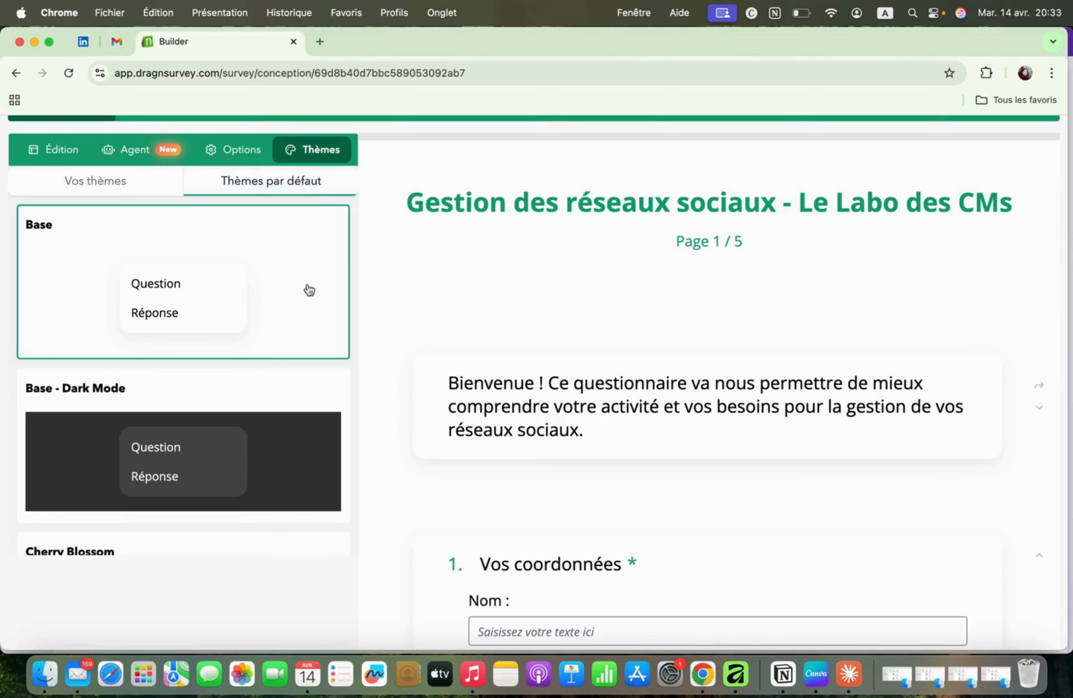
# Step: Apply the Corporate default theme to the questionnaire and check its look on page 1's questions
pyautogui.scroll(-2, 17, 390)
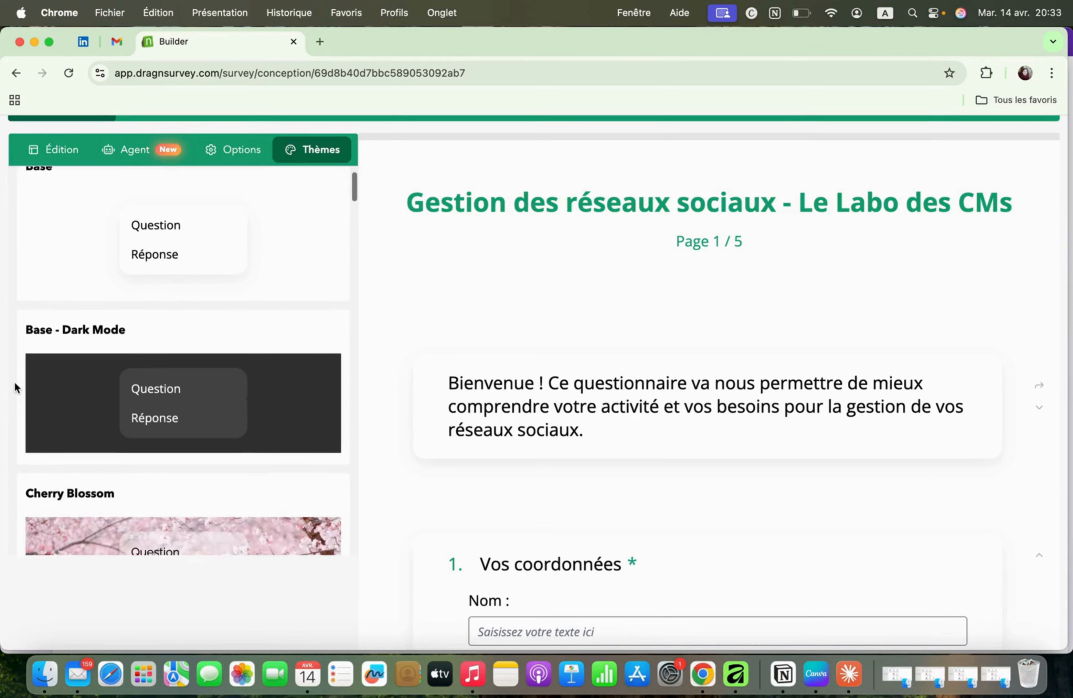
pyautogui.scroll(-10, 15, 387)
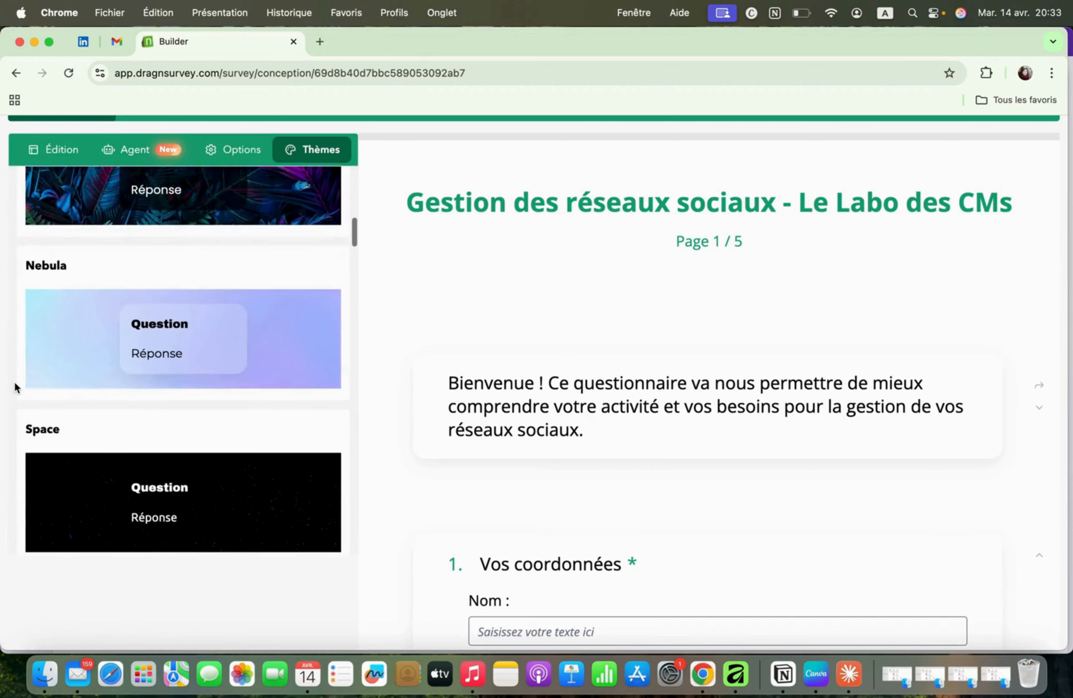
pyautogui.scroll(-10, 15, 387)
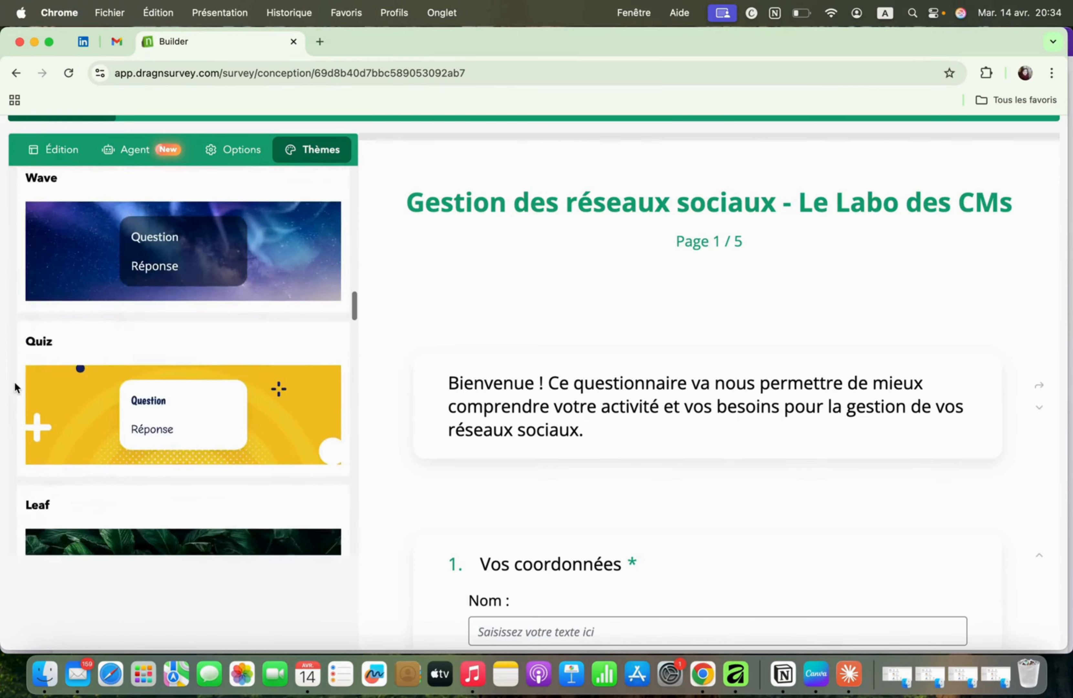
pyautogui.scroll(-10, 14, 387)
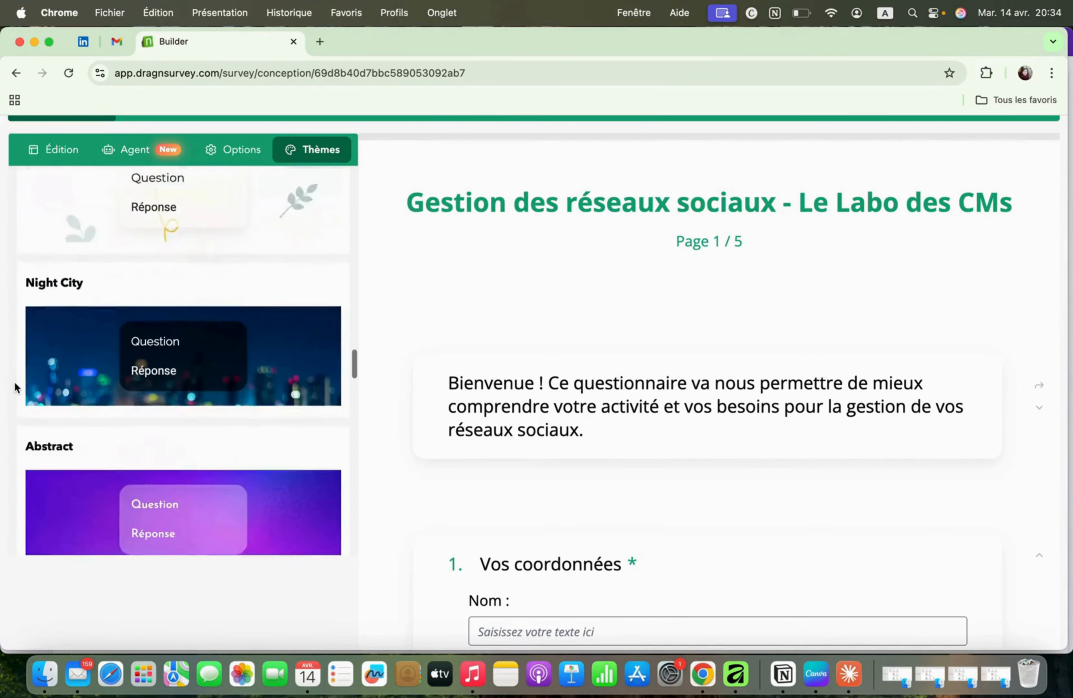
pyautogui.scroll(-10, 15, 387)
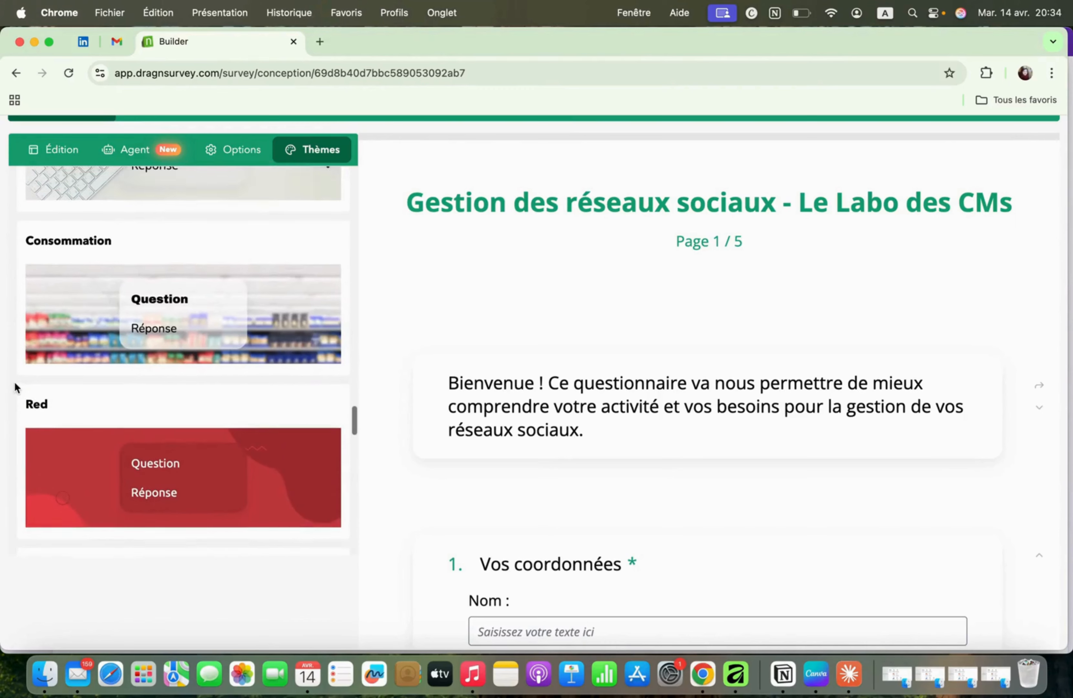
pyautogui.scroll(-10, 15, 388)
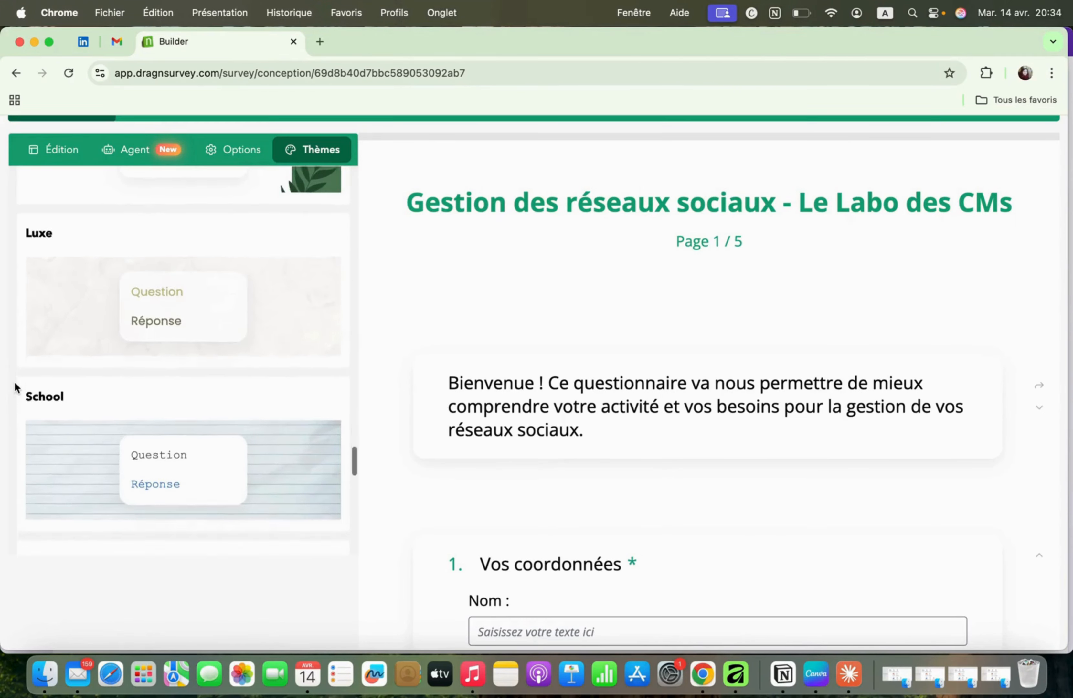
pyautogui.scroll(-10, 15, 388)
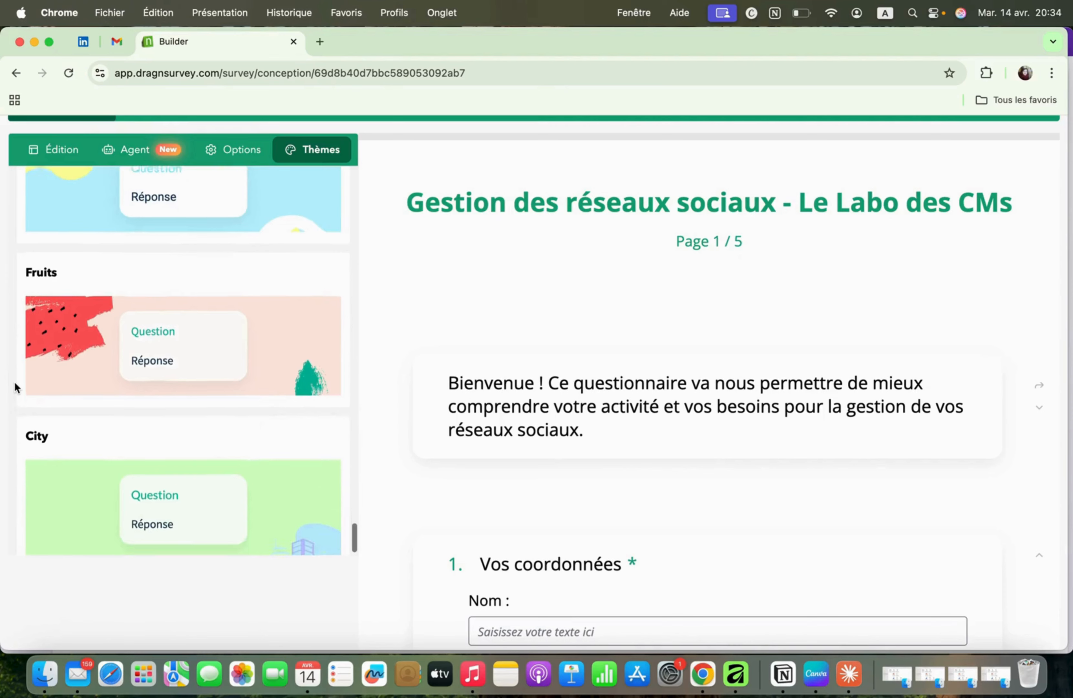
pyautogui.scroll(-1, 15, 388)
pyautogui.scroll(10, 14, 387)
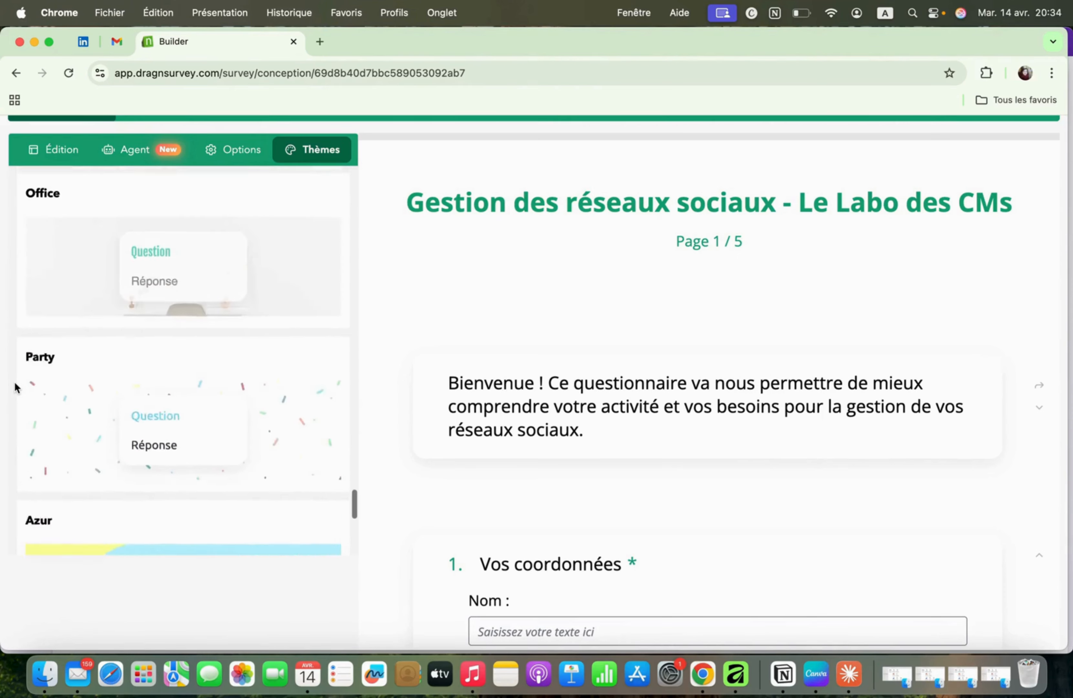
pyautogui.scroll(8, 14, 387)
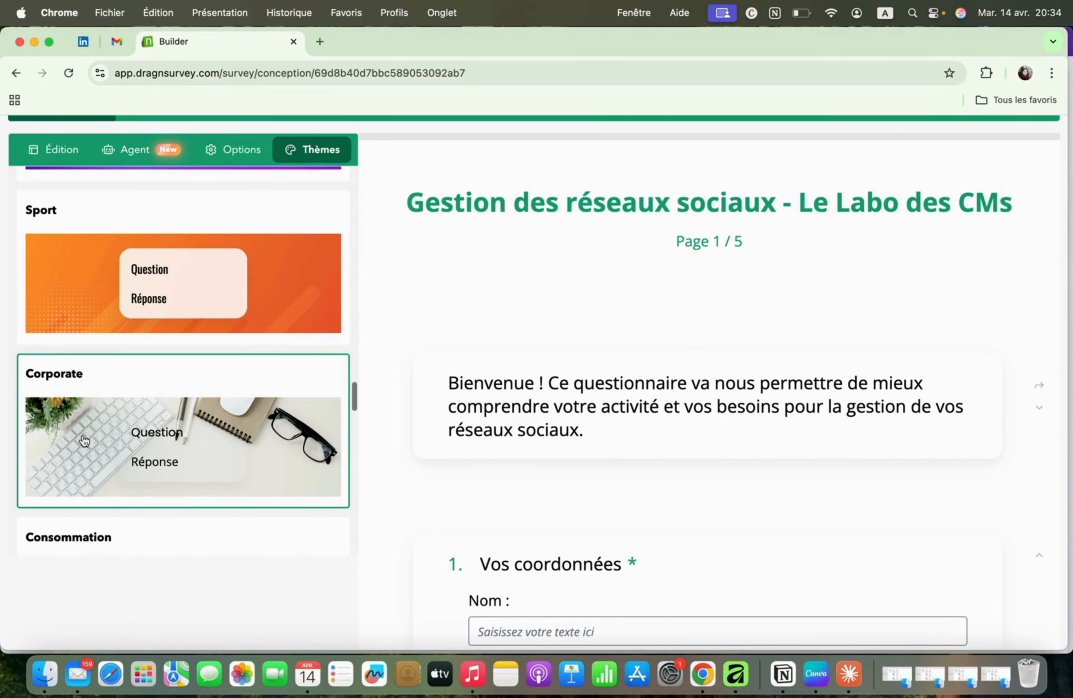
pyautogui.click(83, 440)
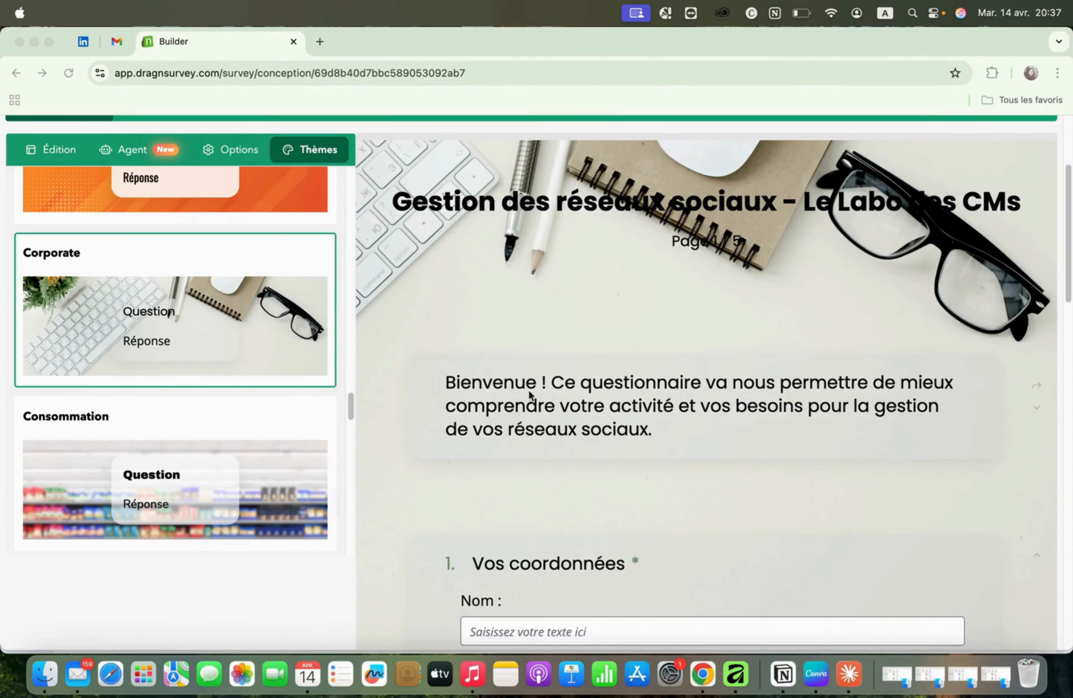
pyautogui.scroll(-5, 522, 415)
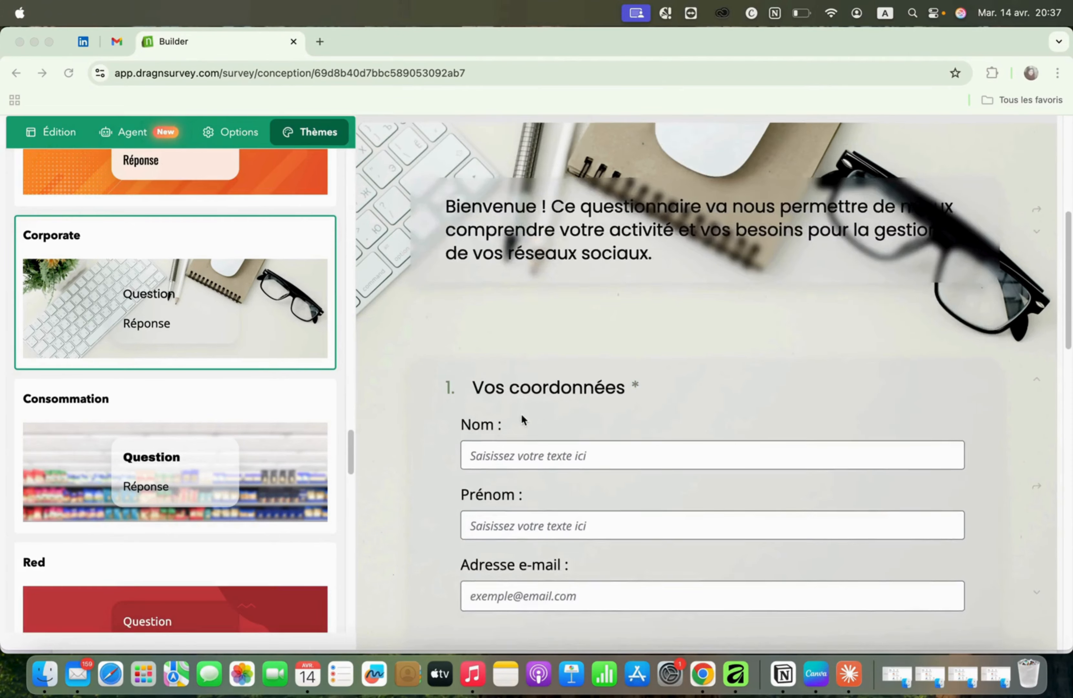
pyautogui.scroll(-10, 522, 414)
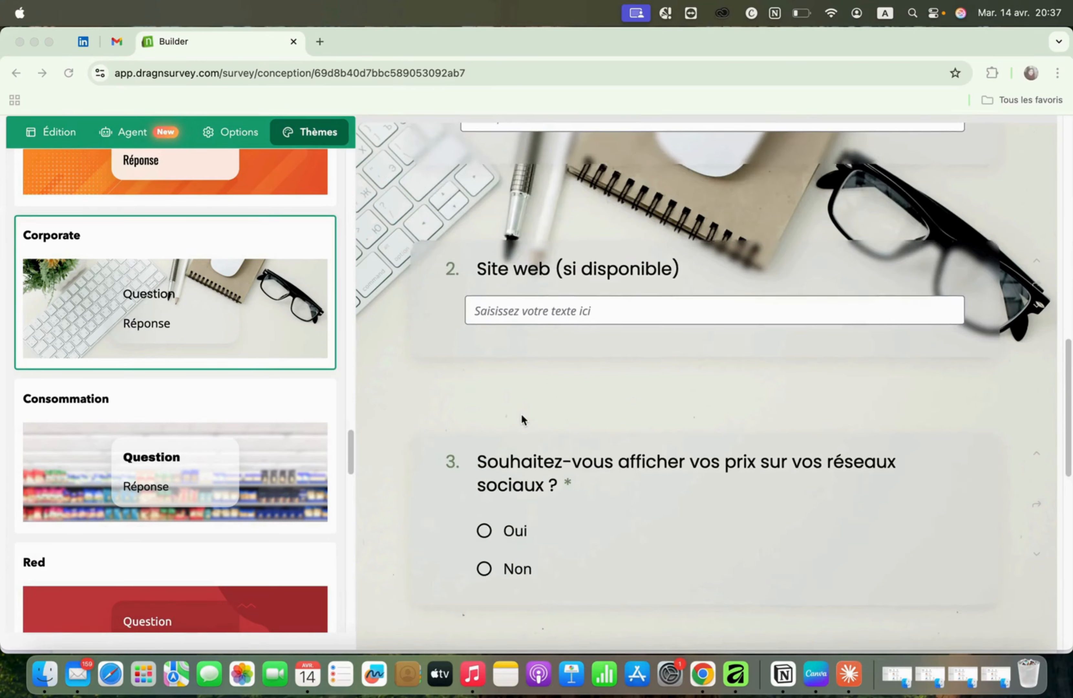
# Step: Examine the Corporate theme's look through page 1 down to the Valider button and browse the other default themes
pyautogui.scroll(-10, 522, 414)
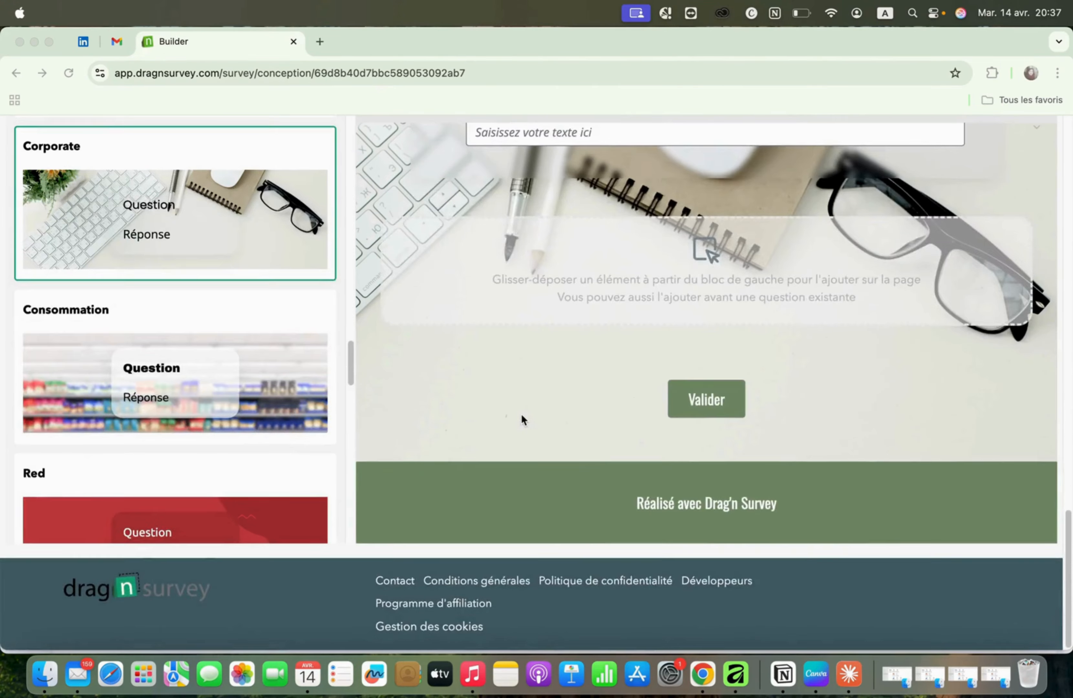
pyautogui.scroll(15, 522, 416)
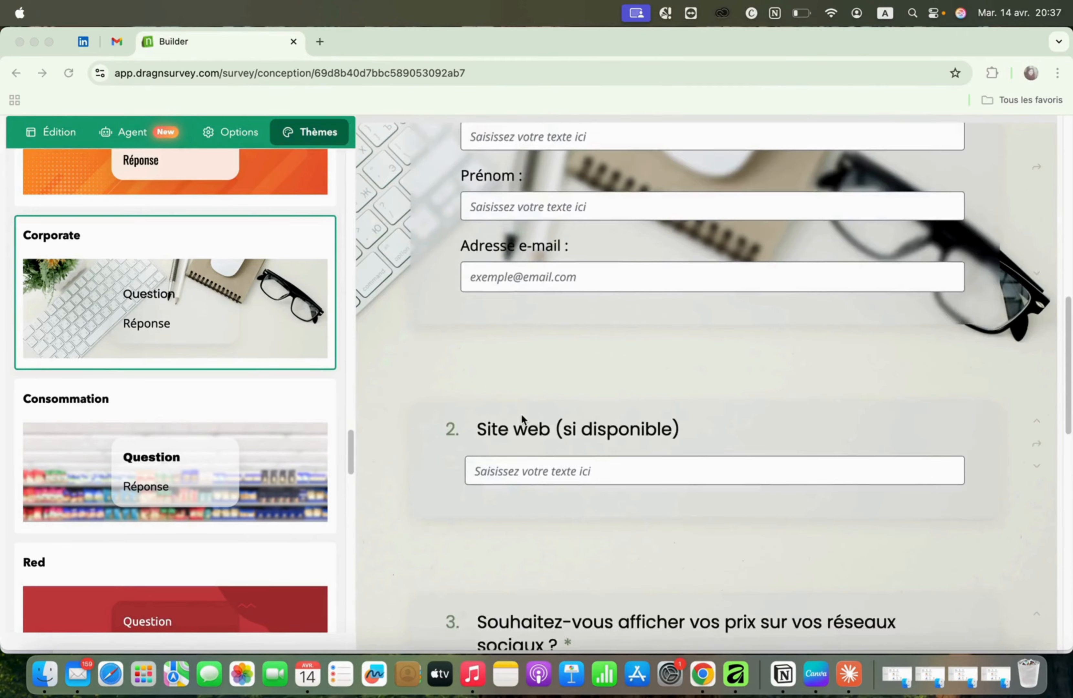
pyautogui.scroll(10, 522, 415)
pyautogui.scroll(-5, 521, 417)
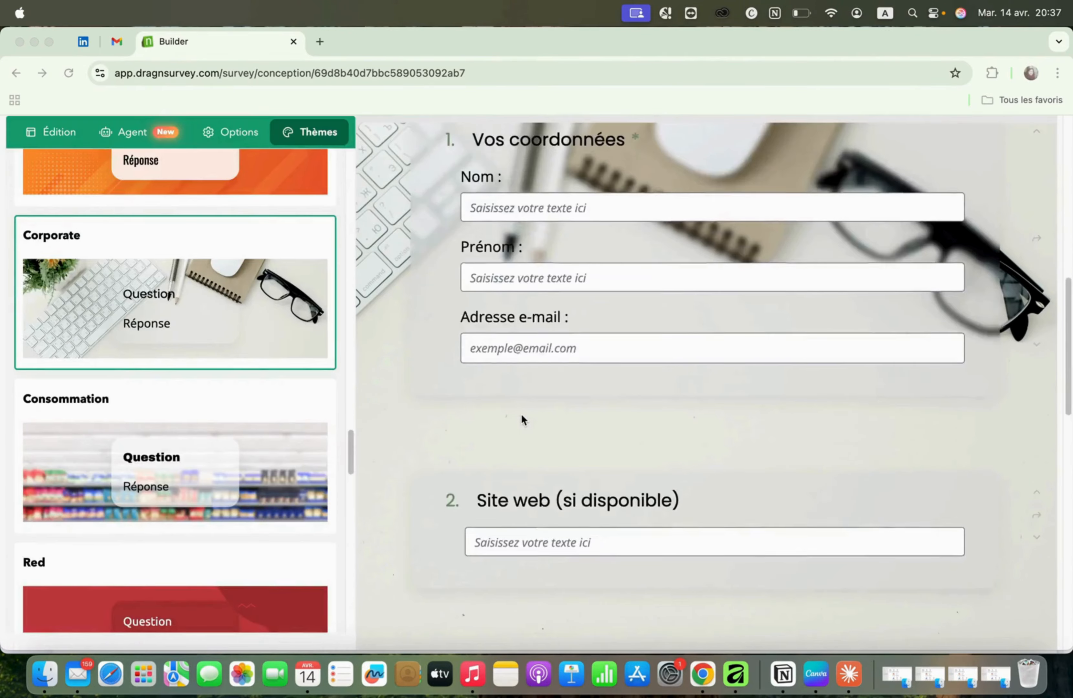
pyautogui.scroll(-10, 521, 415)
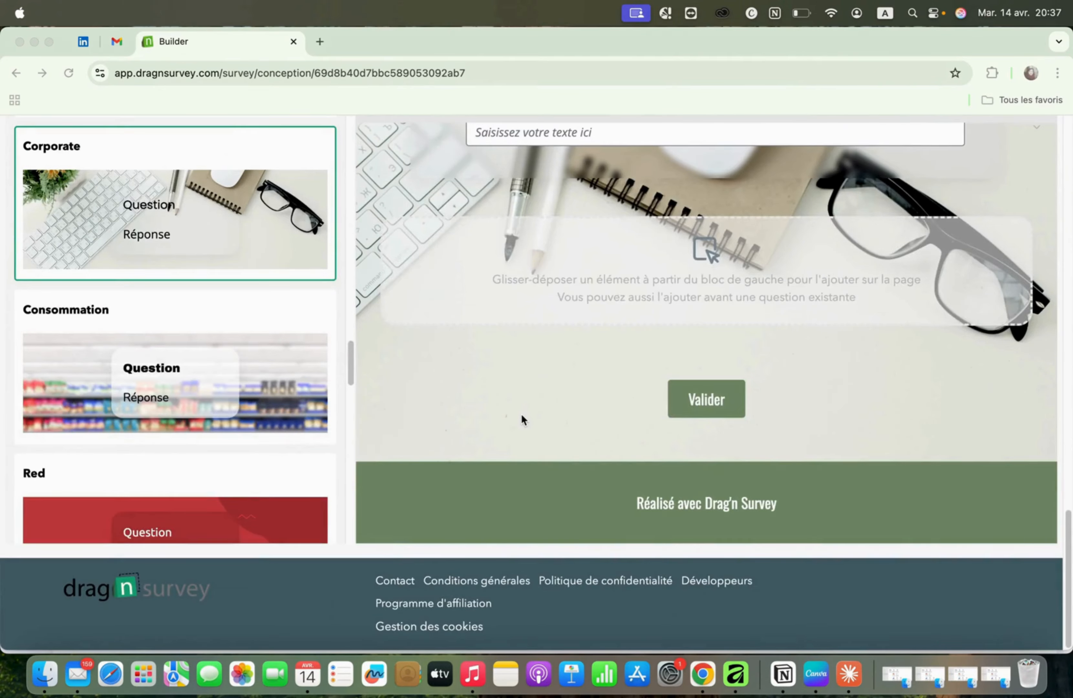
pyautogui.scroll(15, 522, 418)
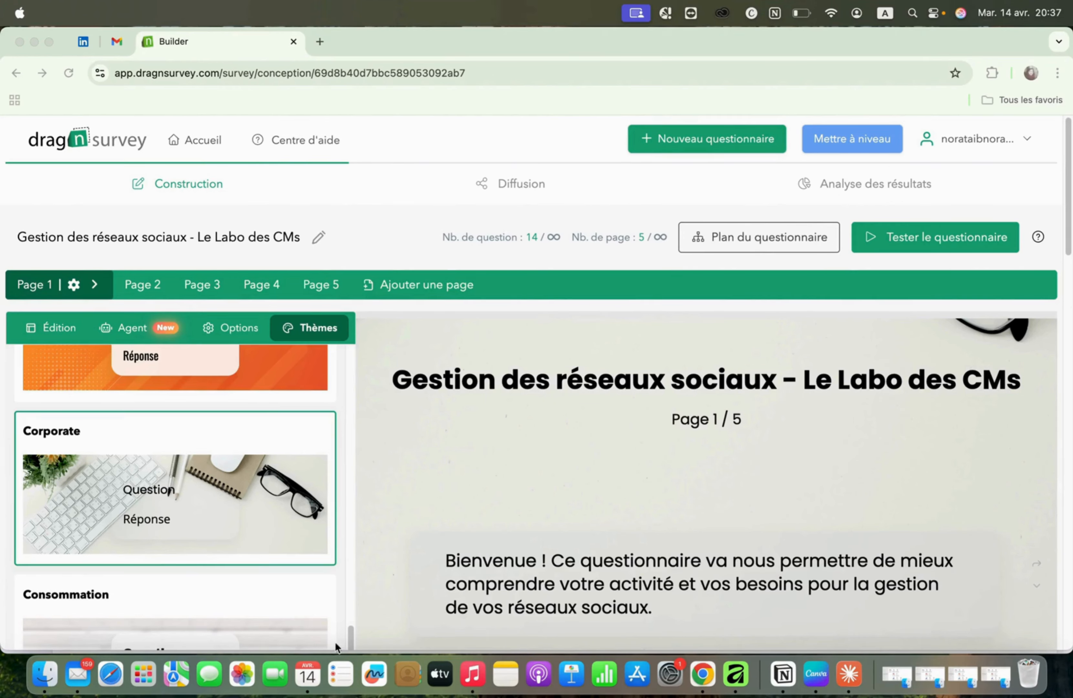
pyautogui.scroll(2, 353, 569)
pyautogui.scroll(5, 353, 569)
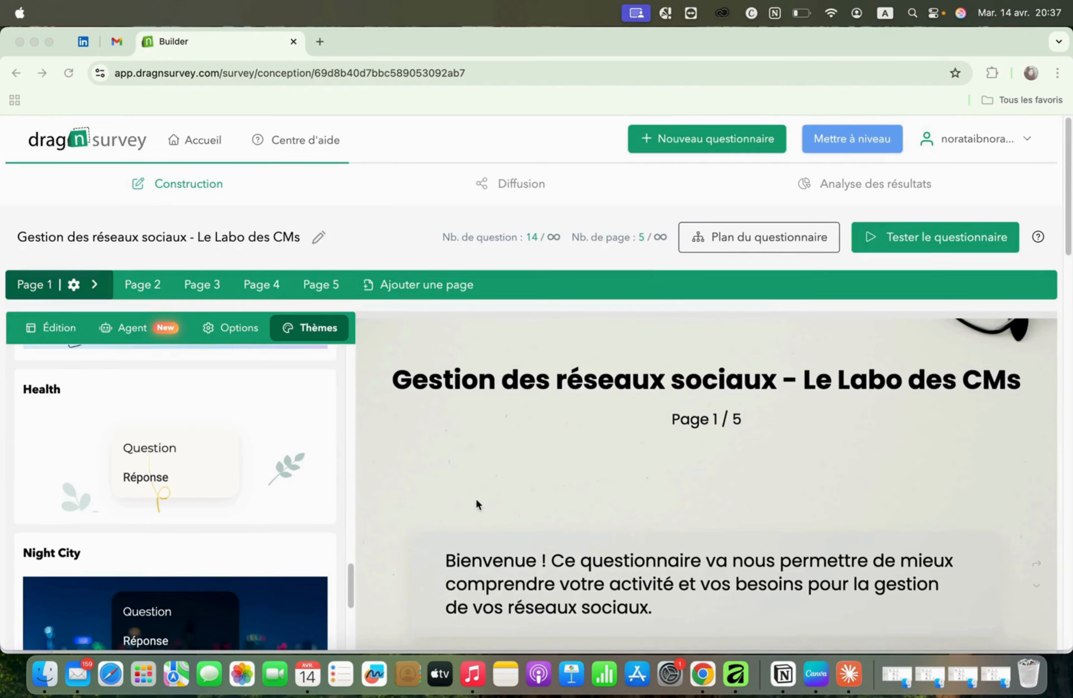
pyautogui.scroll(12, 340, 547)
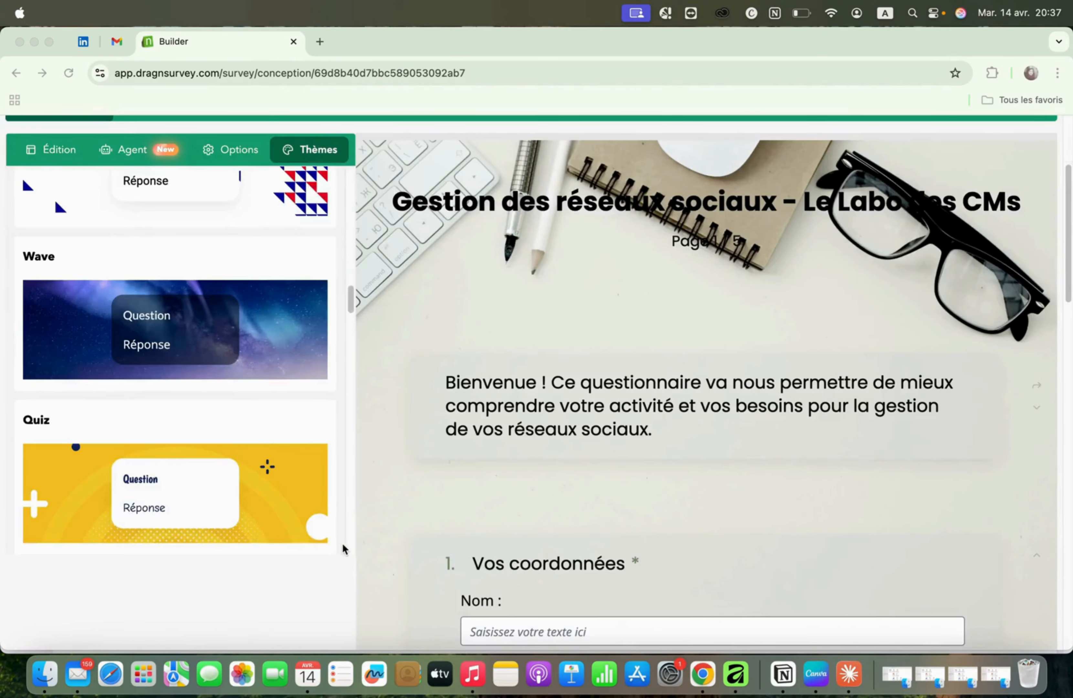
pyautogui.scroll(10, 351, 467)
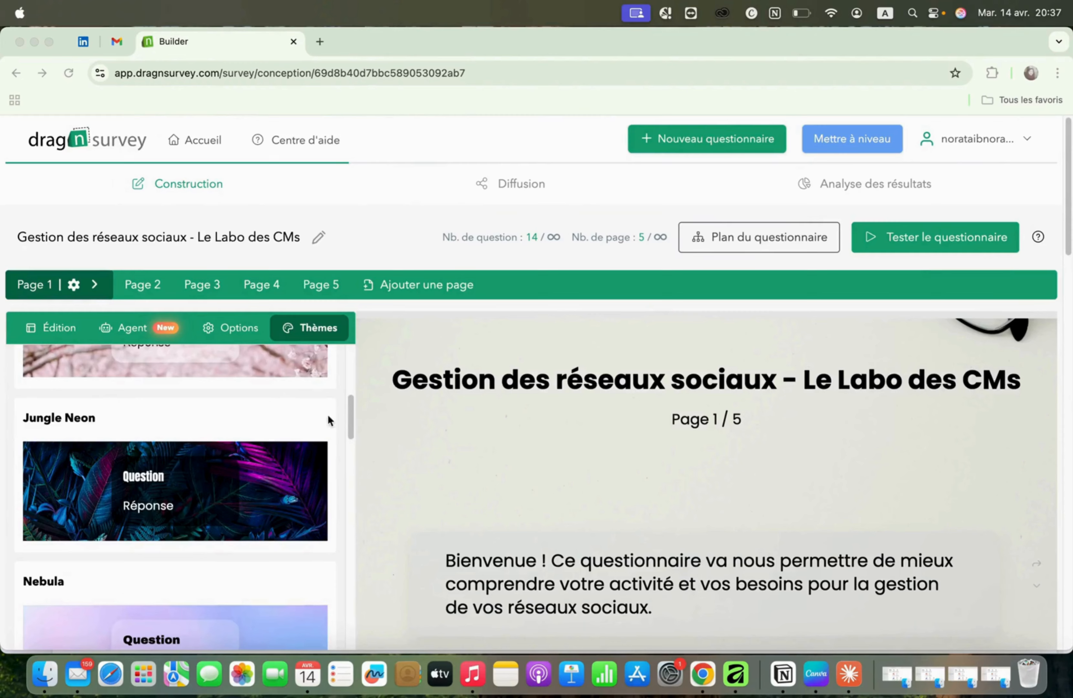
pyautogui.scroll(5, 300, 387)
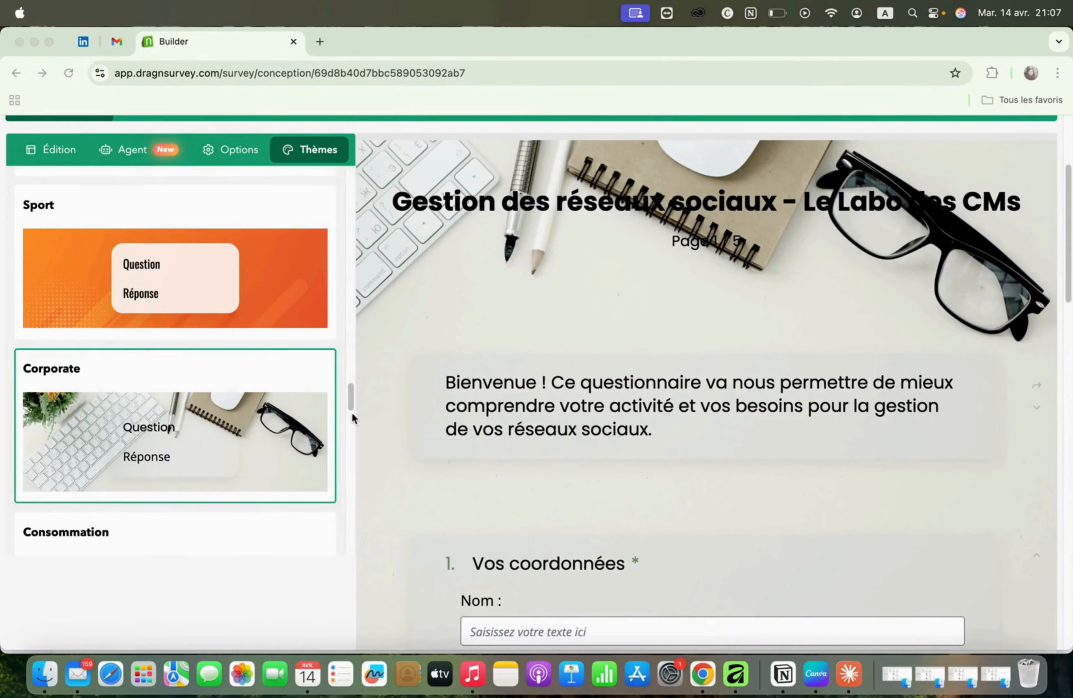
# Step: Return to the start of the default themes and show the personal themes (Vos thèmes) instead
pyautogui.click(352, 413)
pyautogui.moveTo(350, 396); pyautogui.dragTo(350, 163)
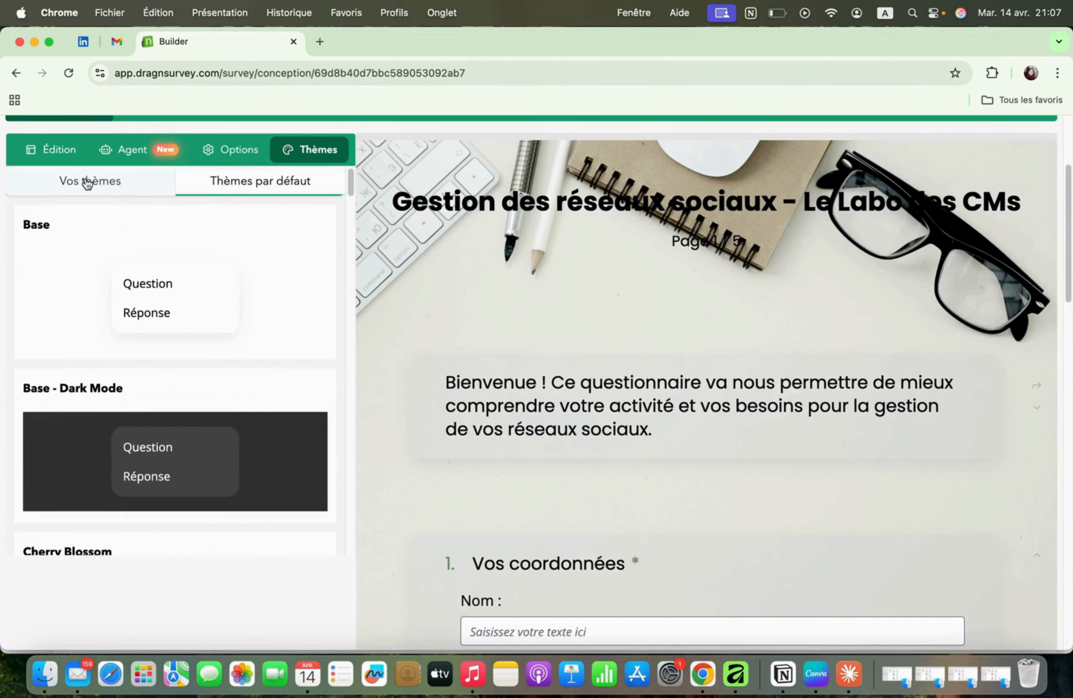
pyautogui.scroll(5, 87, 184)
pyautogui.scroll(-5, 135, 201)
pyautogui.scroll(5, 68, 197)
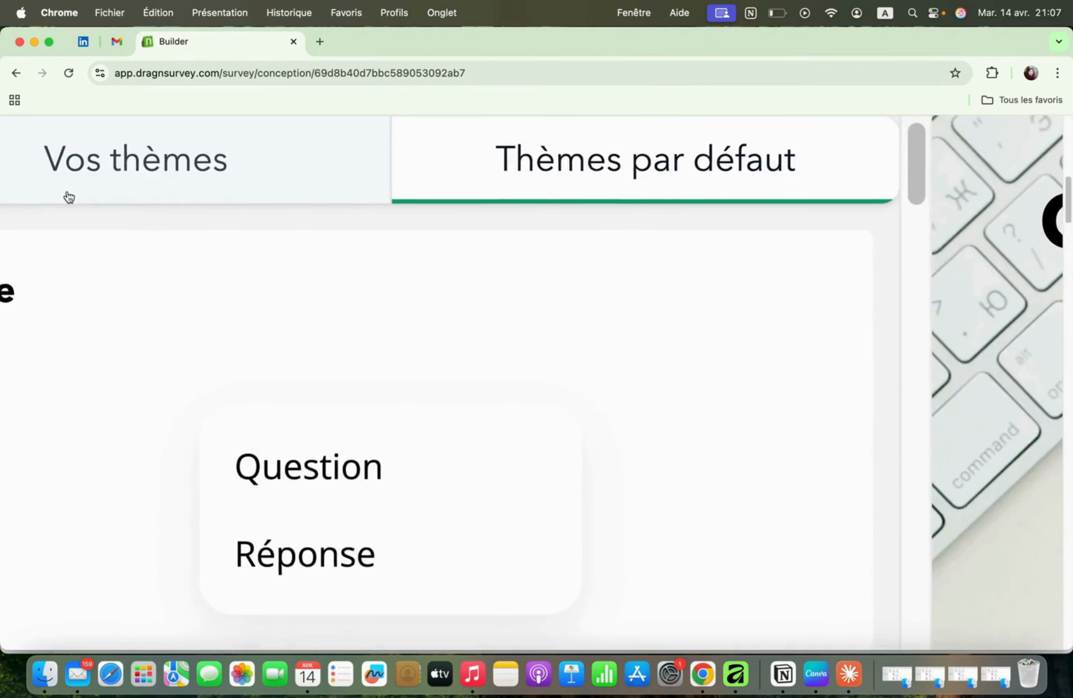
pyautogui.scroll(-5, 67, 196)
pyautogui.click(105, 182)
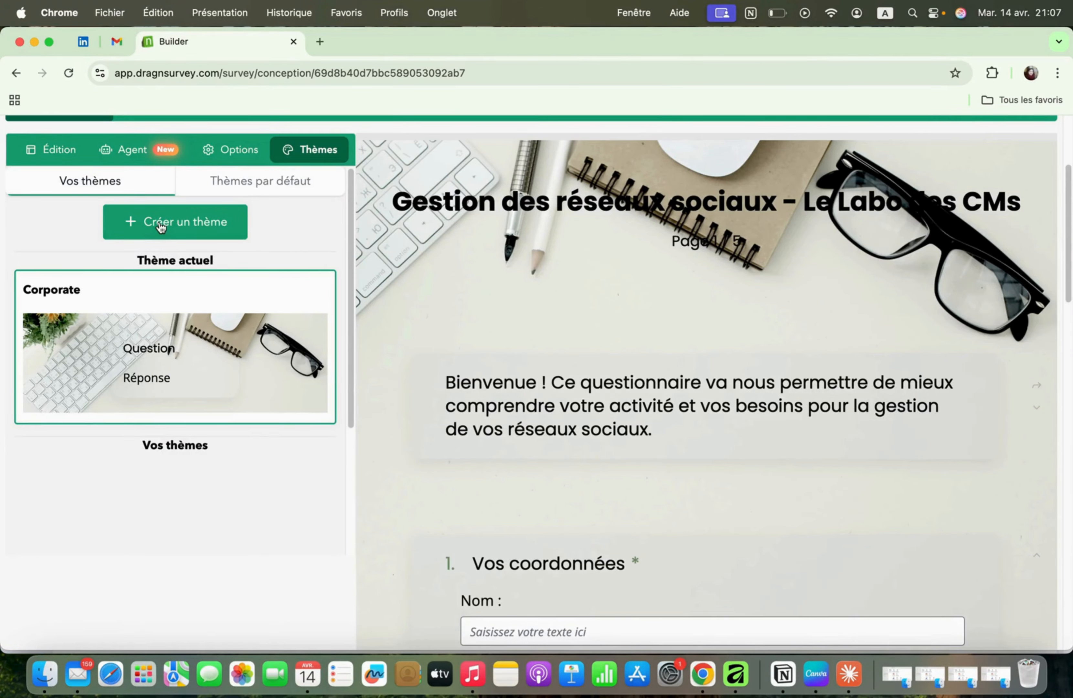
# Step: Create a new personal theme and name it "Le Labo des CMs"
pyautogui.scroll(5, 161, 226)
pyautogui.scroll(-3, 2, 184)
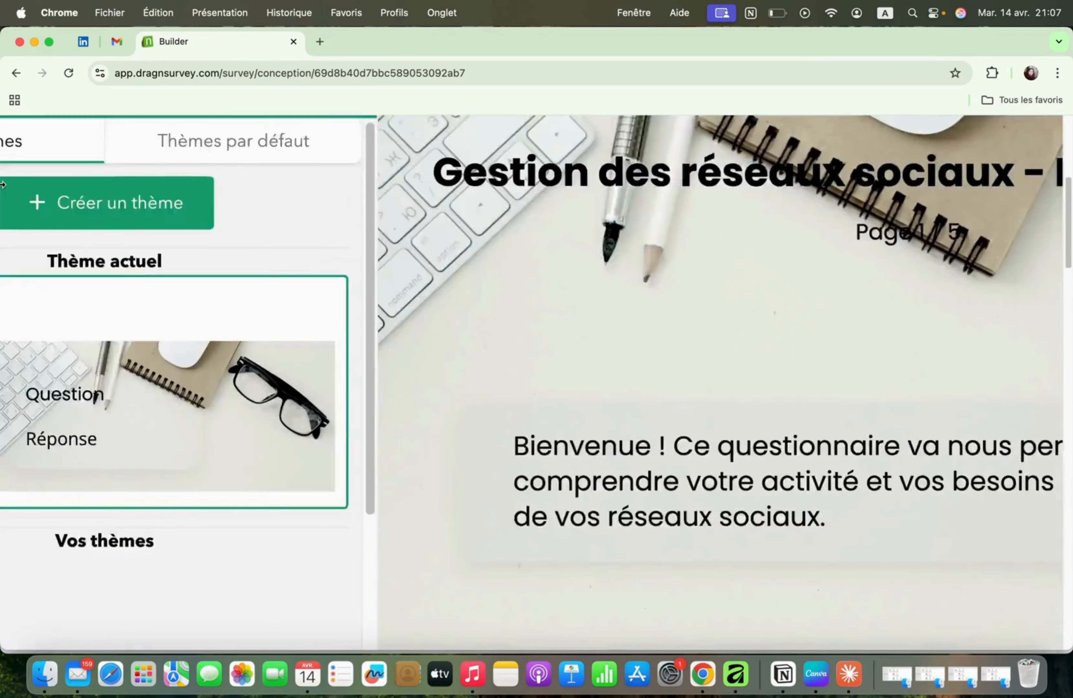
pyautogui.scroll(-3, 2, 184)
pyautogui.click(194, 224)
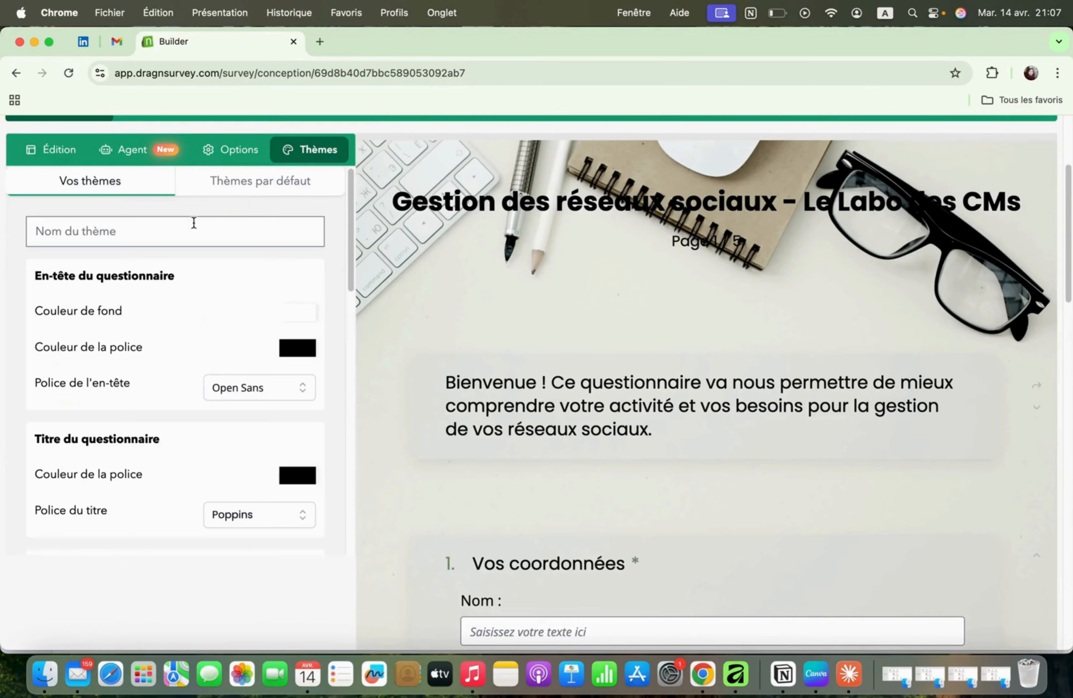
pyautogui.moveTo(354, 233)
pyautogui.mouseDown()
pyautogui.moveTo(363, 474)
pyautogui.moveTo(340, 443)
pyautogui.moveTo(354, 210)
pyautogui.mouseUp()
pyautogui.click(174, 224)
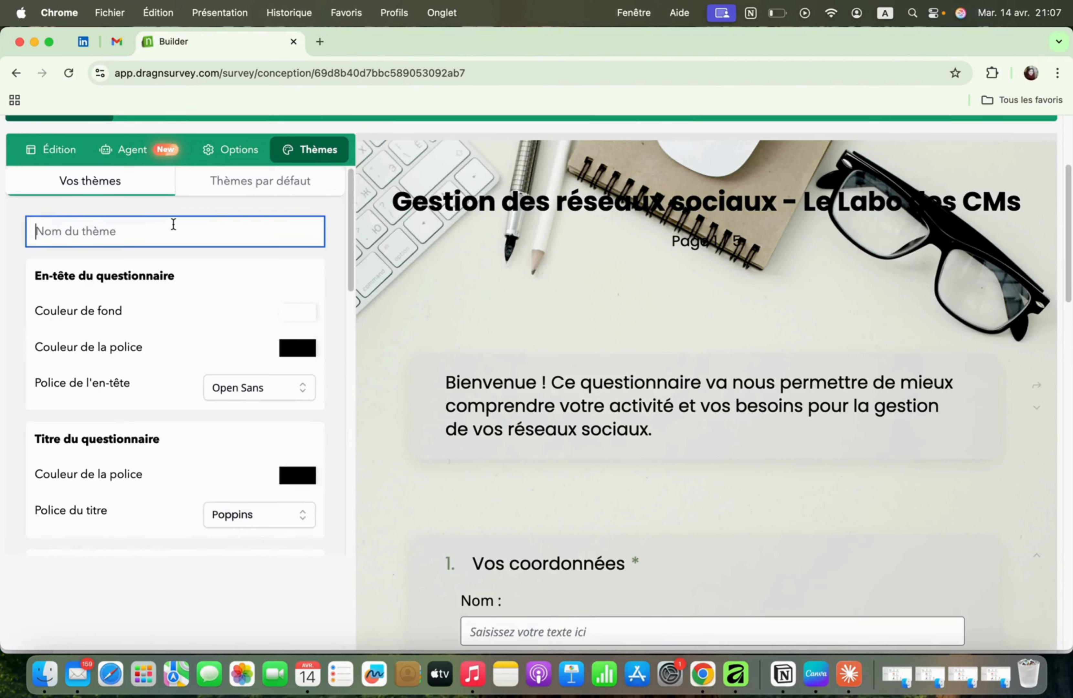
pyautogui.write('Le Labo des CMs')
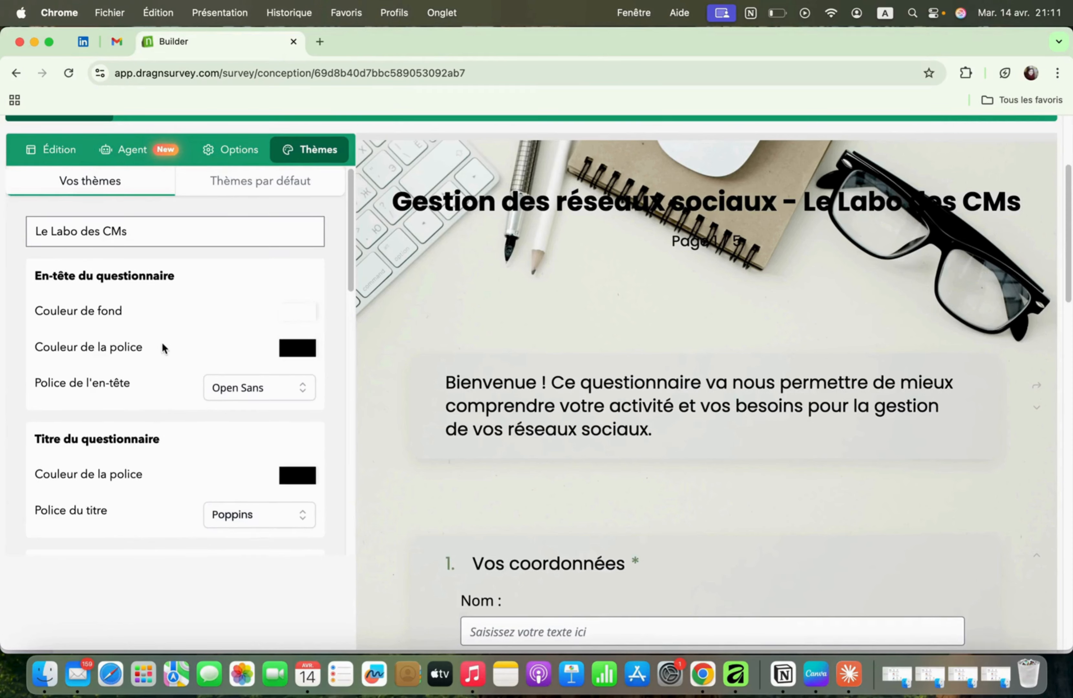
# Step: Set the font colour of the questionnaire title to dark grey 4b4b4b in the new theme
pyautogui.scroll(-5, 162, 342)
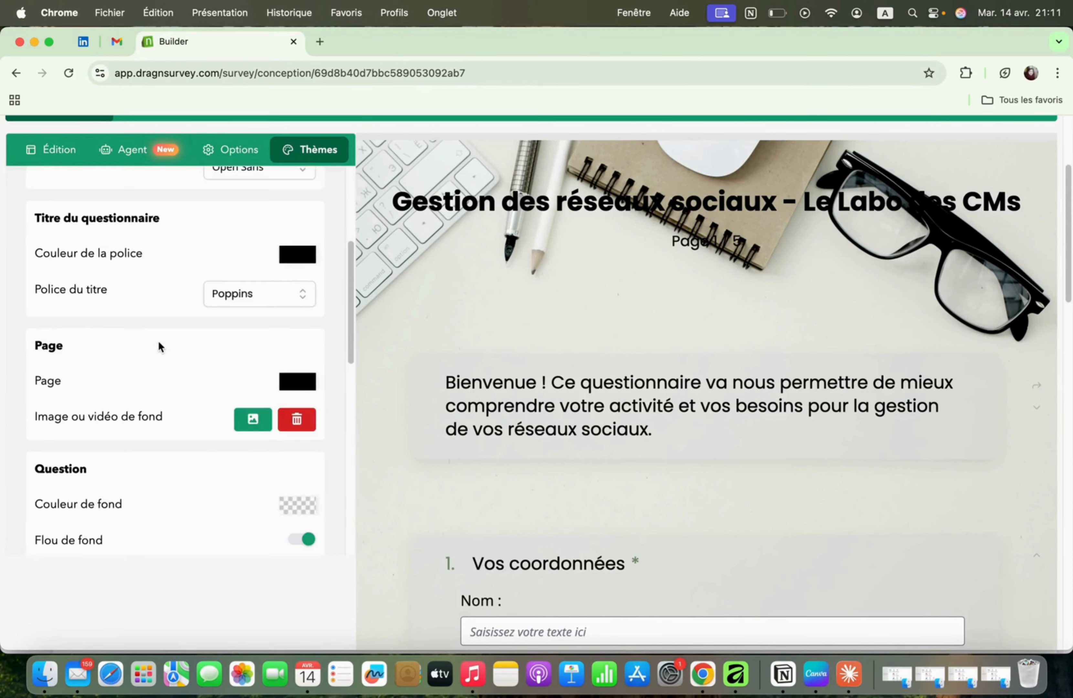
pyautogui.scroll(5, 159, 343)
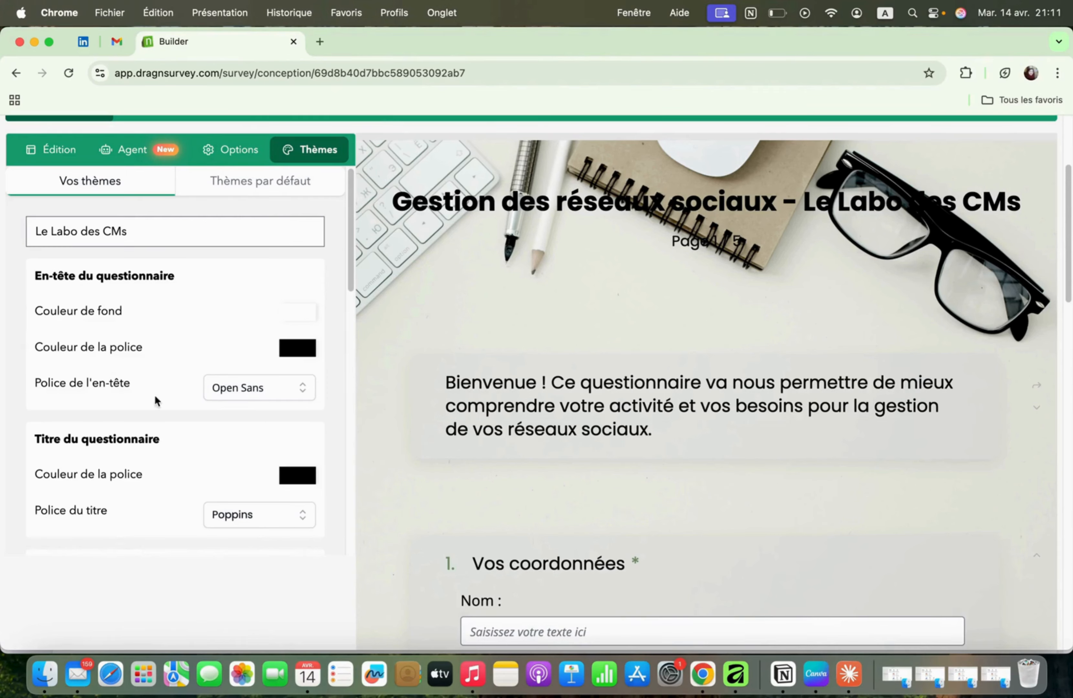
pyautogui.scroll(-5, 114, 367)
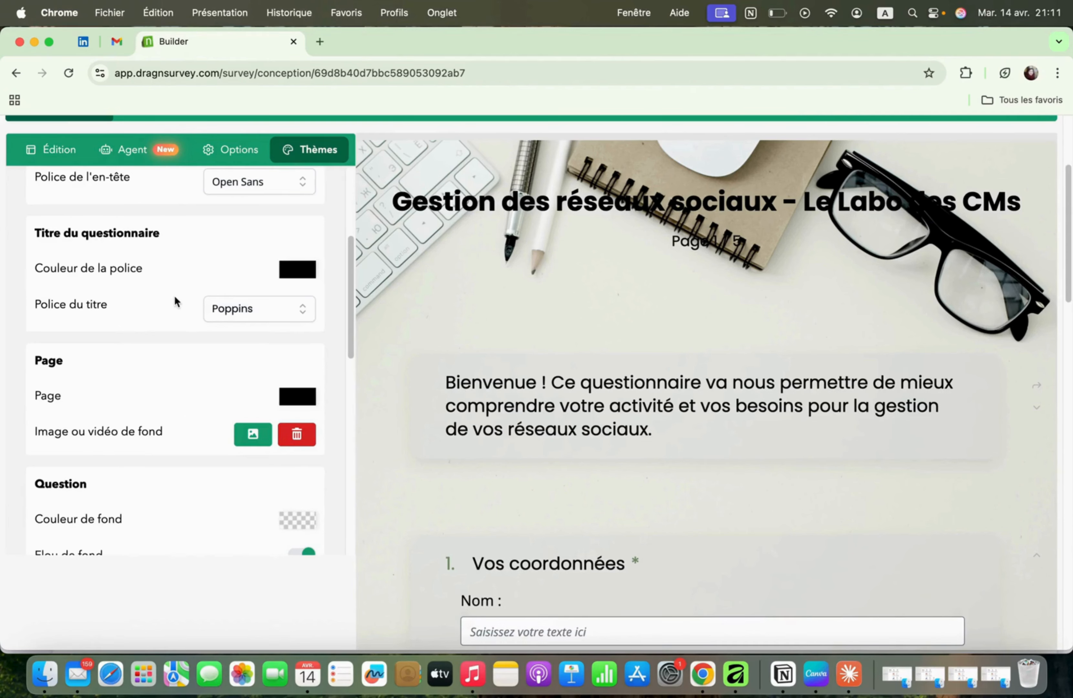
pyautogui.click(299, 271)
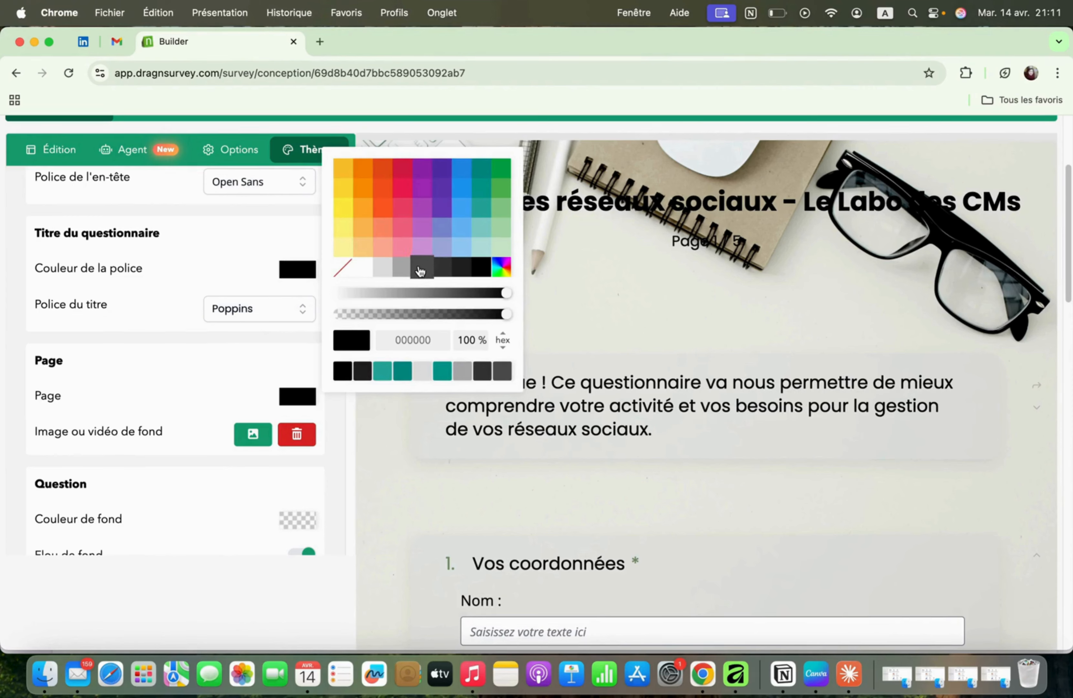
pyautogui.click(431, 268)
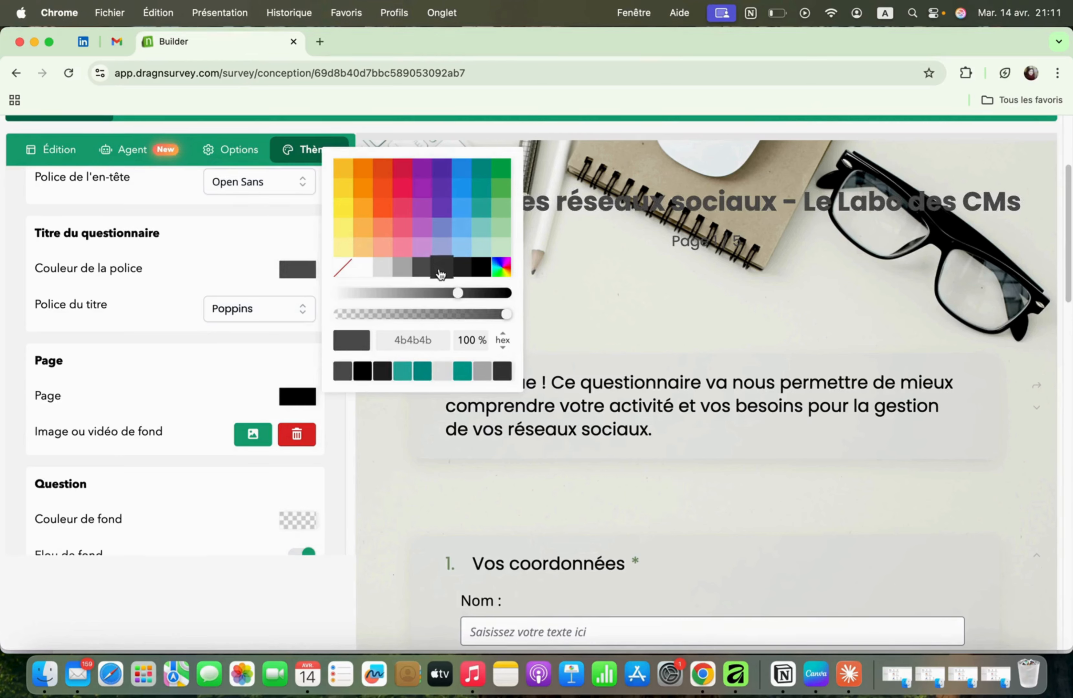
pyautogui.click(443, 272)
pyautogui.click(413, 273)
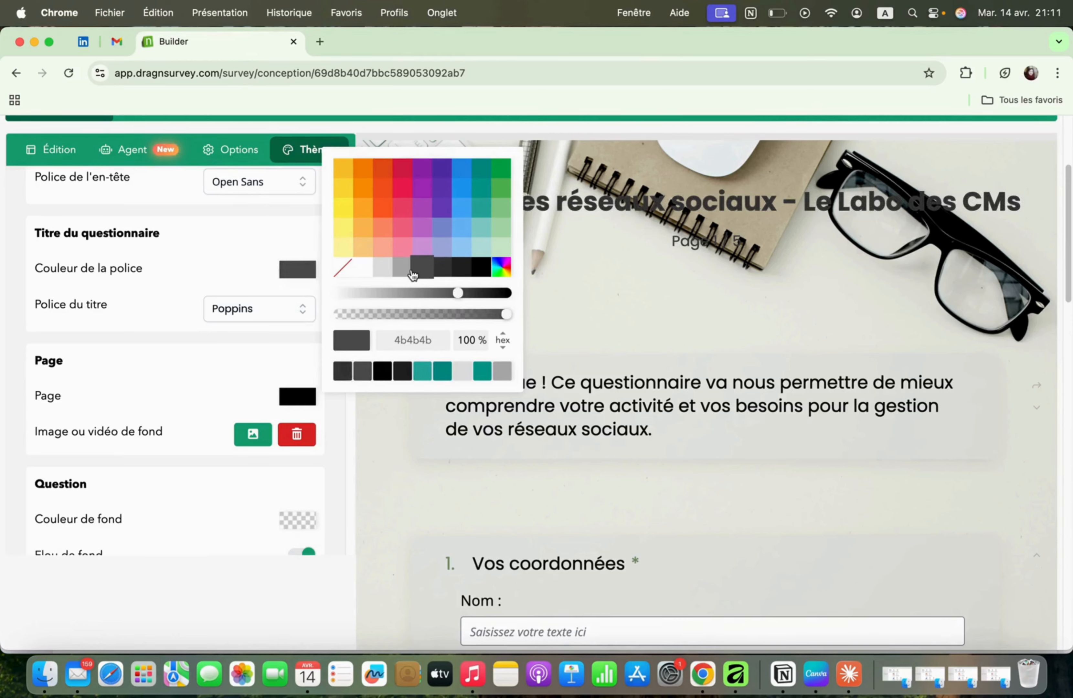
# Step: Look through the fonts available for the questionnaire title, down to Times
pyautogui.click(233, 320)
pyautogui.click(233, 312)
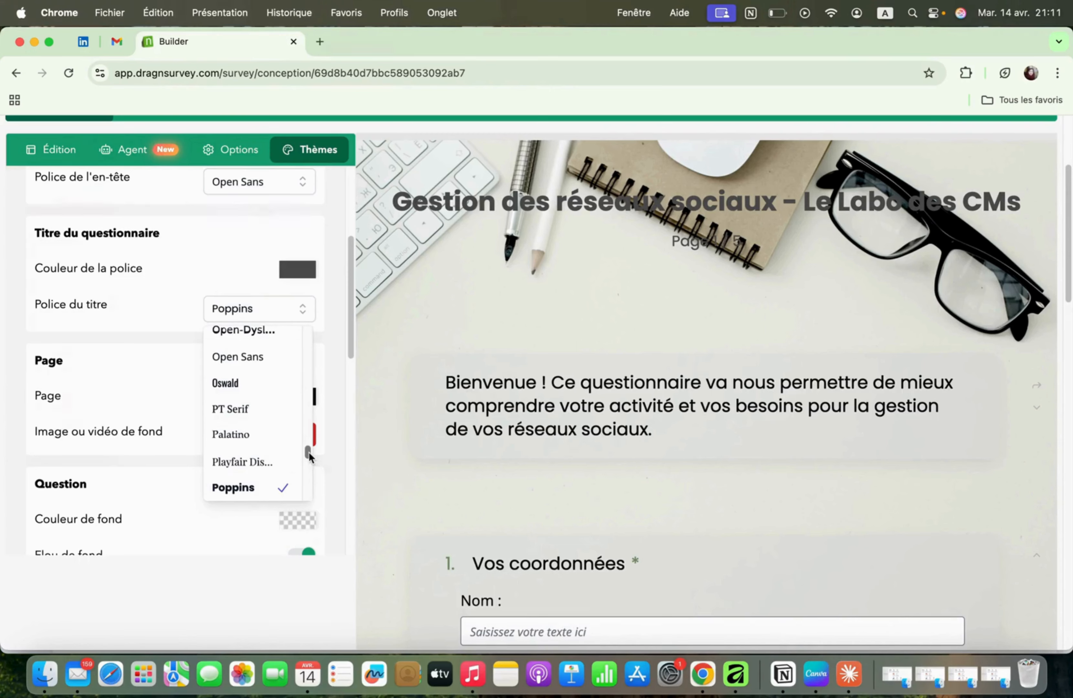
pyautogui.moveTo(309, 452); pyautogui.dragTo(308, 449)
pyautogui.press('t')
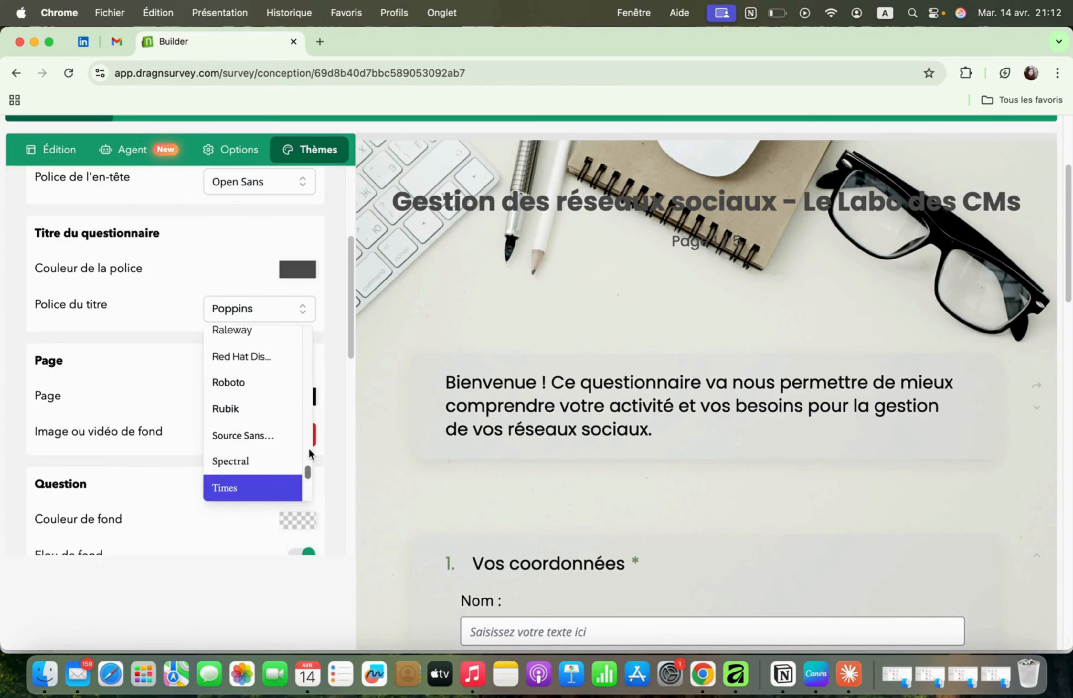
pyautogui.press('m')
pyautogui.press('e')
pyautogui.press('t')
pyautogui.click(252, 490)
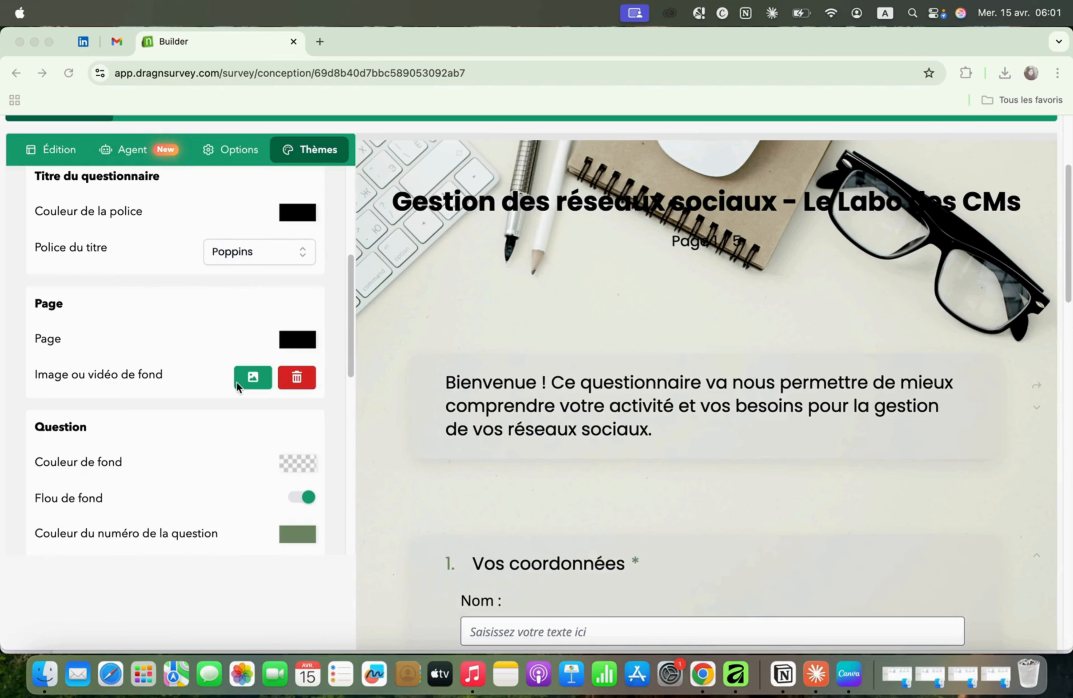
# Step: Upload 1140535_5883.jpg from the Téléchargements folder as the theme's page background image
pyautogui.click(238, 407)
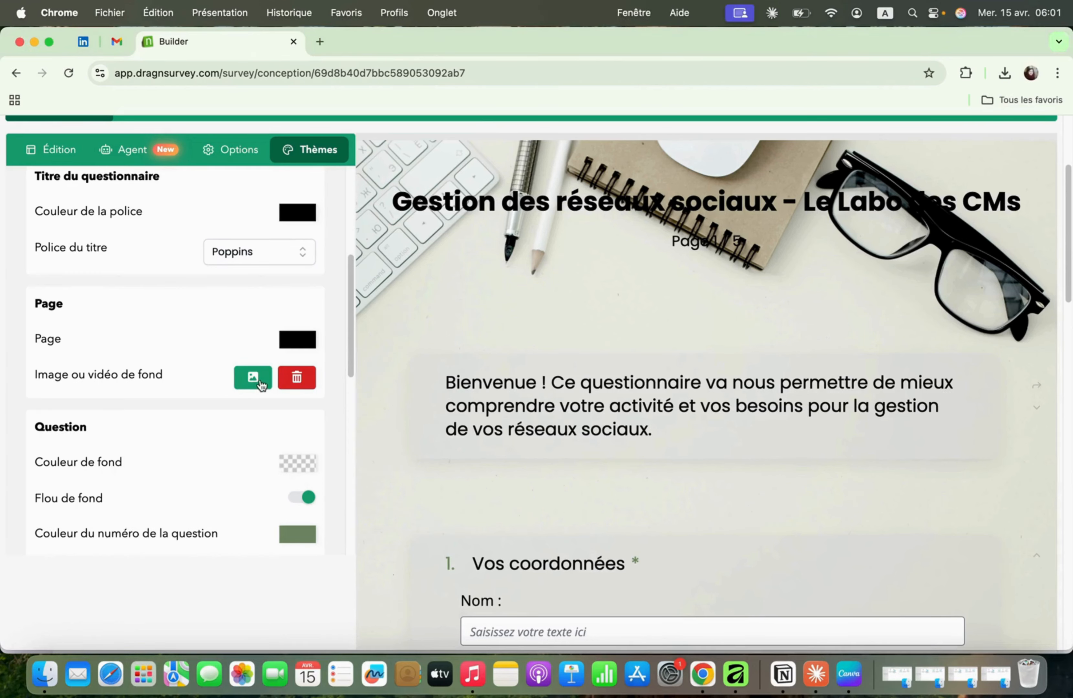
pyautogui.scroll(5, 253, 385)
pyautogui.scroll(-5, 254, 386)
pyautogui.scroll(5, 253, 385)
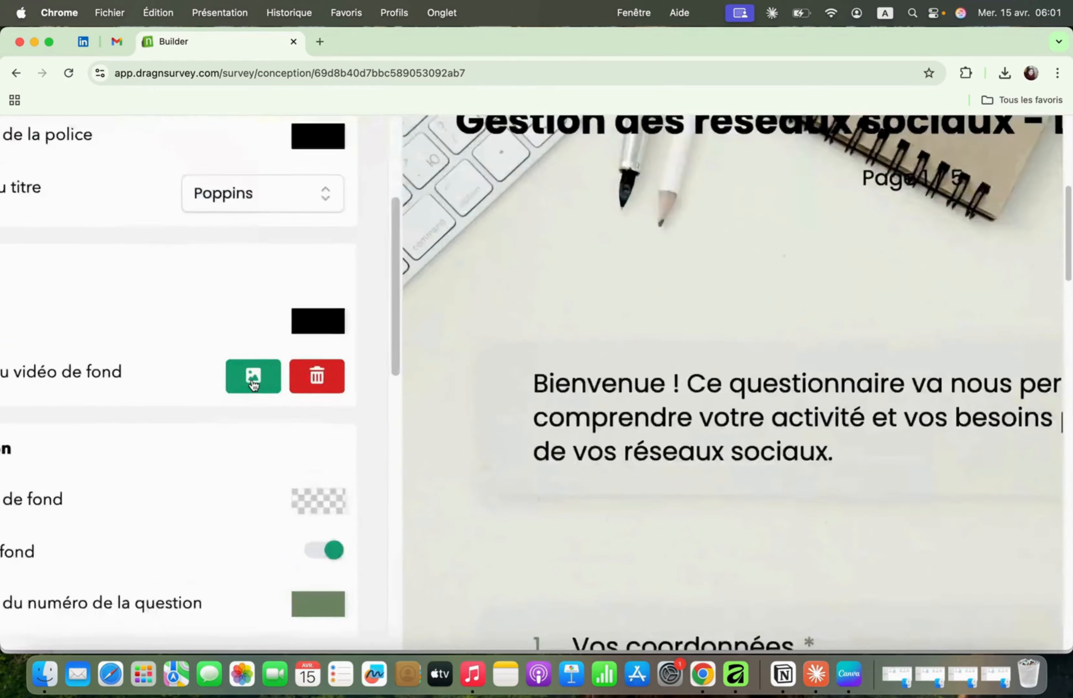
pyautogui.scroll(-5, 253, 385)
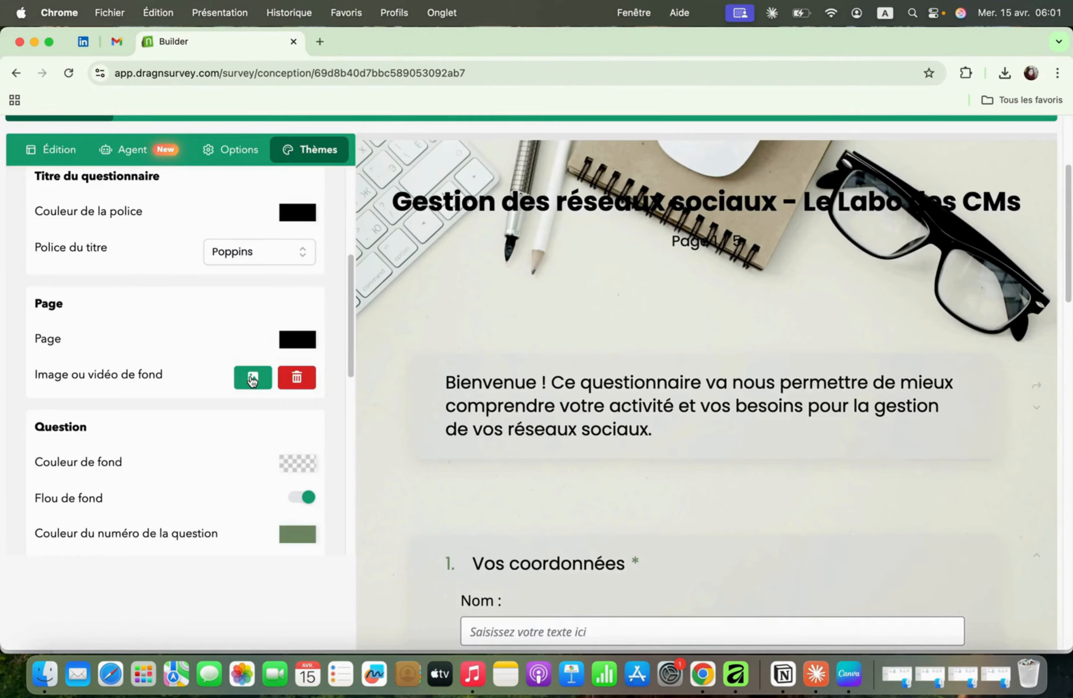
pyautogui.click(252, 378)
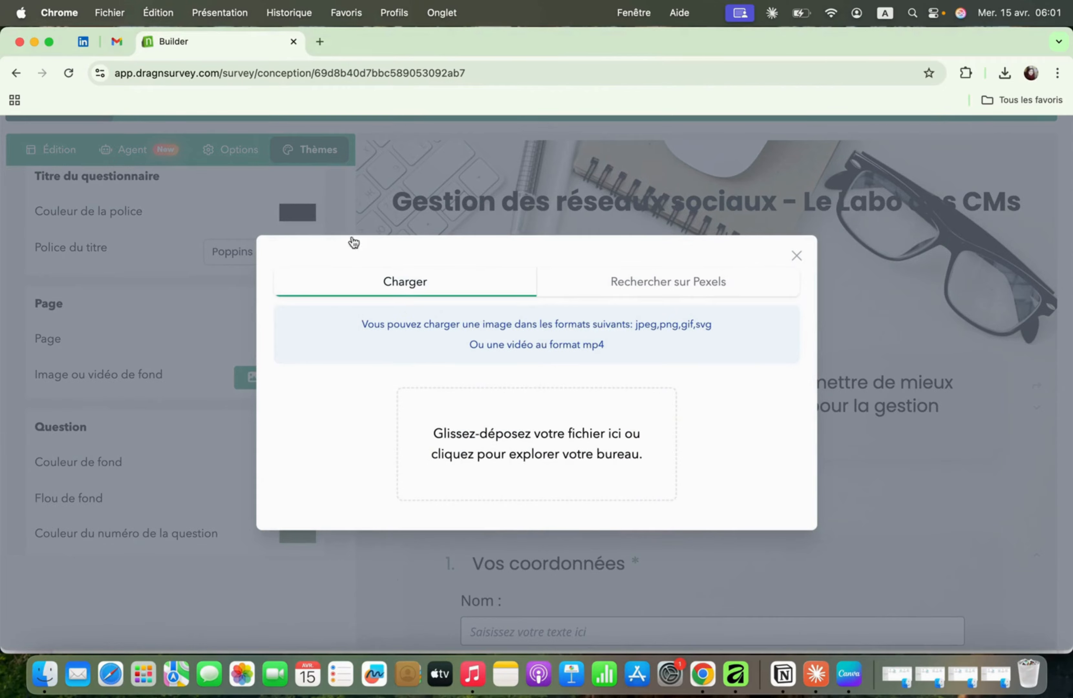
pyautogui.click(447, 359)
pyautogui.click(406, 281)
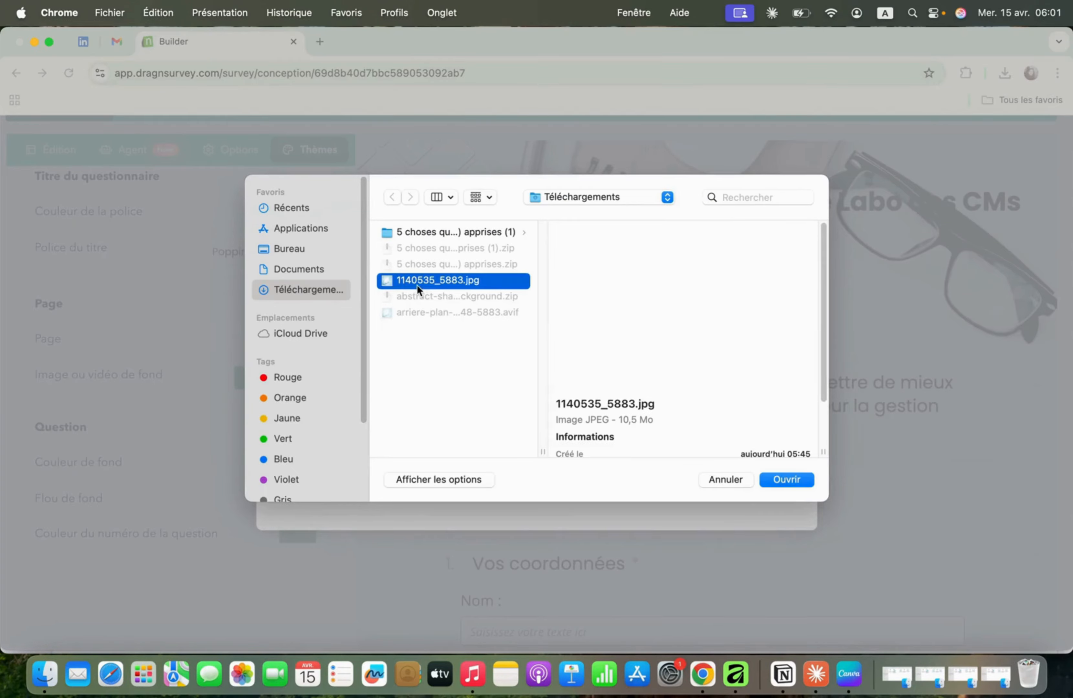
pyautogui.click(787, 480)
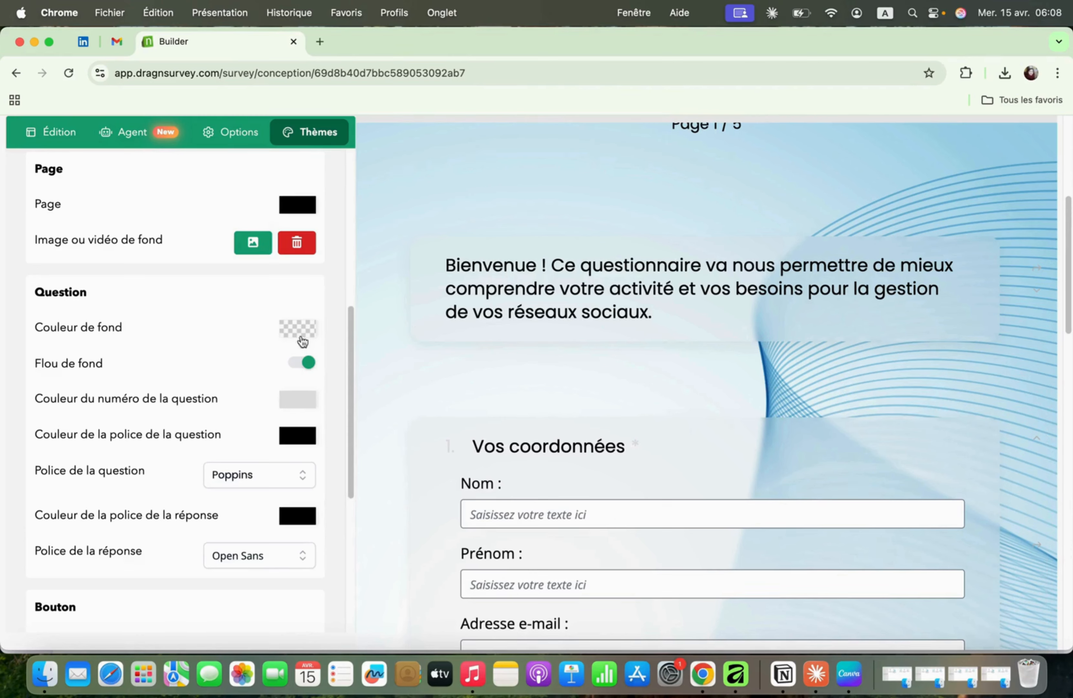
# Step: Set the background colour of the questions to light blue 90caf8 at 100 % opacity
pyautogui.scroll(5, 292, 329)
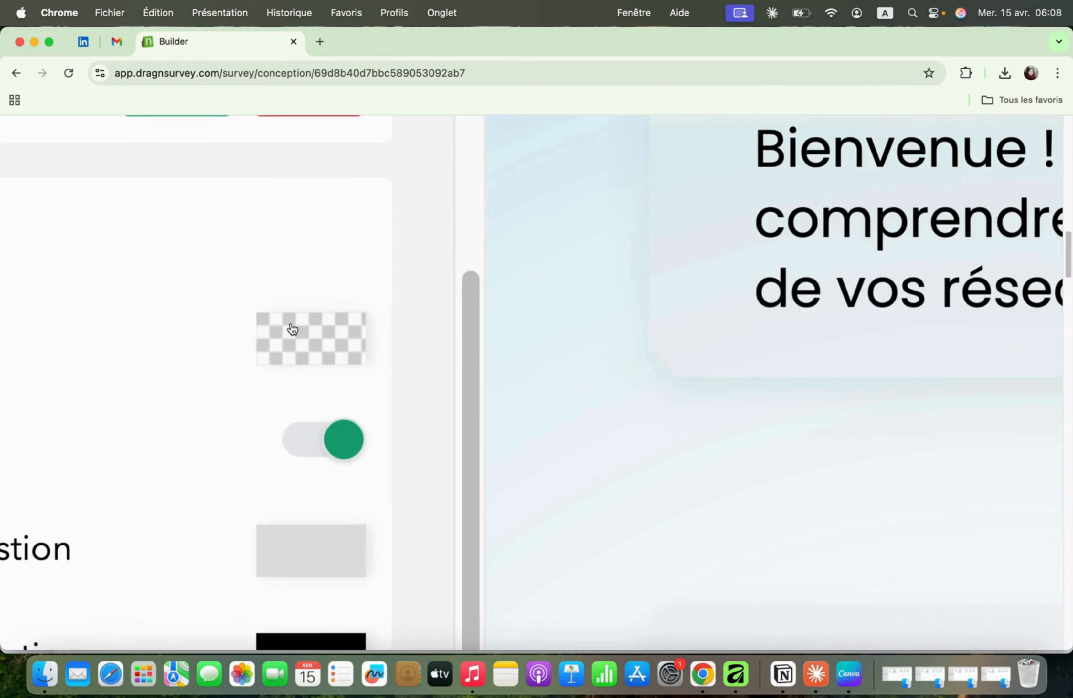
pyautogui.scroll(-5, 292, 329)
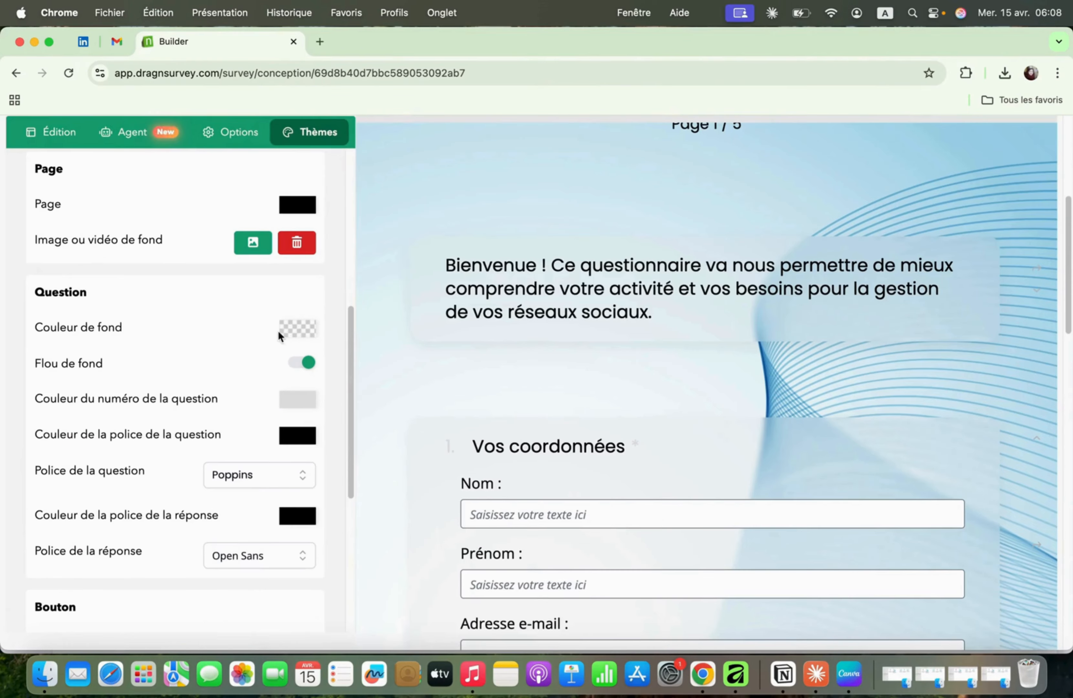
pyautogui.click(294, 333)
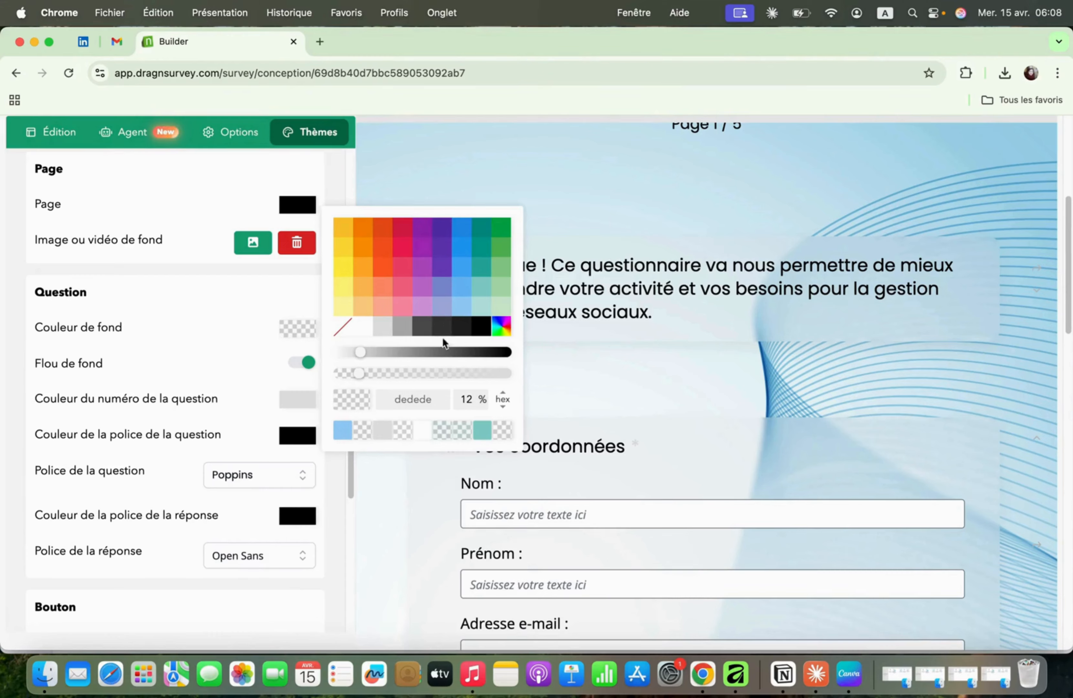
pyautogui.click(461, 311)
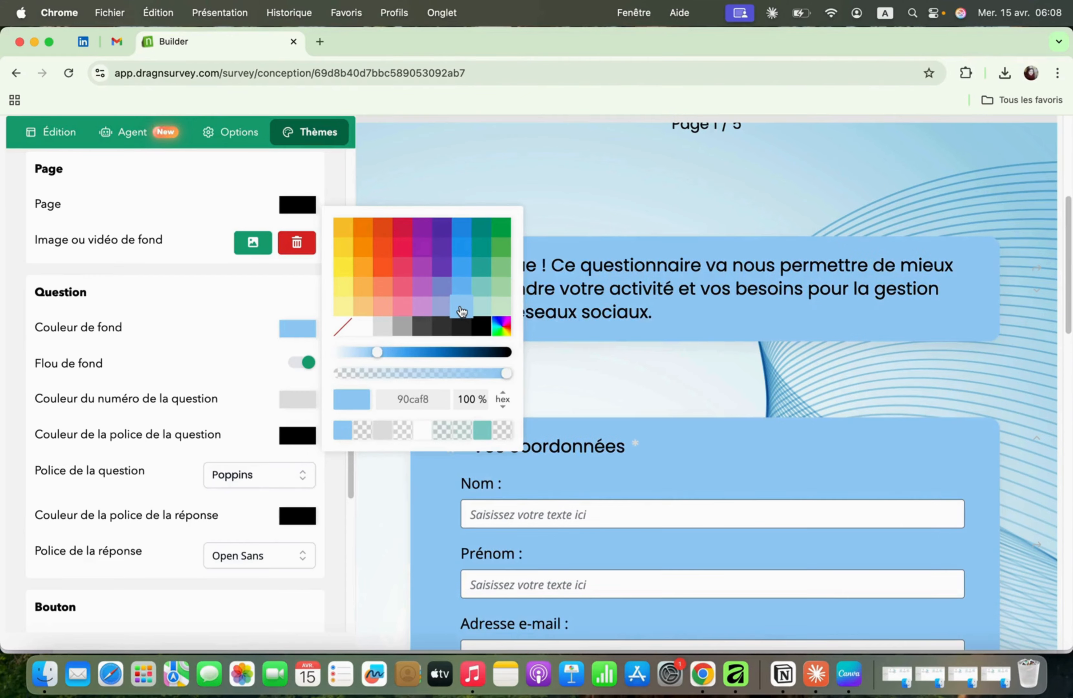
# Step: Lower the opacity of the light blue question background colour to 8 %
pyautogui.moveTo(506, 374); pyautogui.dragTo(353, 376)
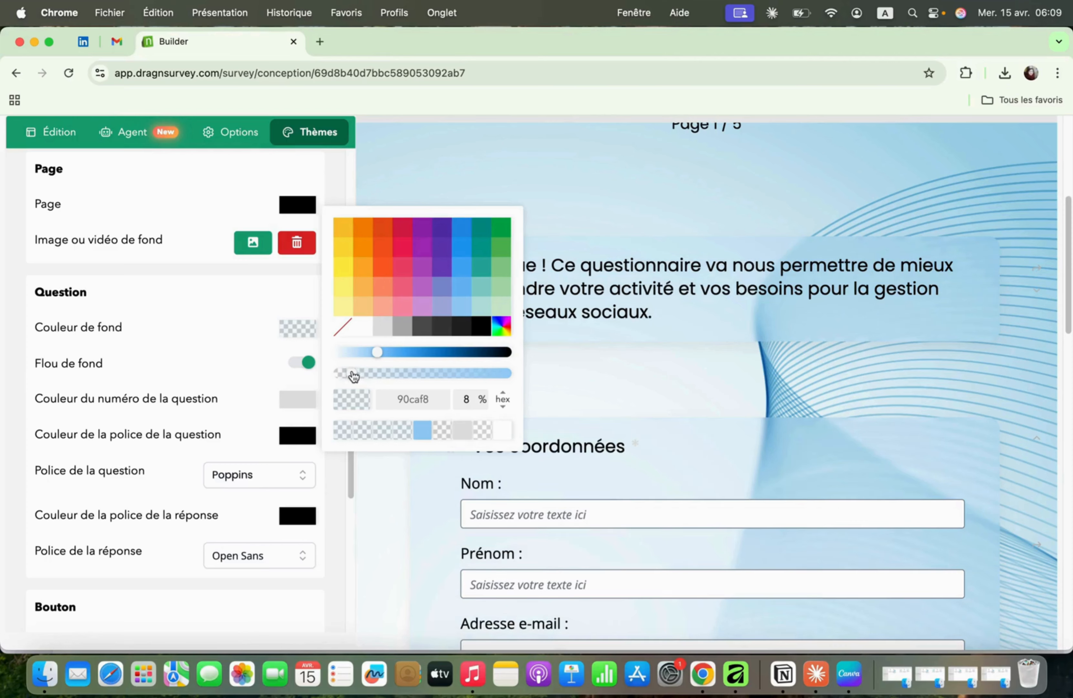
pyautogui.click(219, 322)
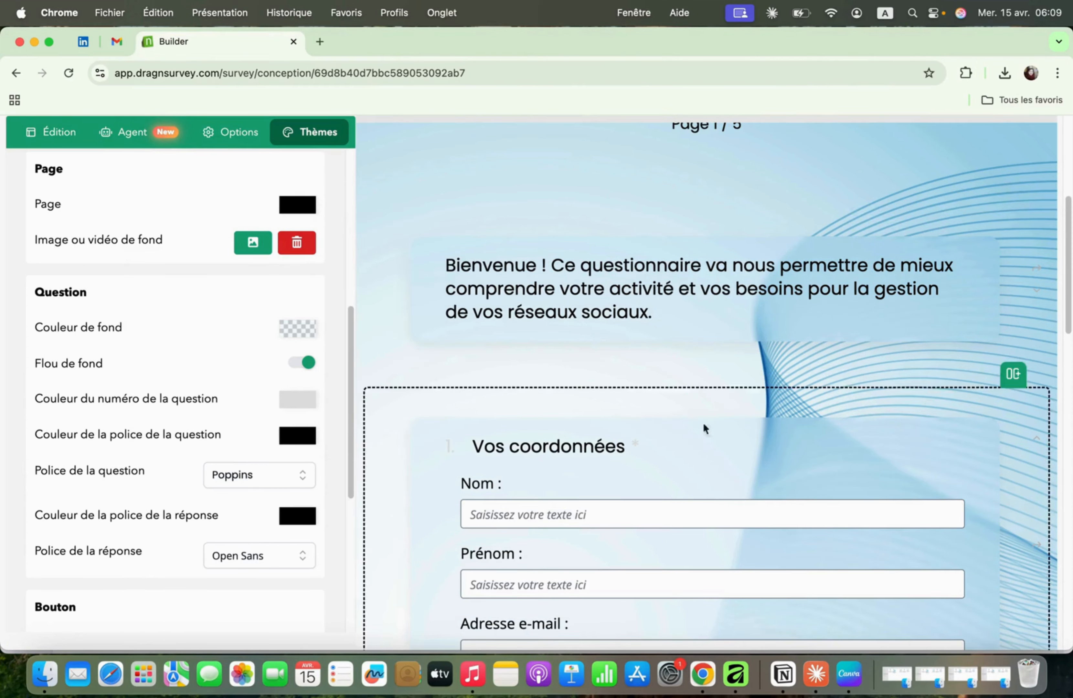
pyautogui.scroll(1, 1065, 337)
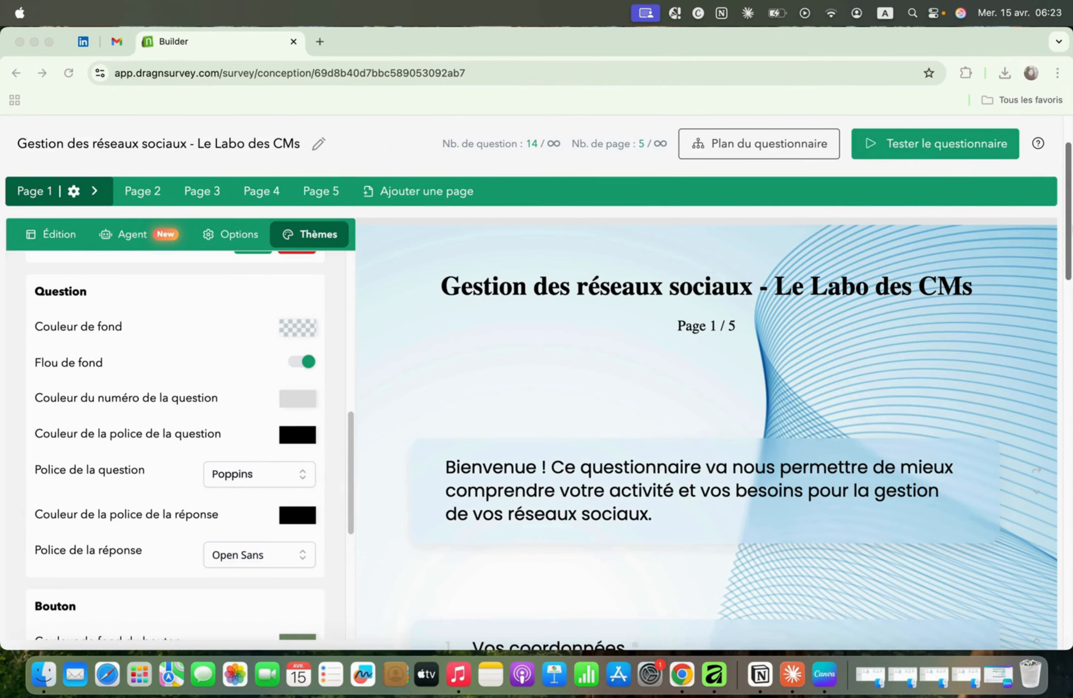
# Step: Set the question number colour to dark grey 353535
pyautogui.click(1069, 241)
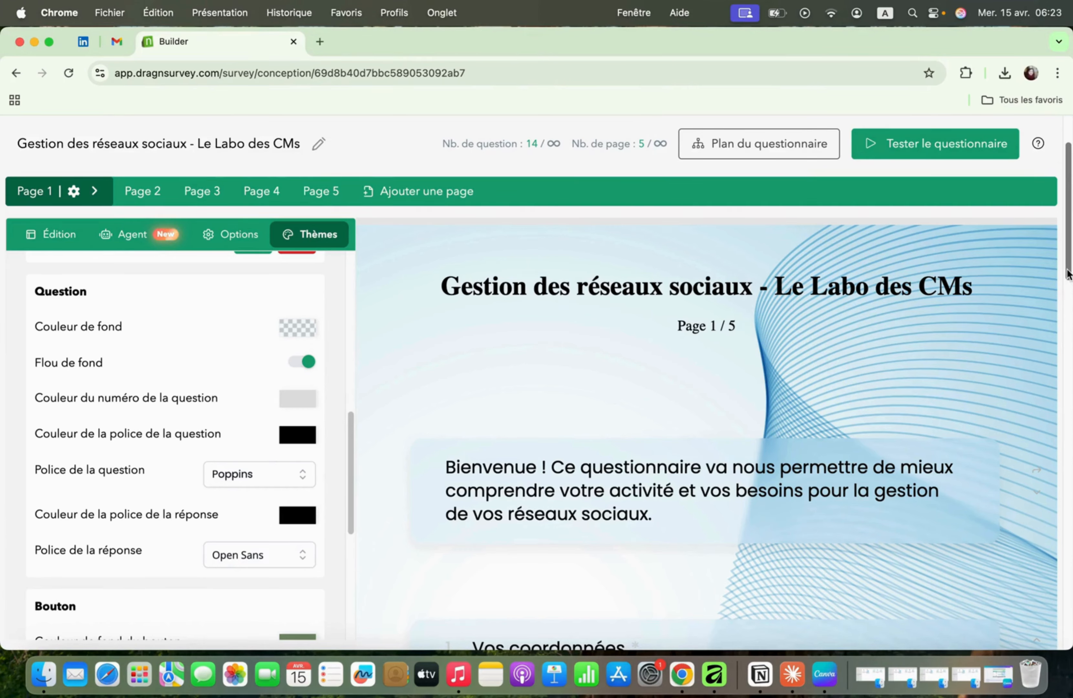
pyautogui.scroll(-3, 1071, 331)
pyautogui.moveTo(1071, 348); pyautogui.dragTo(1072, 354)
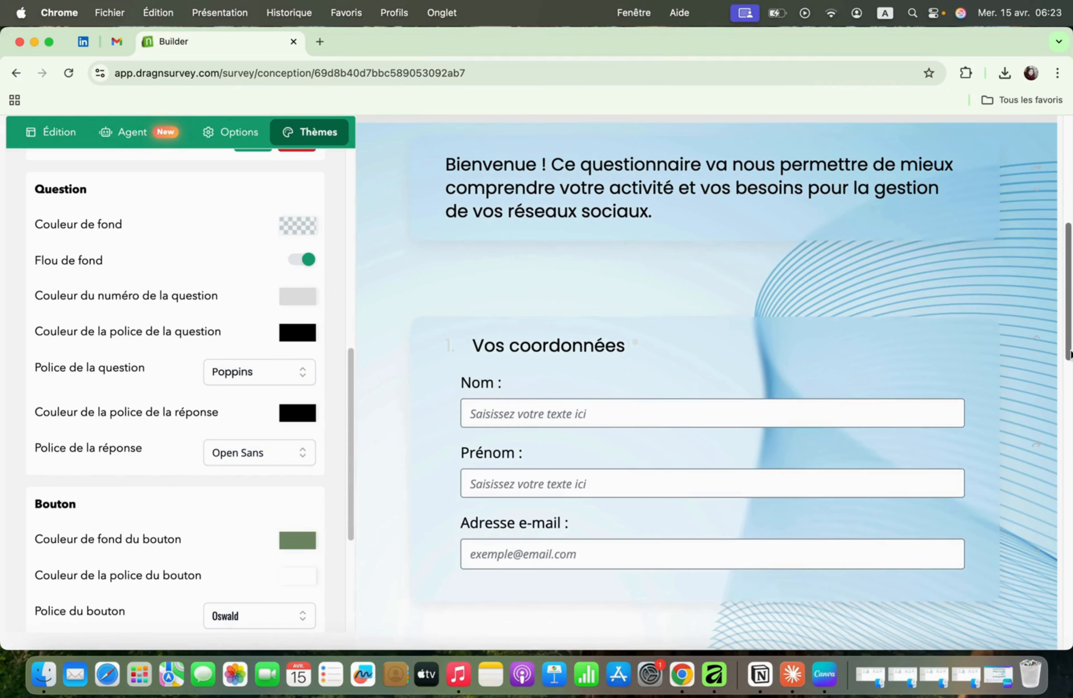
pyautogui.click(312, 295)
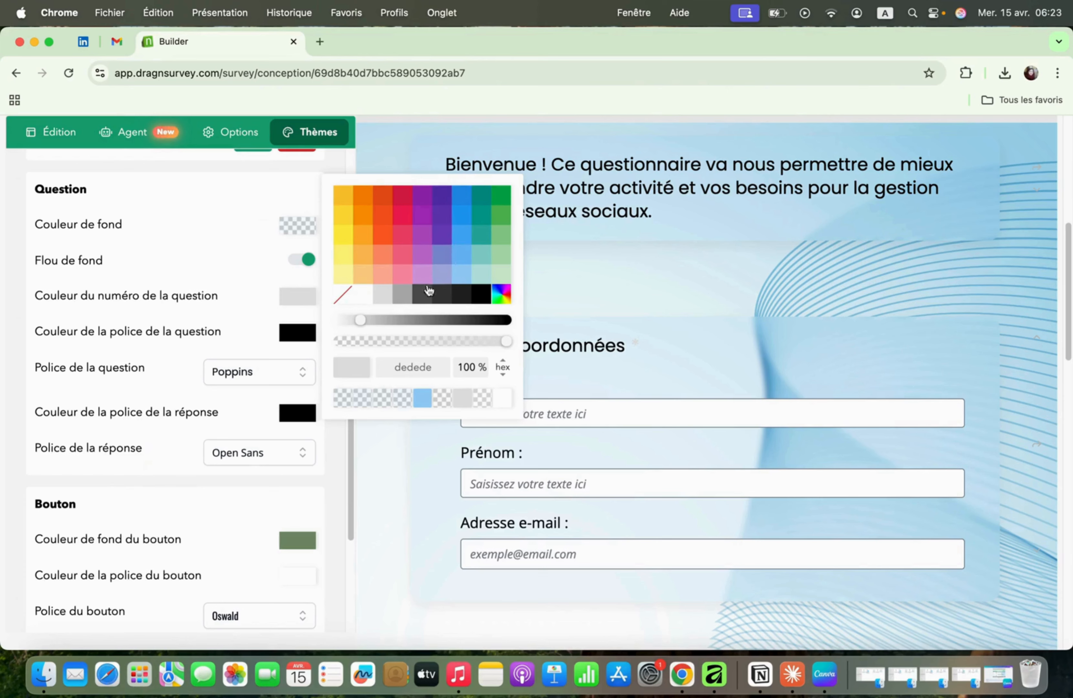
pyautogui.click(439, 297)
pyautogui.click(401, 452)
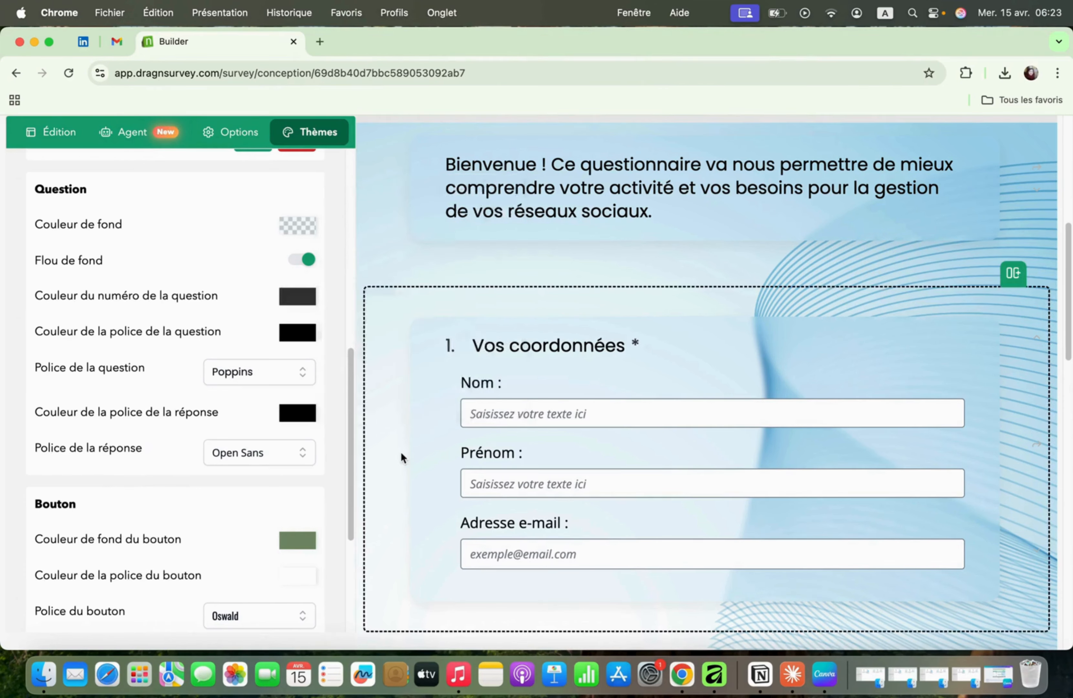
# Step: Try teal 26a59a and a medium grey as the question number colour
pyautogui.click(300, 303)
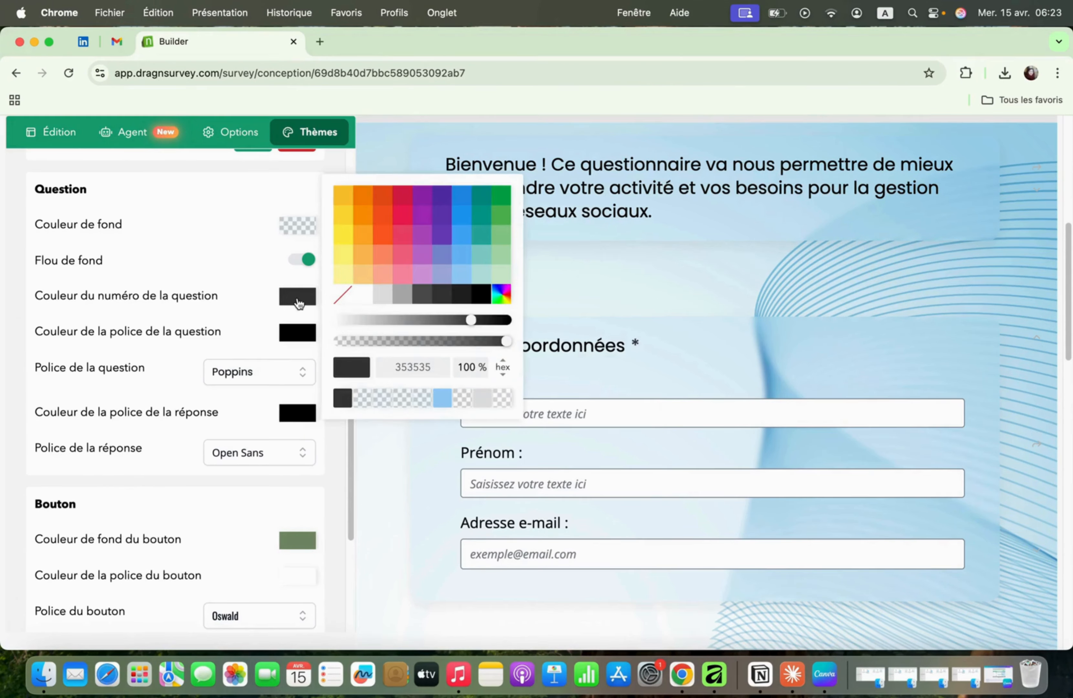
pyautogui.click(482, 248)
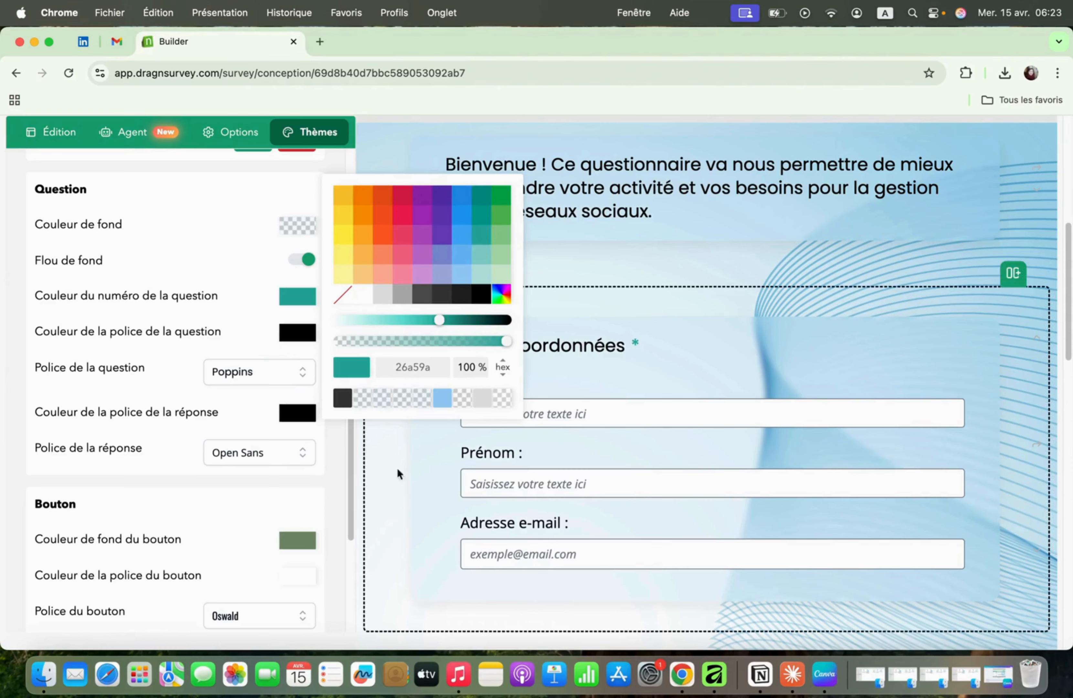
pyautogui.click(388, 492)
pyautogui.click(282, 305)
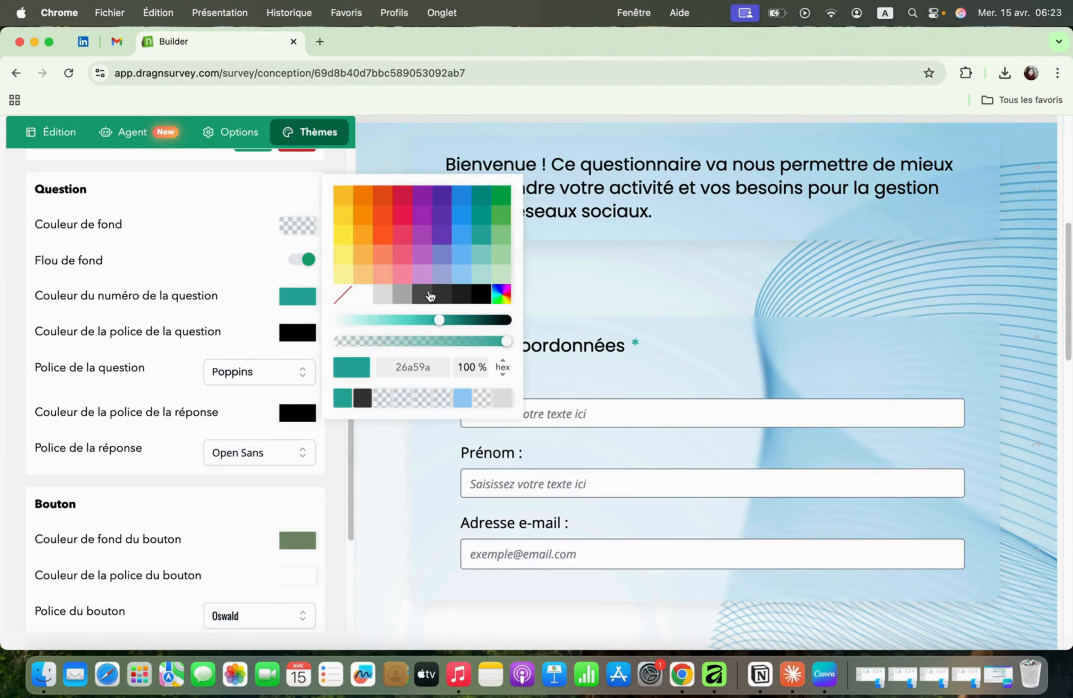
pyautogui.click(403, 295)
pyautogui.click(405, 500)
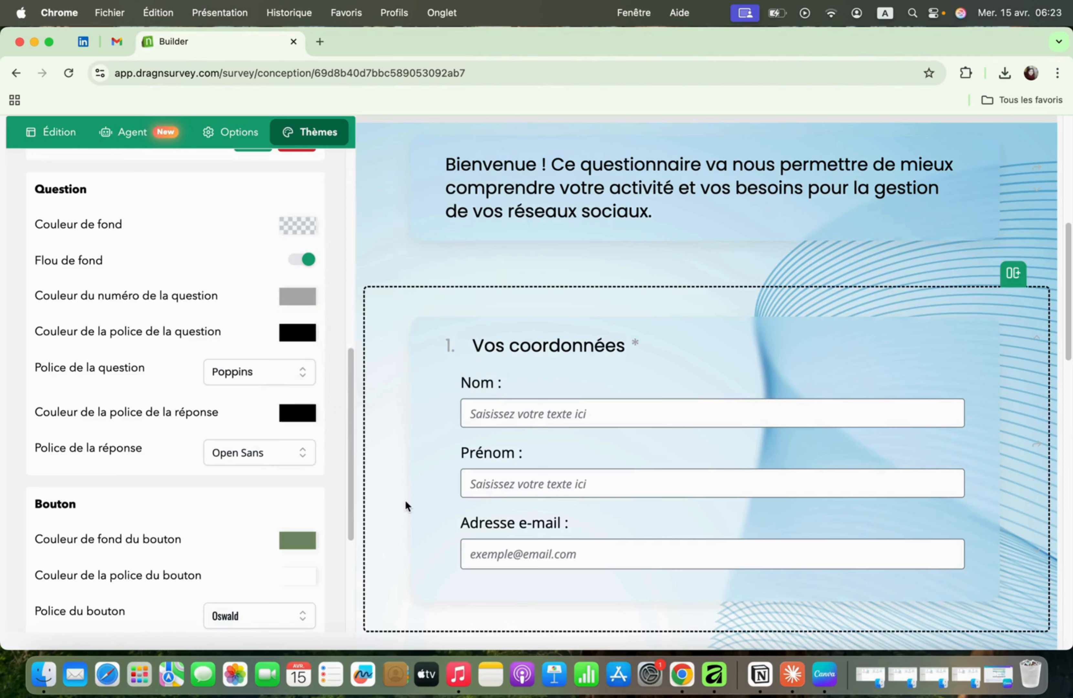
# Step: Set the question number colour to the slightly lighter dark grey 4b4b4b
pyautogui.click(311, 302)
pyautogui.click(422, 296)
pyautogui.click(384, 464)
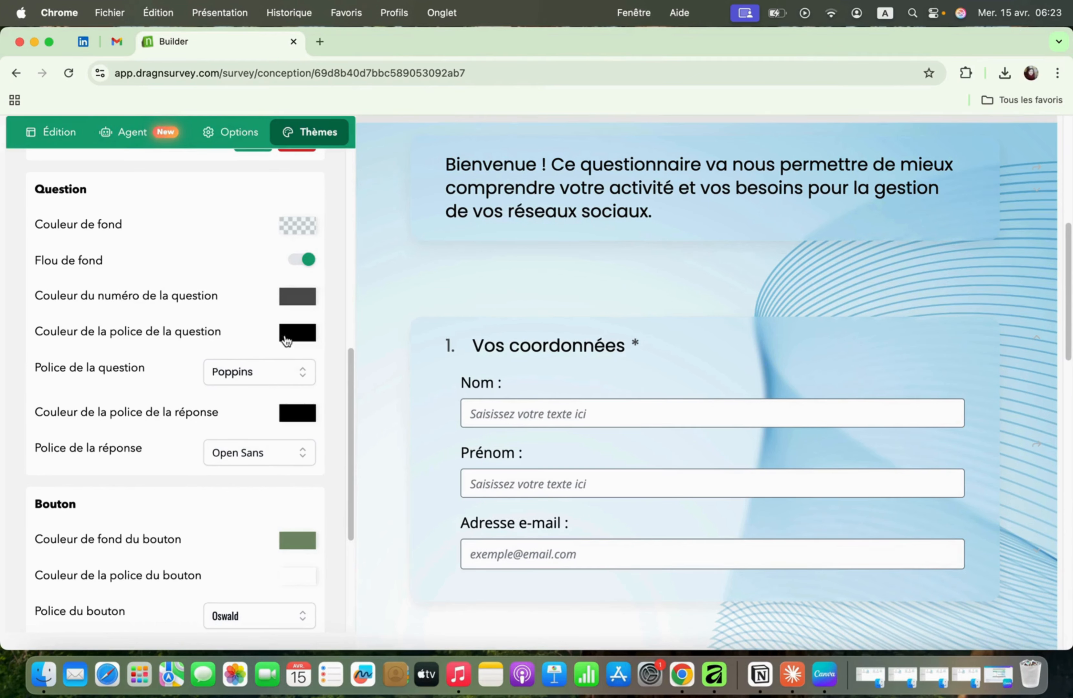
# Step: Try dark grey 4b4b4b as the font colour of the questions
pyautogui.click(297, 335)
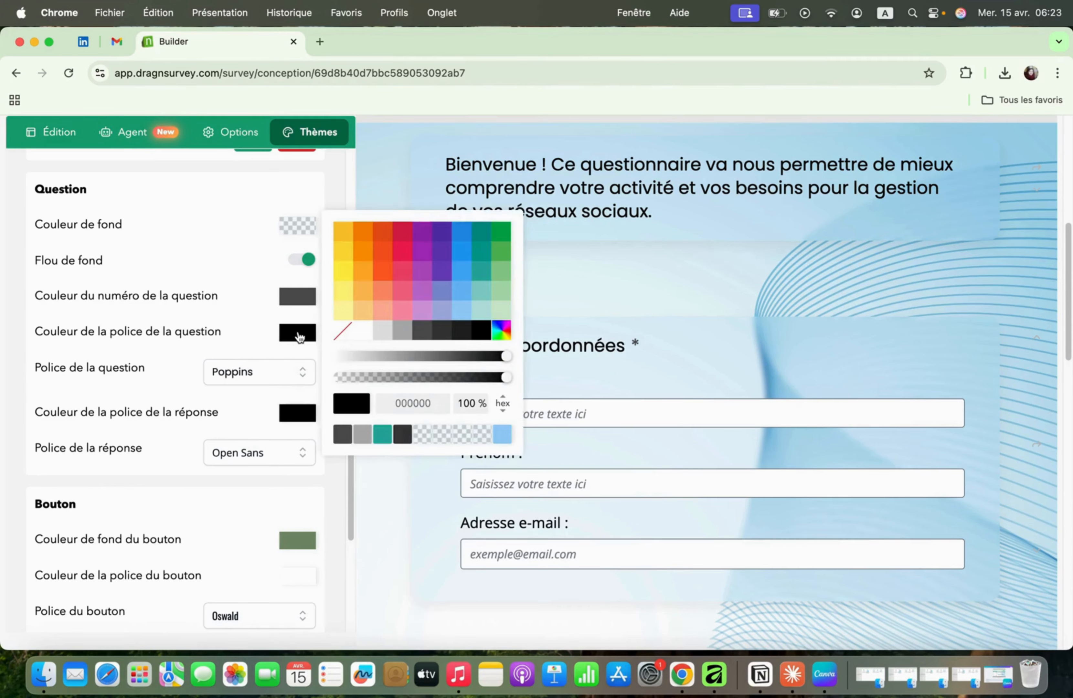
pyautogui.click(479, 338)
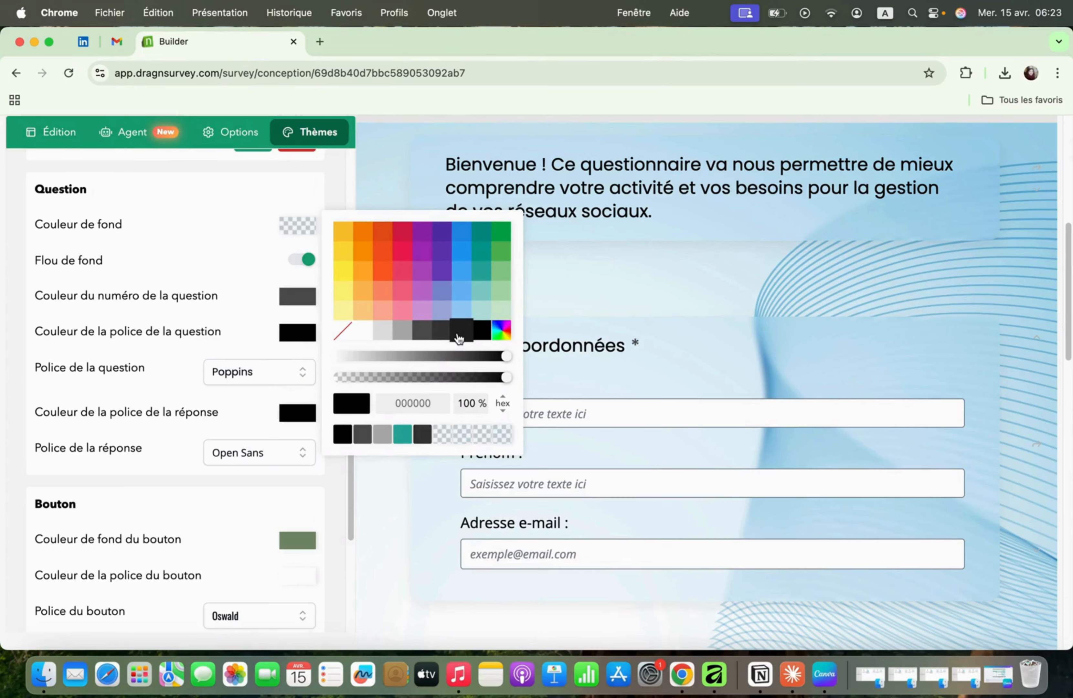
pyautogui.click(423, 336)
pyautogui.click(385, 492)
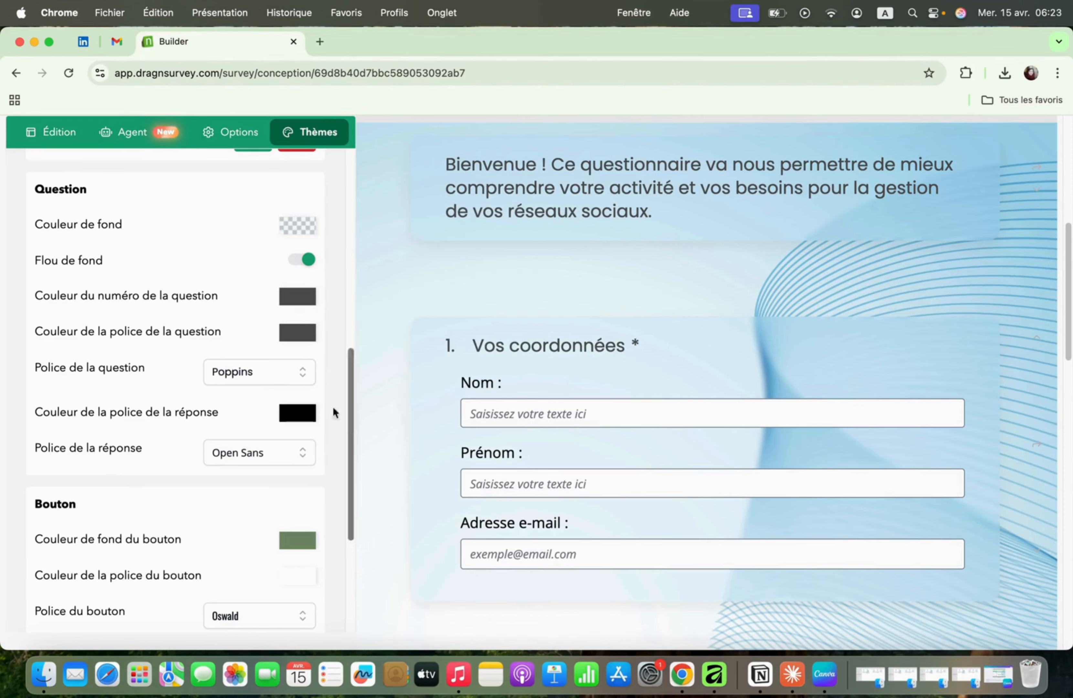
# Step: Try blue 1f87e8 and near-black 212121 for the question text, and set its font colour to black 000000
pyautogui.click(298, 338)
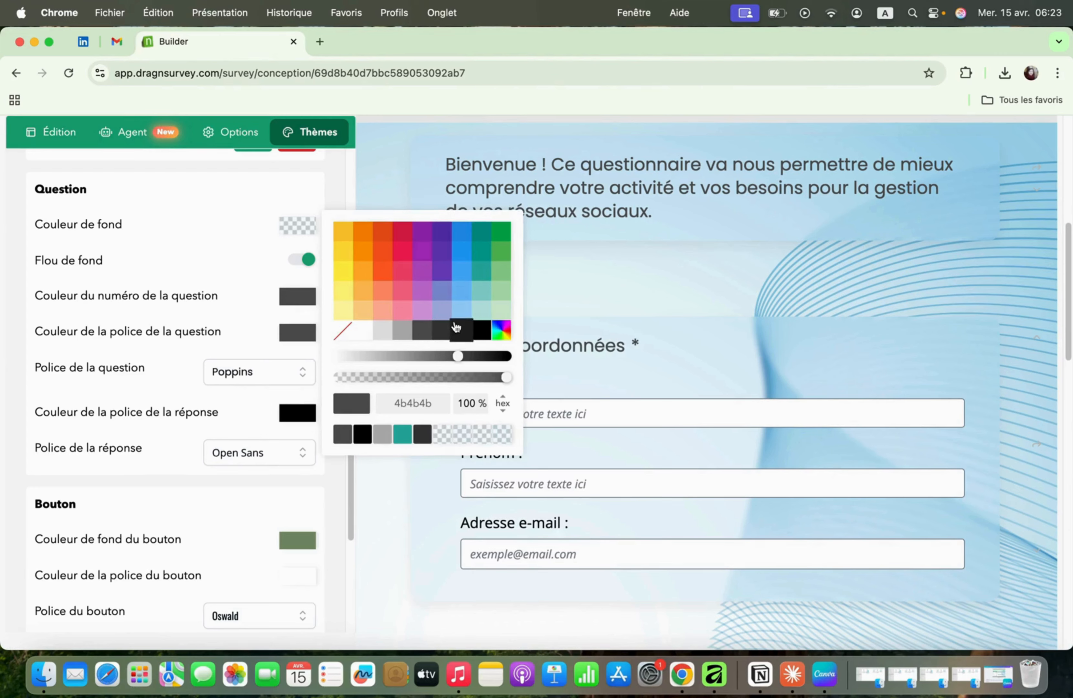
pyautogui.click(461, 235)
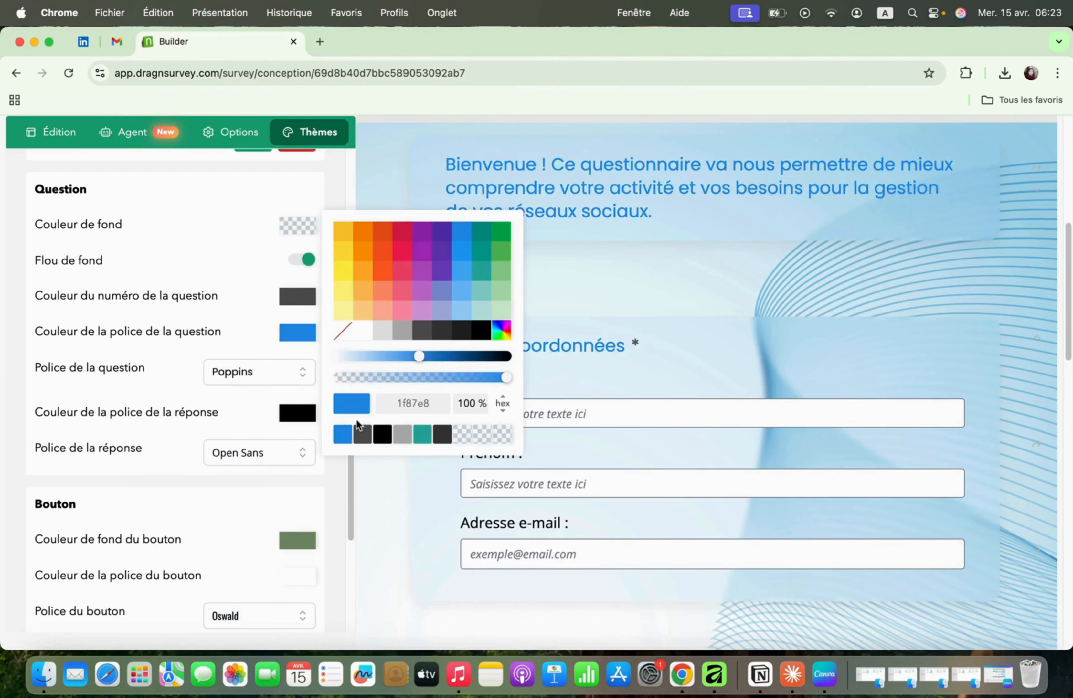
pyautogui.click(452, 334)
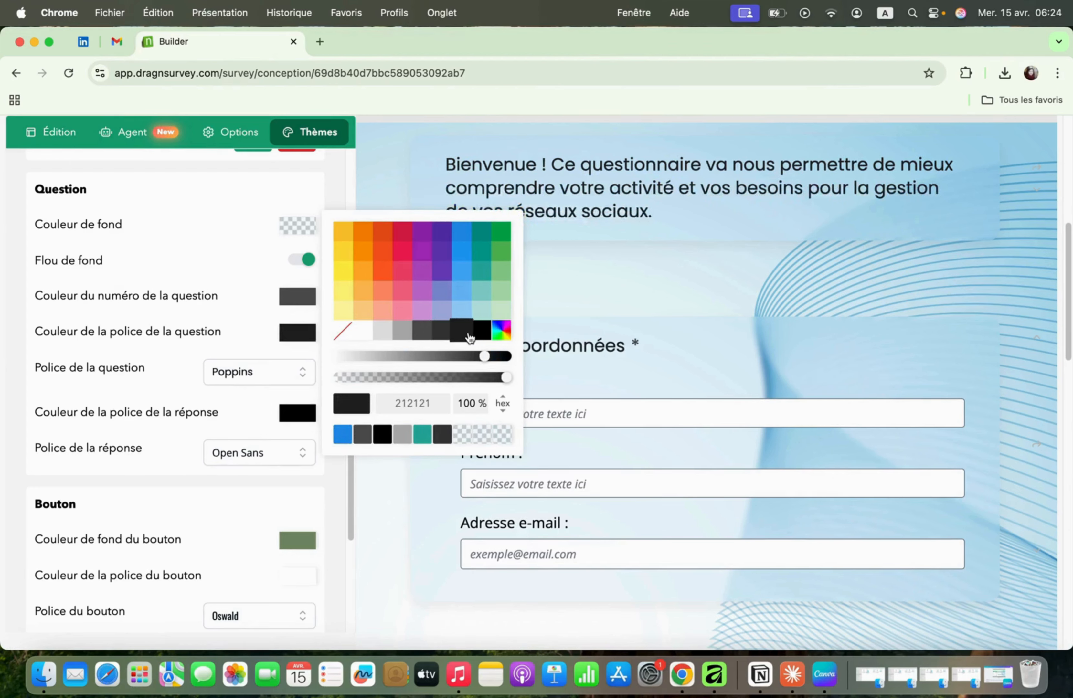
pyautogui.click(483, 330)
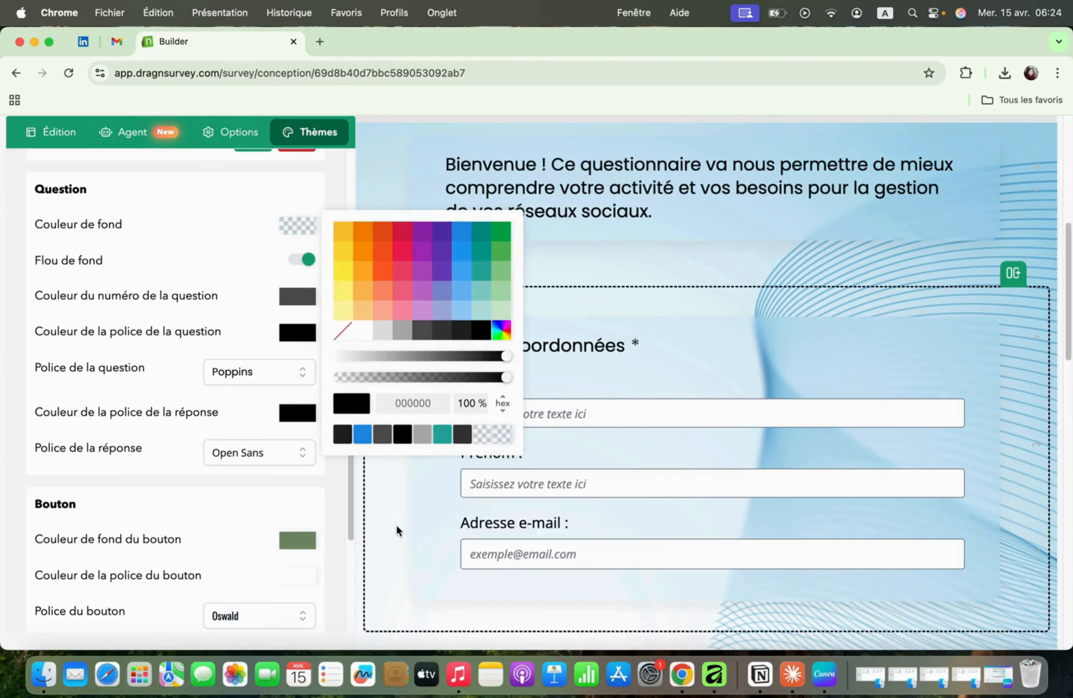
pyautogui.click(397, 525)
# Step: Set both the question font and the answer font of the theme to Times
pyautogui.click(254, 373)
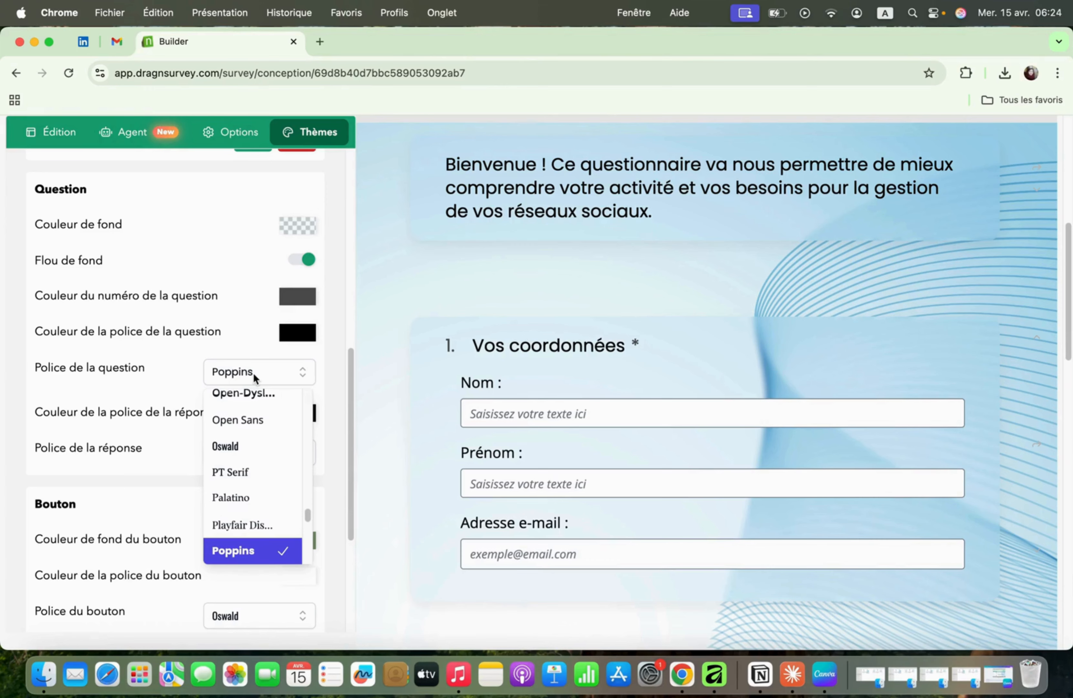
pyautogui.press('t')
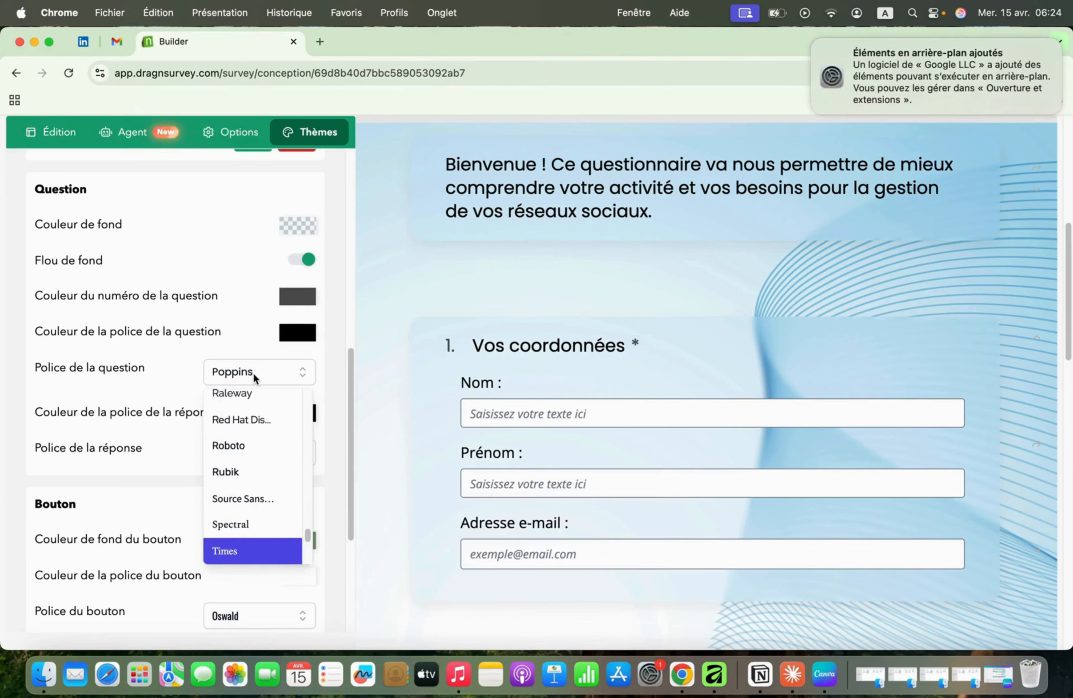
pyautogui.click(247, 554)
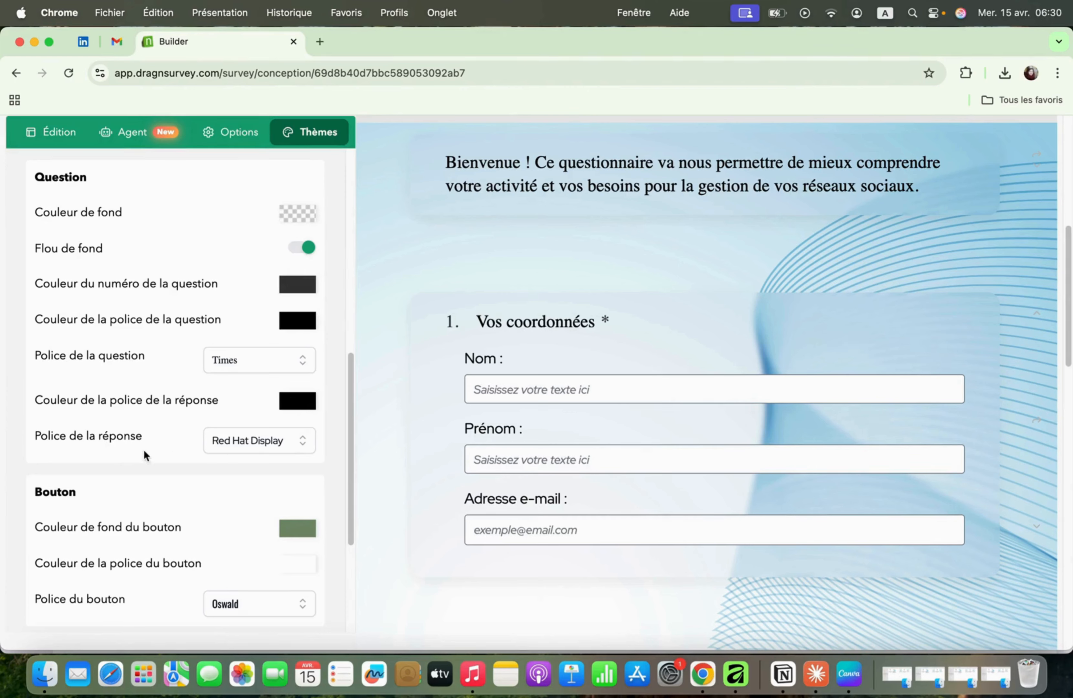
pyautogui.click(258, 449)
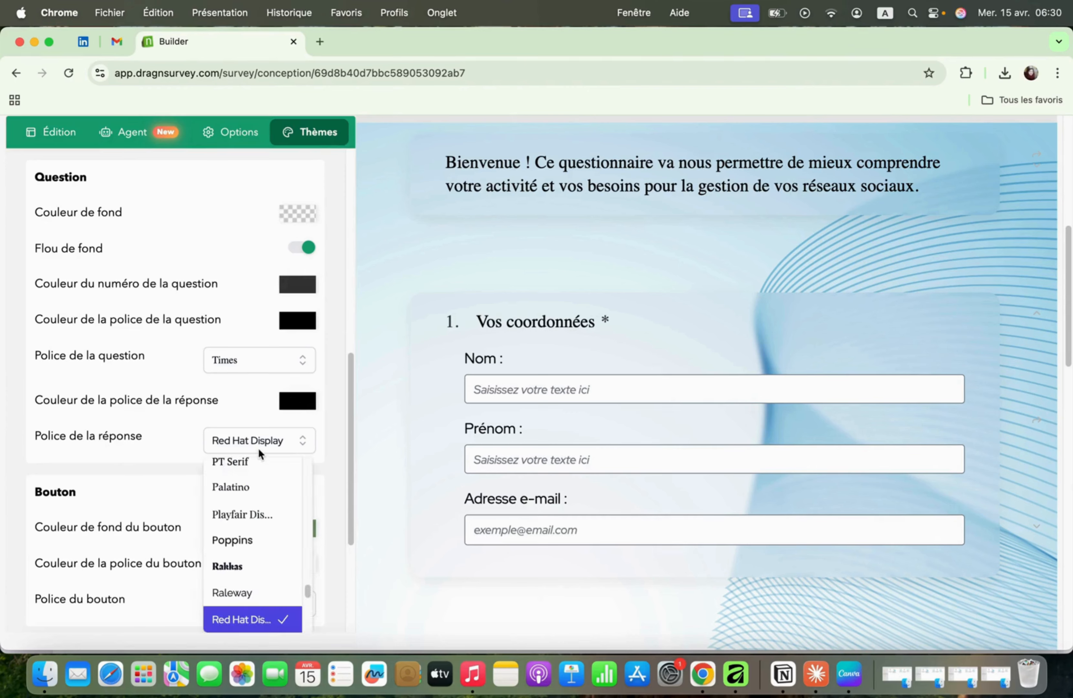
pyautogui.press('t')
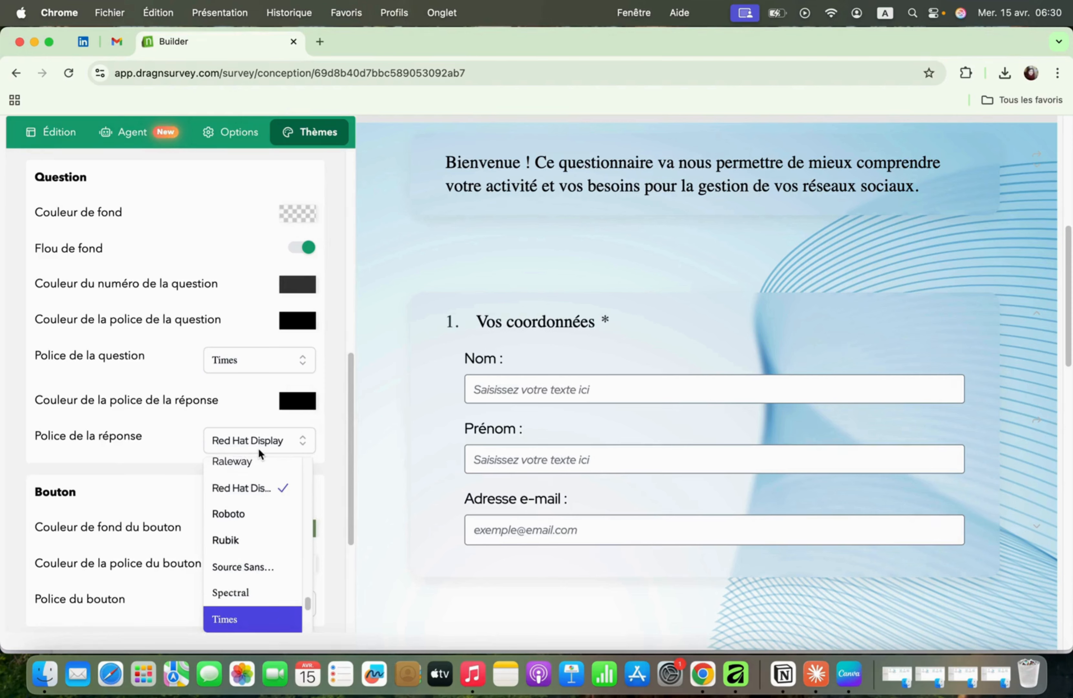
pyautogui.click(243, 624)
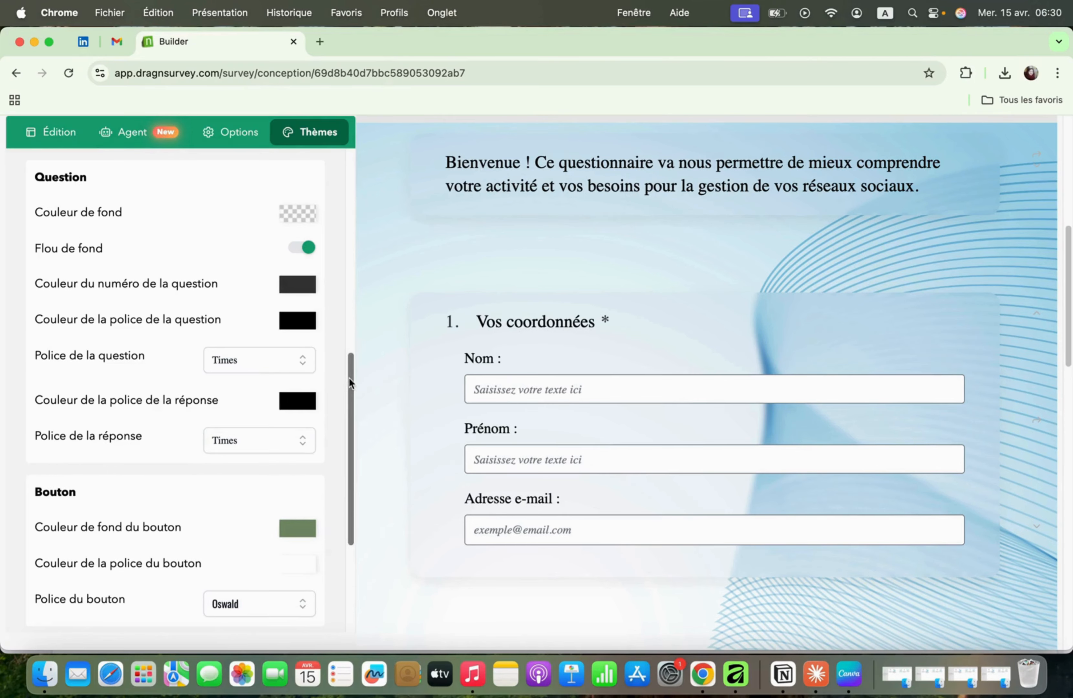
# Step: Set the background colour of the Valider button to dark blue 0b3b6a by darkening the recently used blue
pyautogui.moveTo(349, 378); pyautogui.dragTo(349, 428)
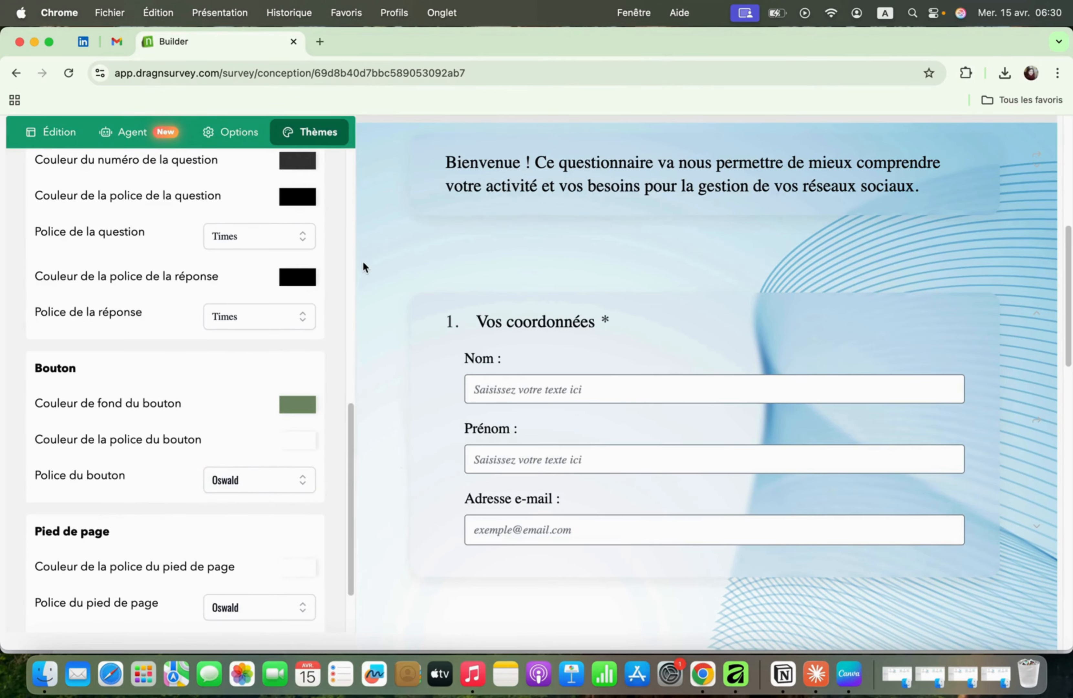
pyautogui.scroll(-10, 363, 261)
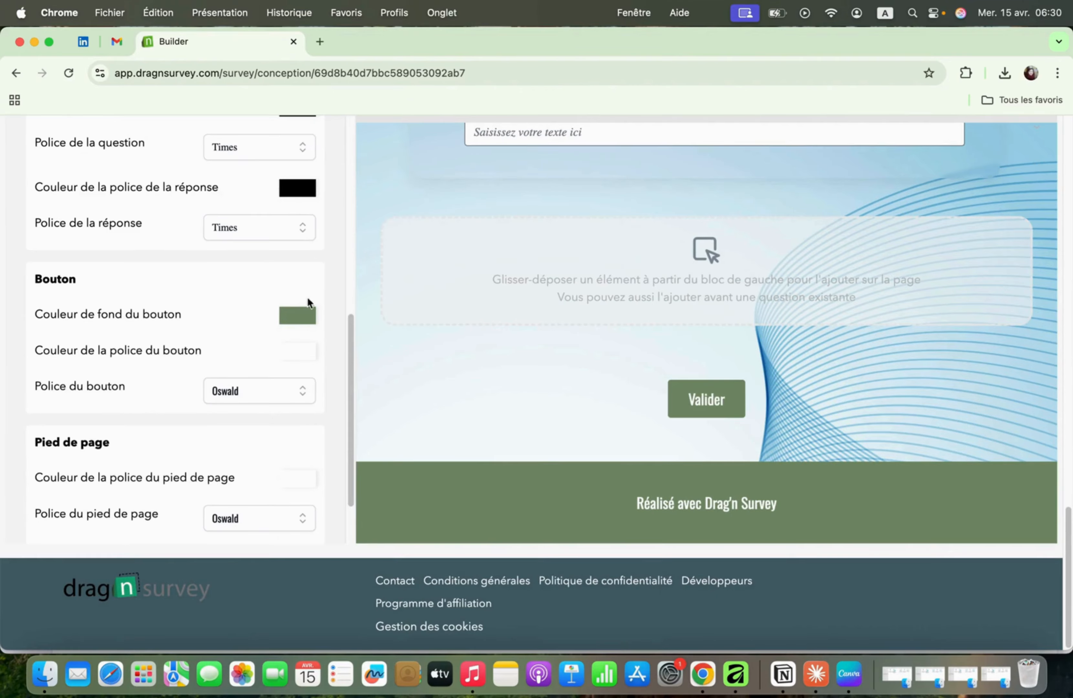
pyautogui.click(301, 313)
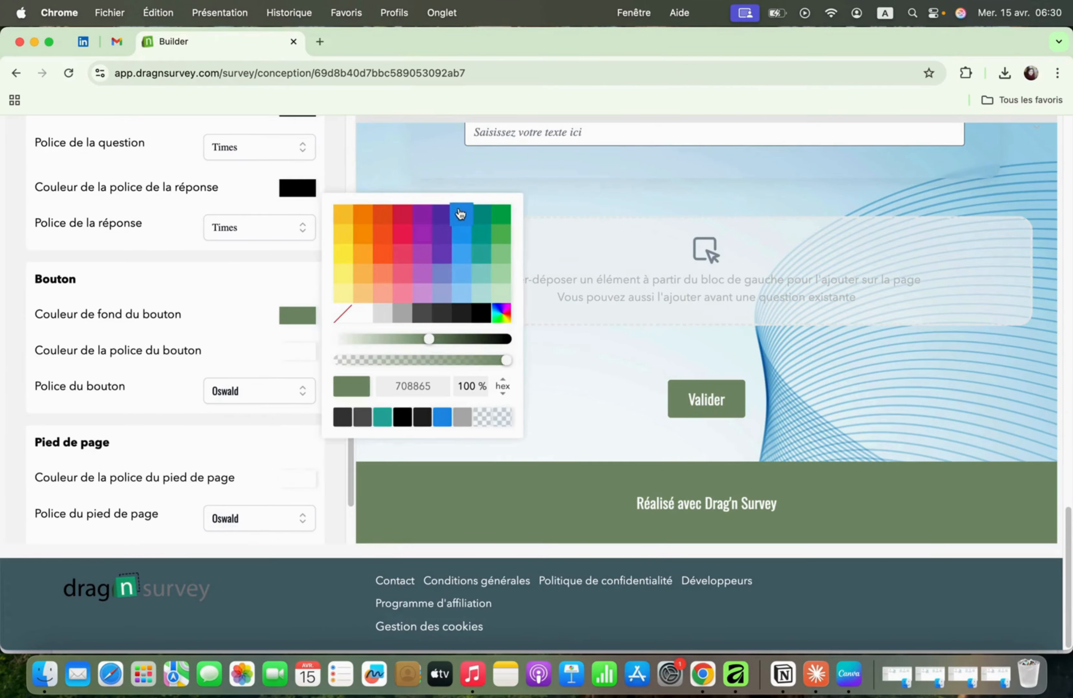
pyautogui.click(444, 417)
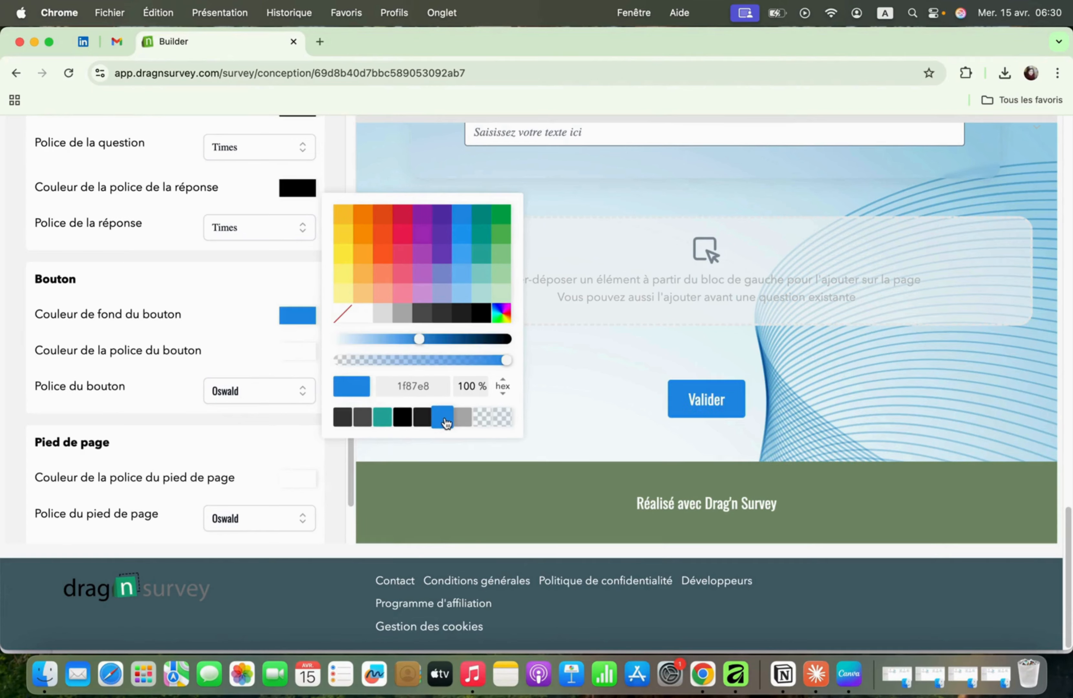
pyautogui.click(433, 339)
pyautogui.moveTo(432, 339); pyautogui.dragTo(468, 339)
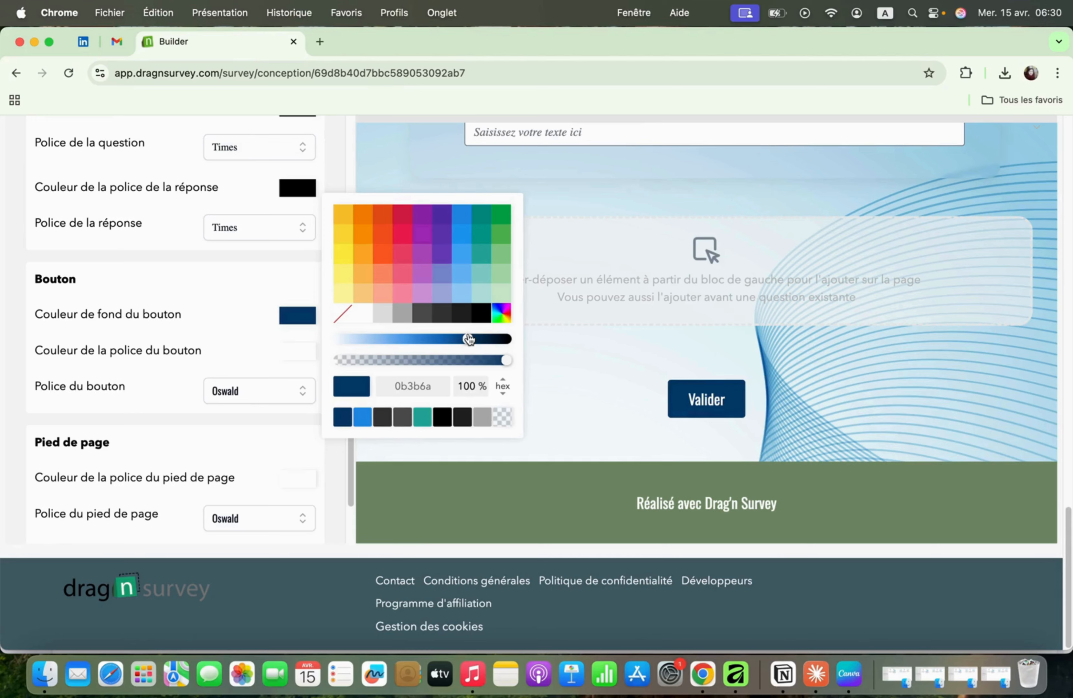
pyautogui.click(229, 334)
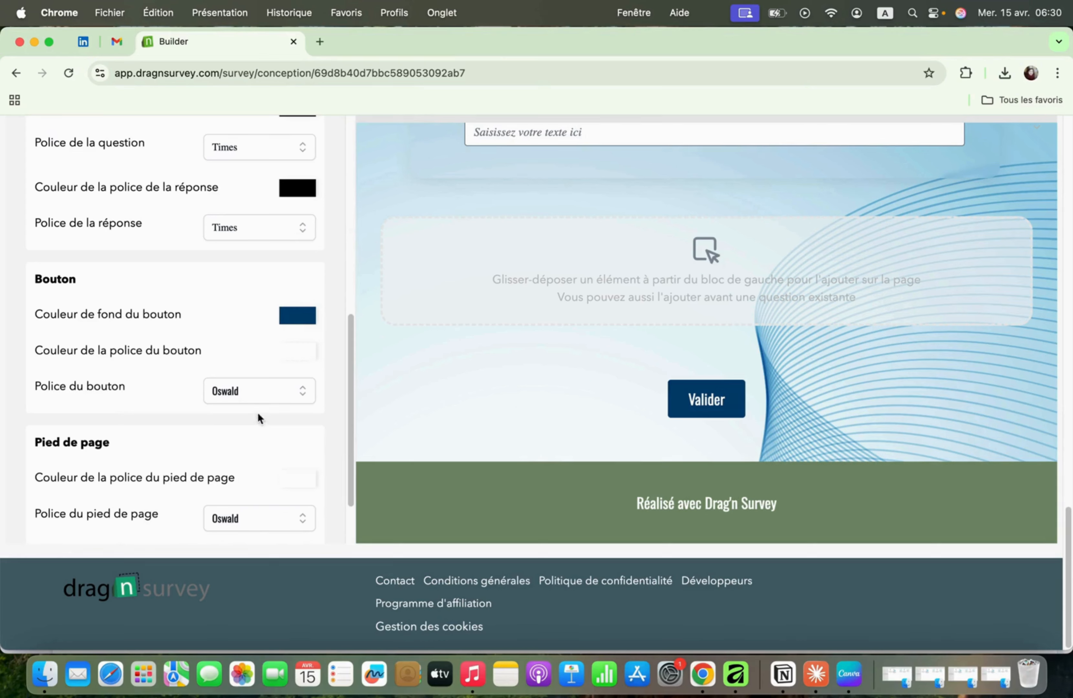
# Step: Set the button font of the theme to Times
pyautogui.click(253, 399)
pyautogui.scroll(-5, 244, 539)
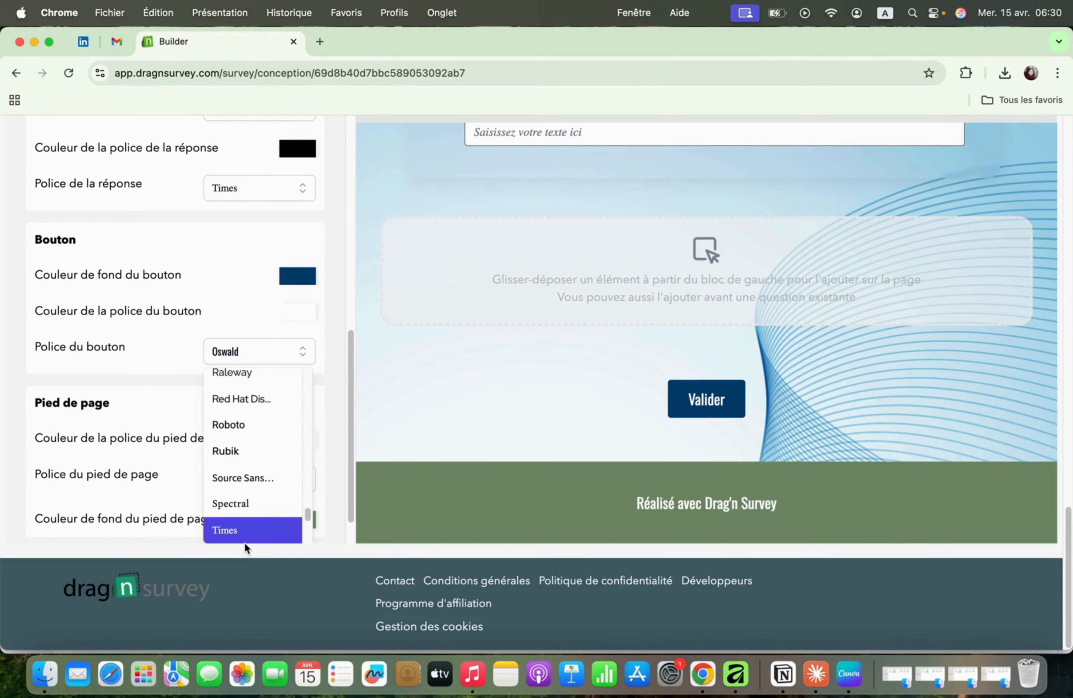
pyautogui.click(239, 532)
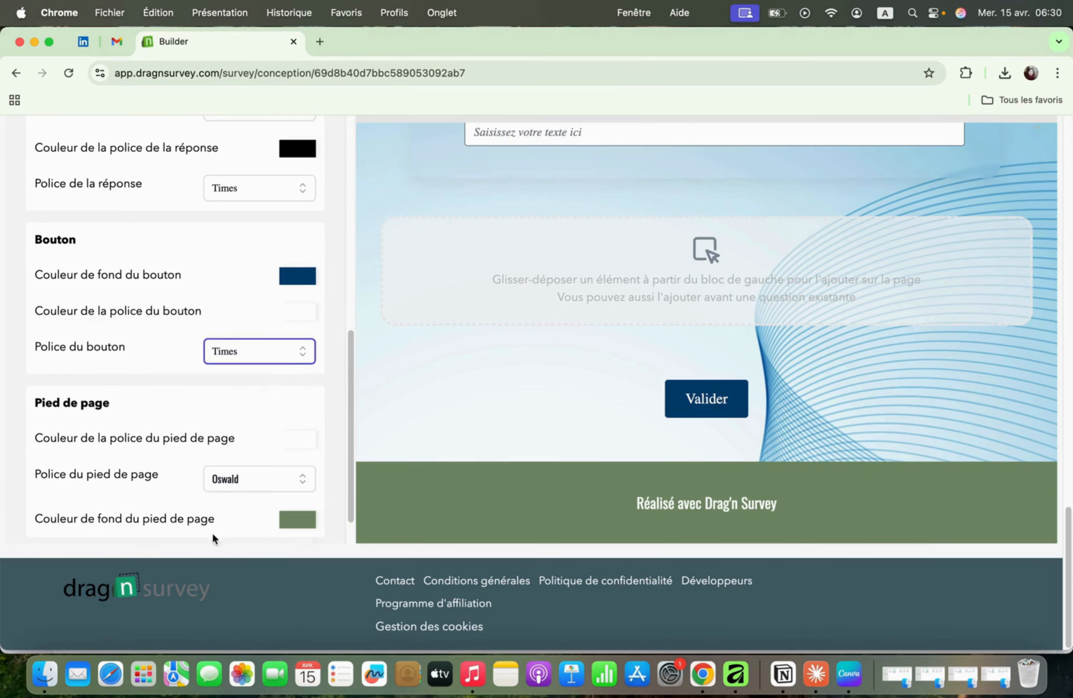
pyautogui.click(23, 403)
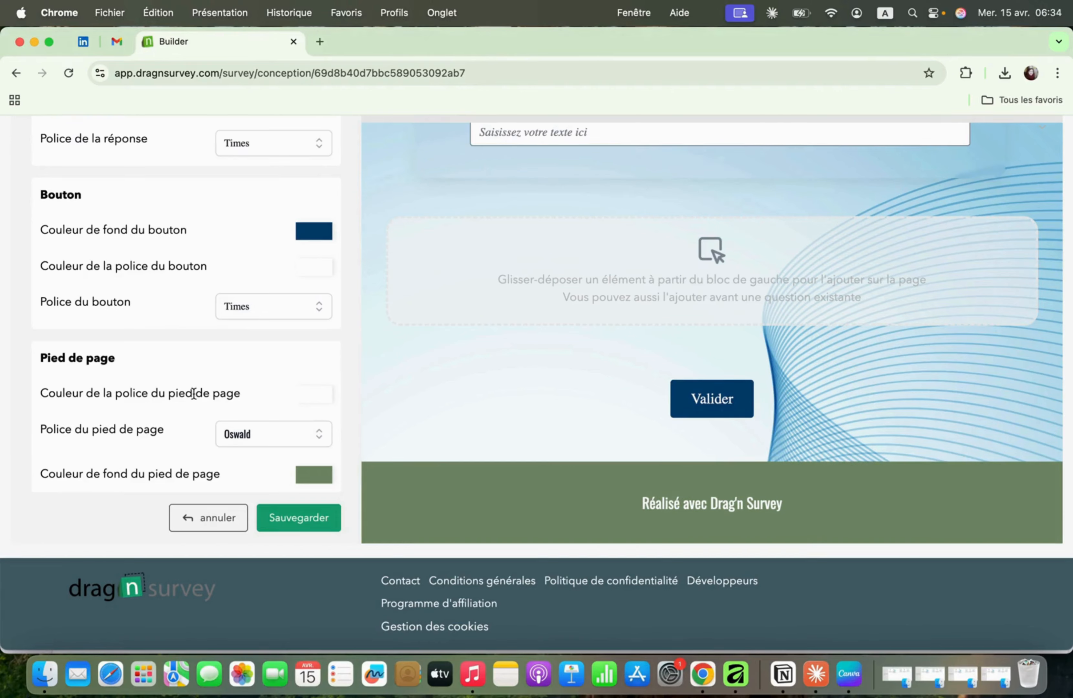
# Step: Set the font colour of the footer to black 000000
pyautogui.click(312, 399)
pyautogui.click(497, 391)
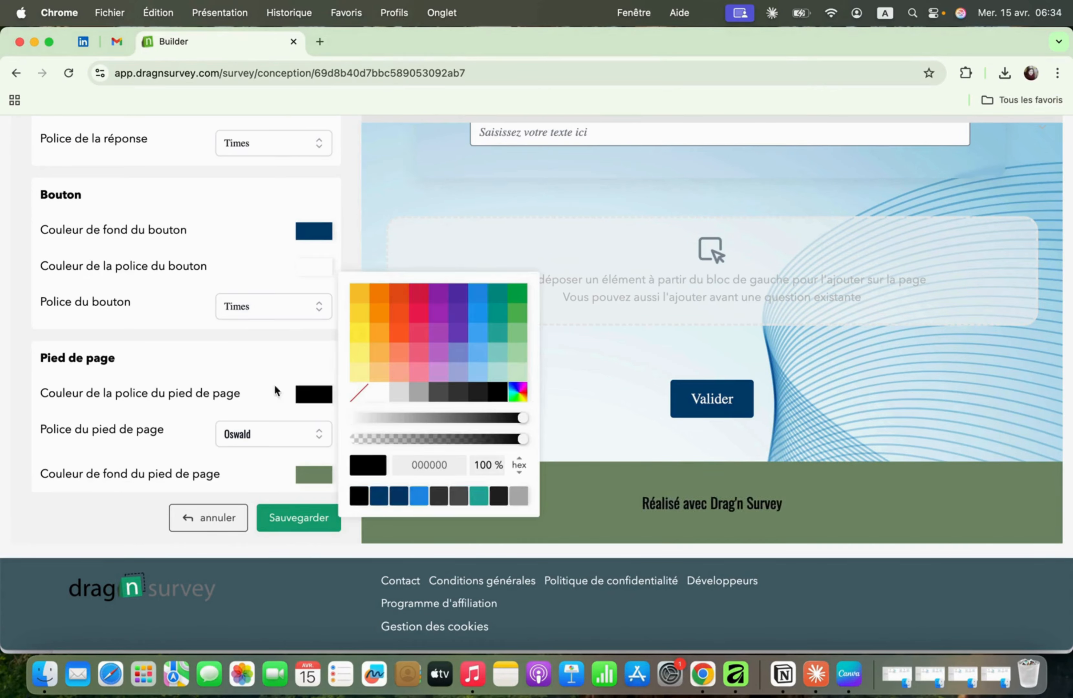
# Step: Set the background colour of the footer to the recently used dark blue 0b3b6a
pyautogui.click(257, 382)
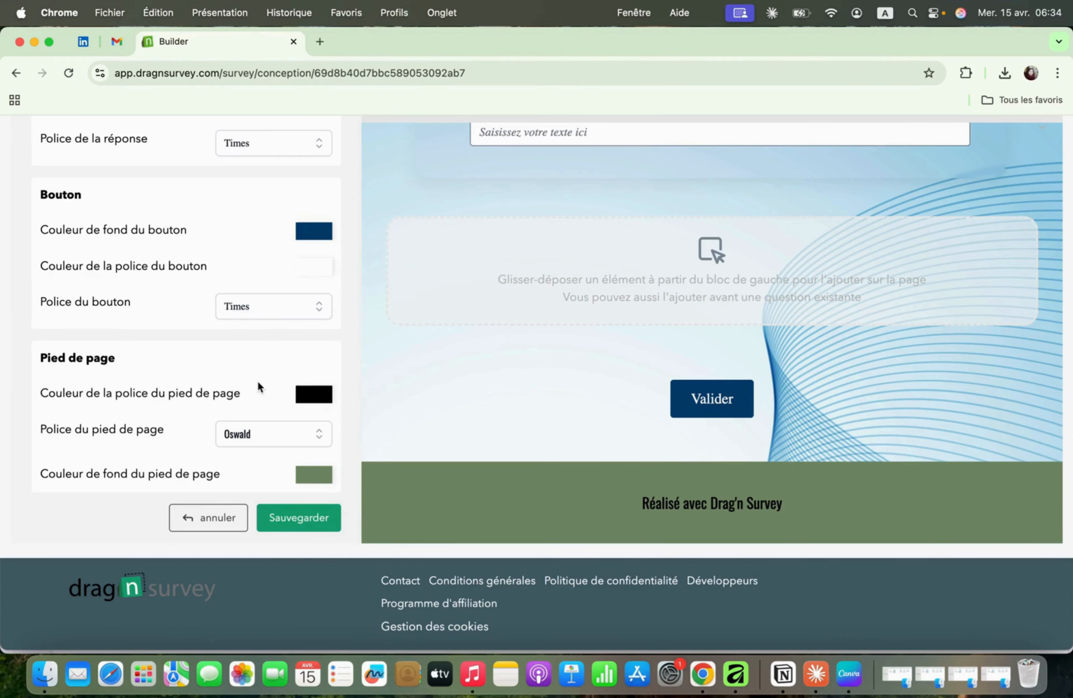
pyautogui.click(317, 481)
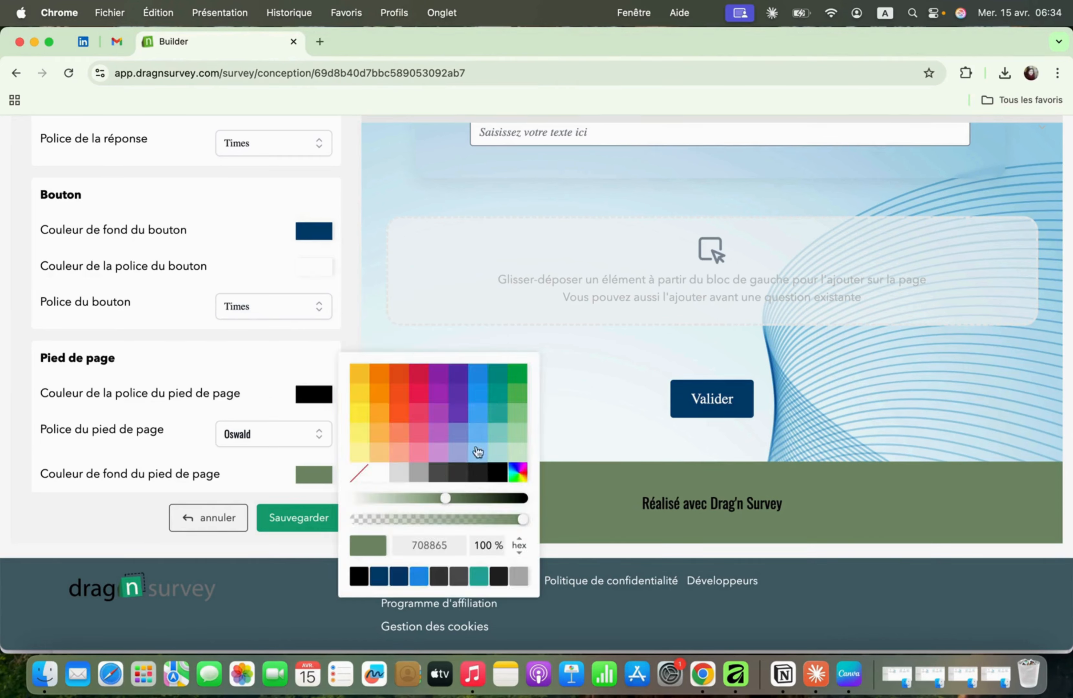
pyautogui.click(379, 576)
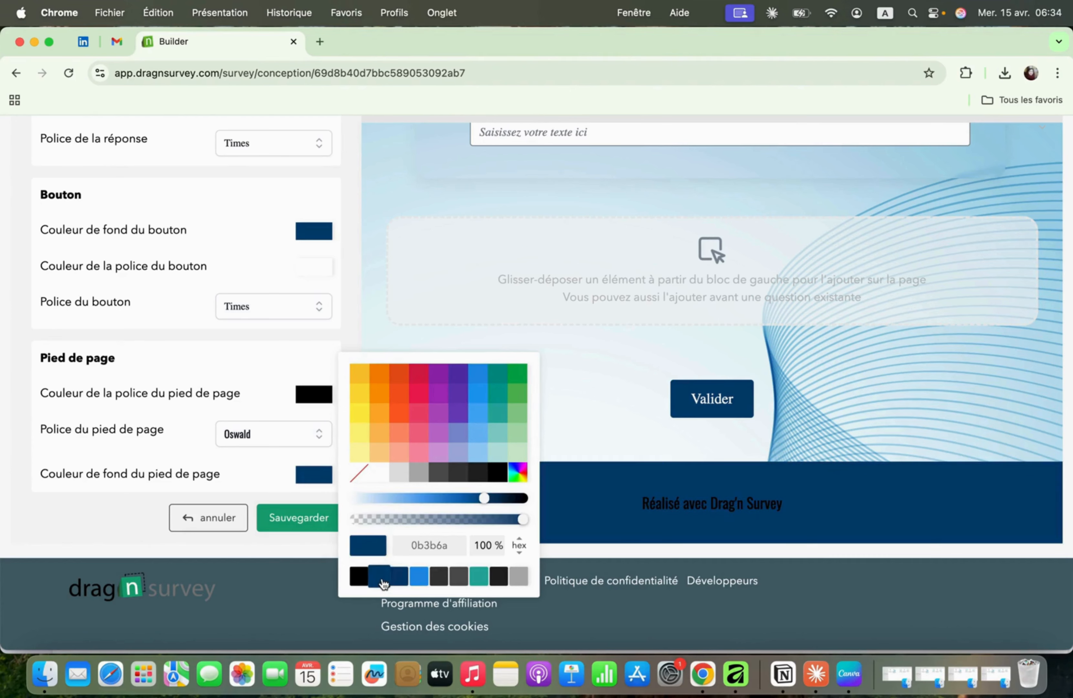
pyautogui.click(304, 358)
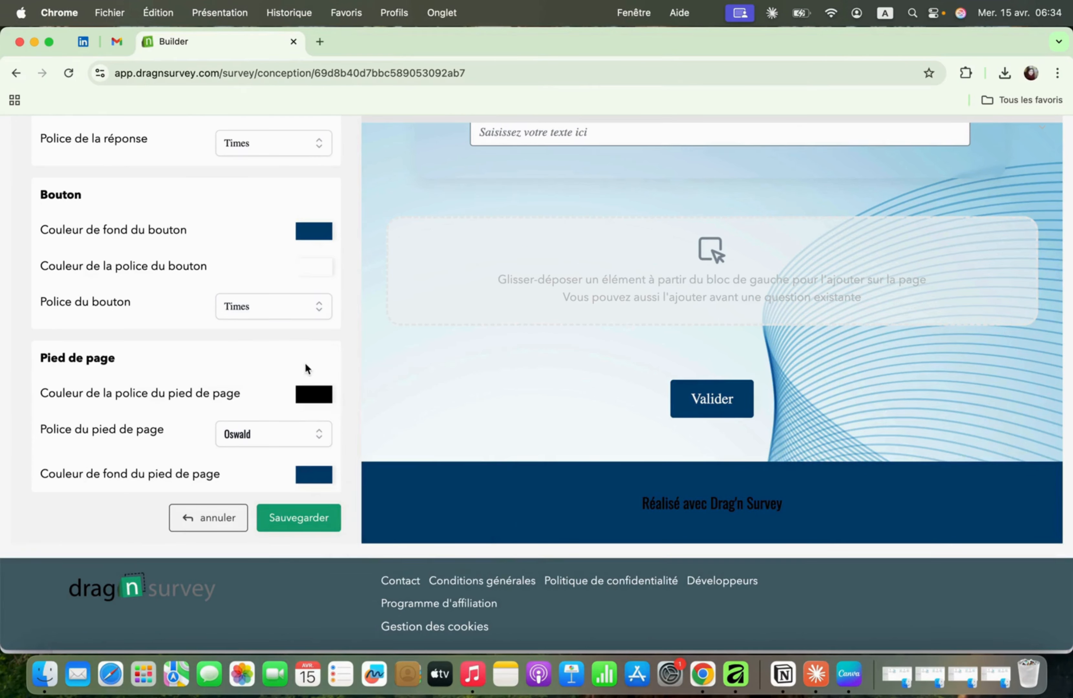
# Step: Set the footer's font colour to white ffffff and its font to Times
pyautogui.click(323, 393)
pyautogui.click(382, 394)
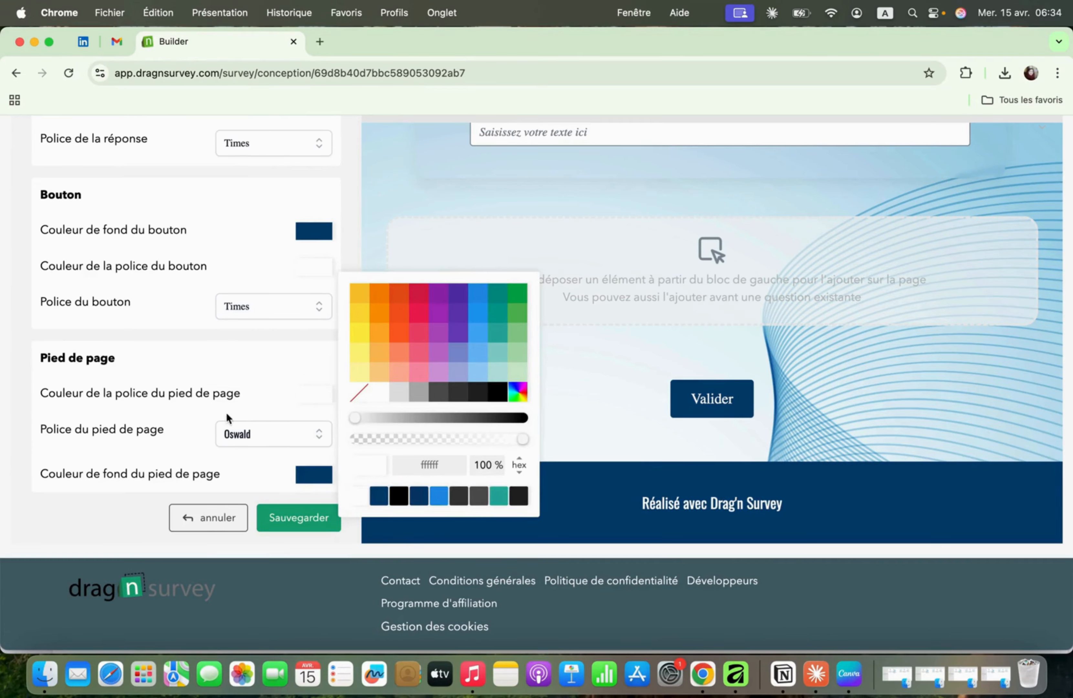
pyautogui.click(207, 421)
pyautogui.click(256, 431)
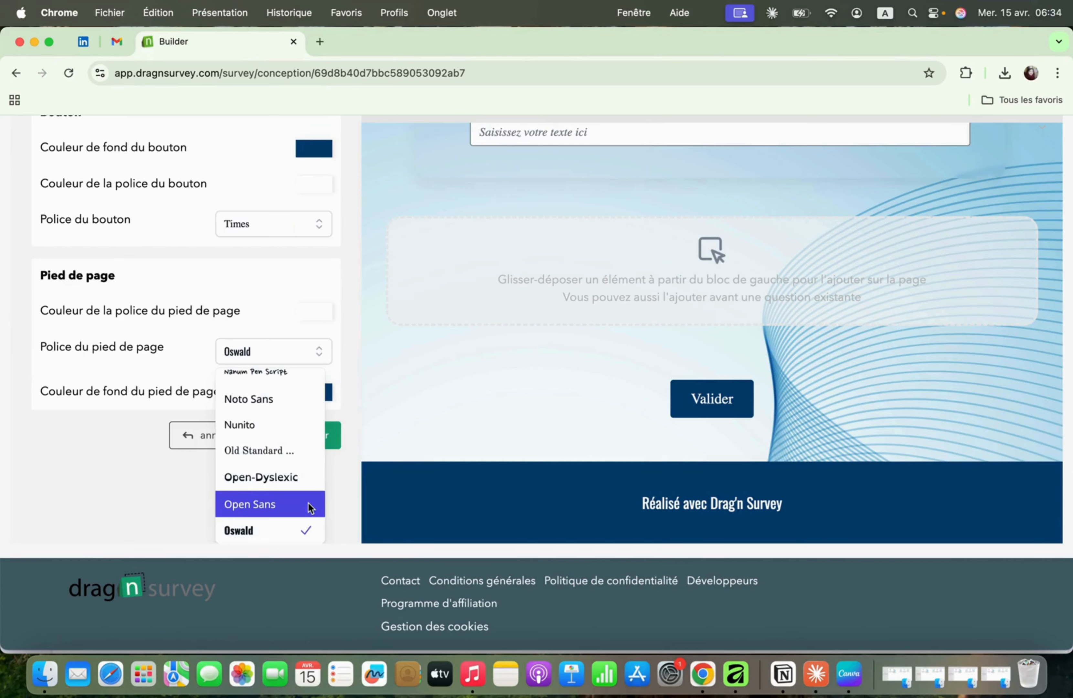
pyautogui.press('t')
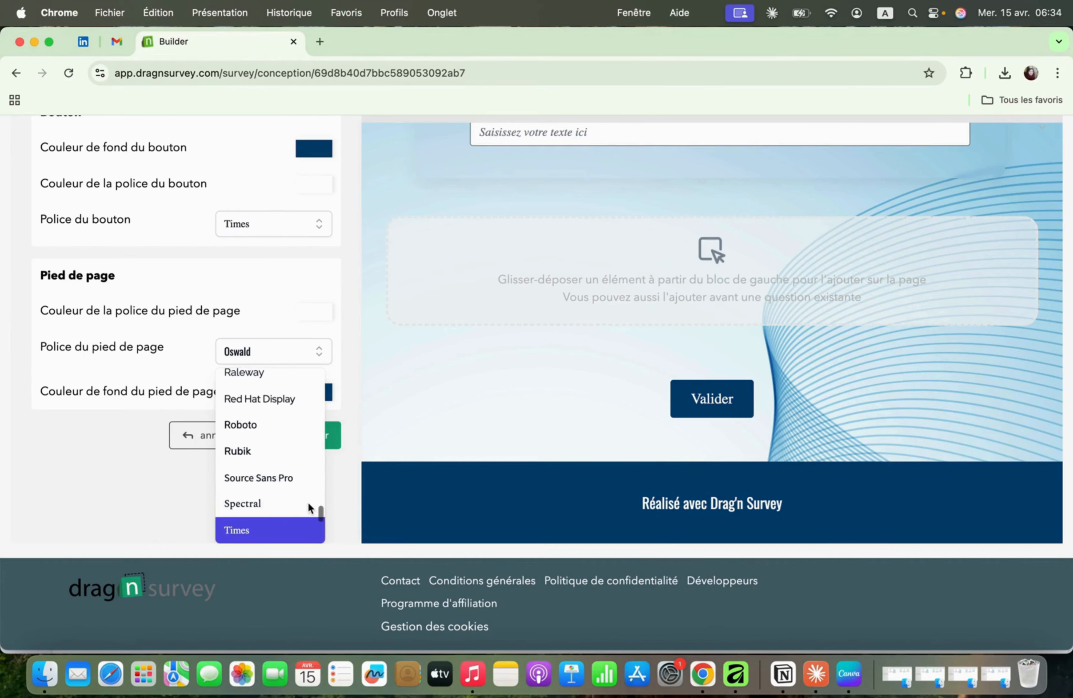
pyautogui.click(278, 524)
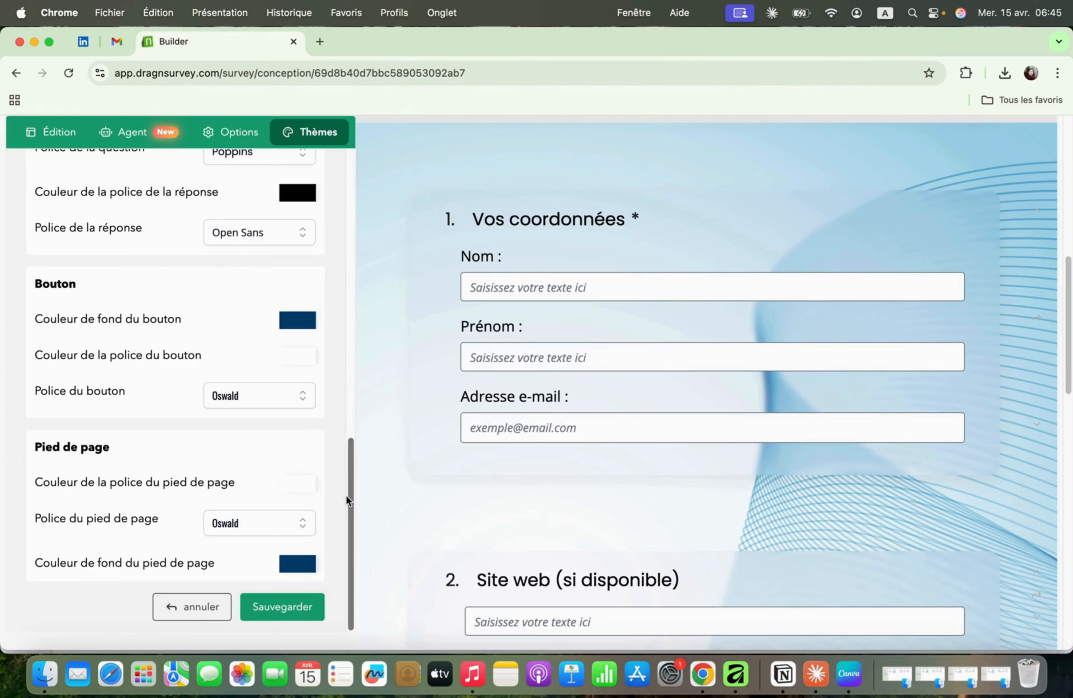
# Step: Name the theme "Le labo des cms" and save it
pyautogui.moveTo(346, 495); pyautogui.dragTo(351, 170)
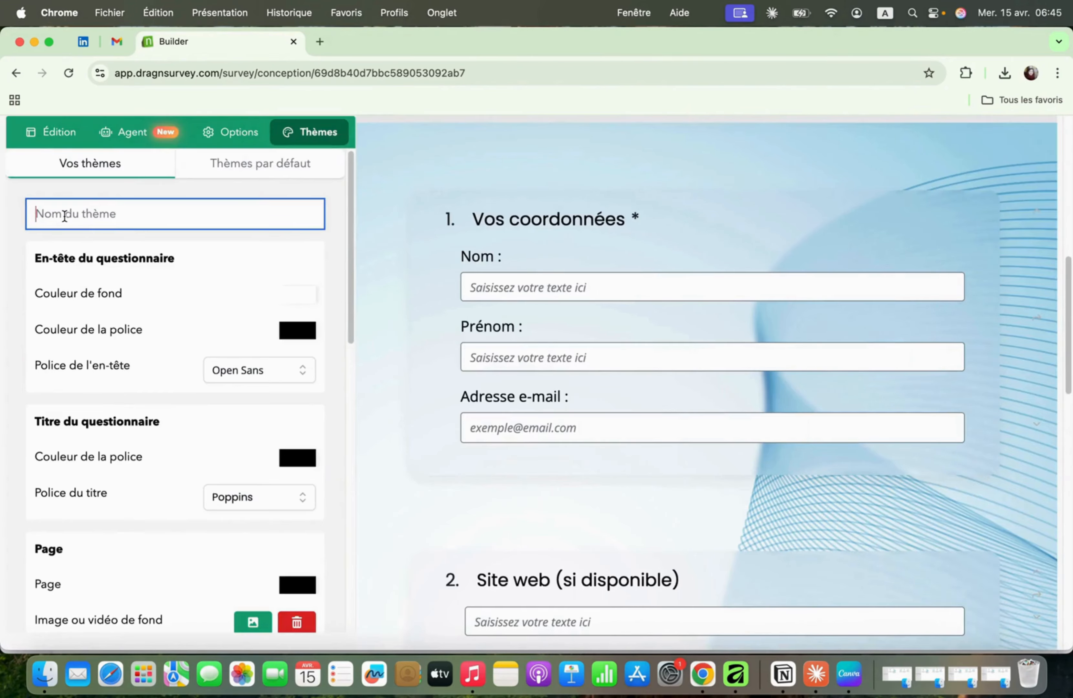
pyautogui.press('capslock')
pyautogui.write('Le labo des cms')
pyautogui.moveTo(351, 312); pyautogui.dragTo(351, 598)
pyautogui.click(283, 606)
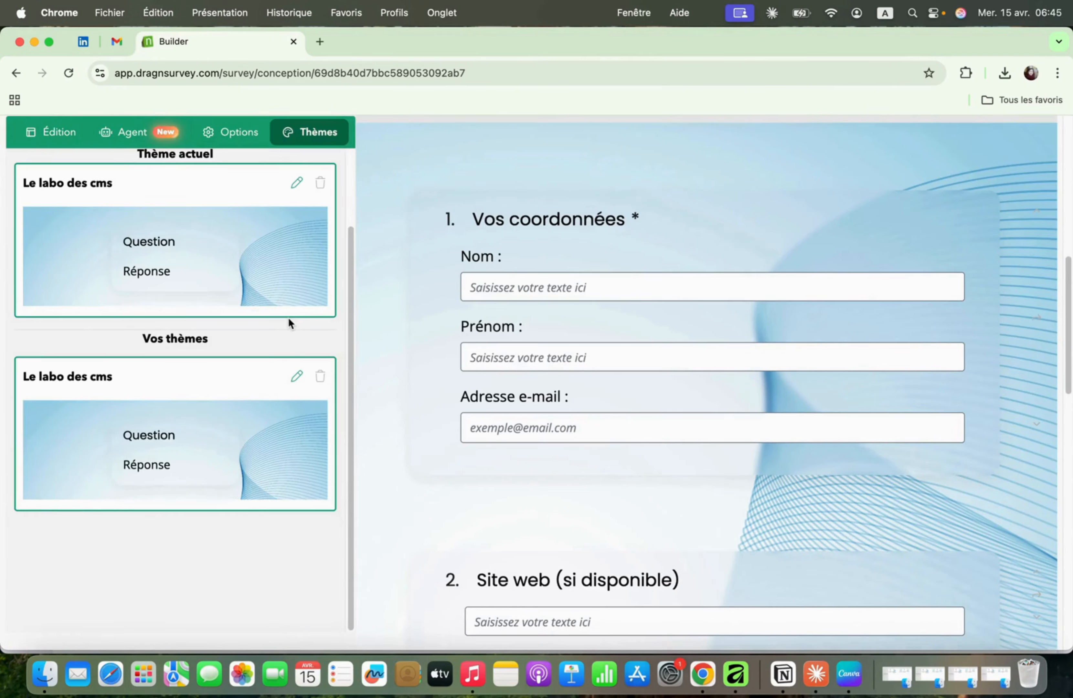
# Step: Turn on the display of the logo in the questionnaire's general options
pyautogui.moveTo(354, 281); pyautogui.dragTo(357, 197)
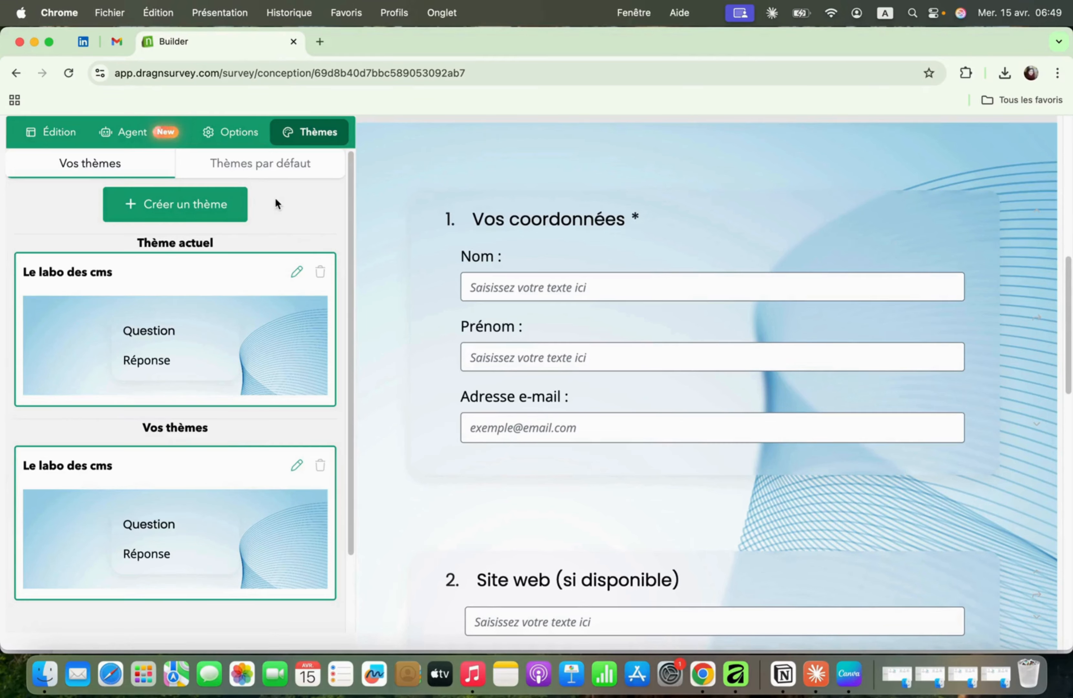
pyautogui.scroll(5, 231, 132)
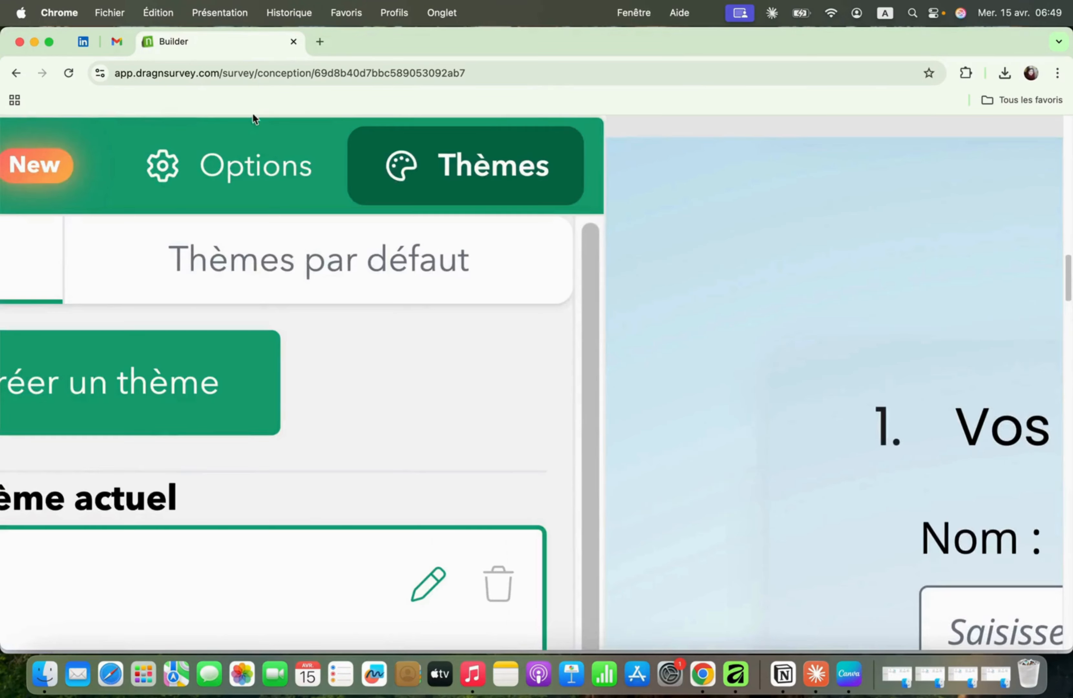
pyautogui.scroll(-5, 303, 211)
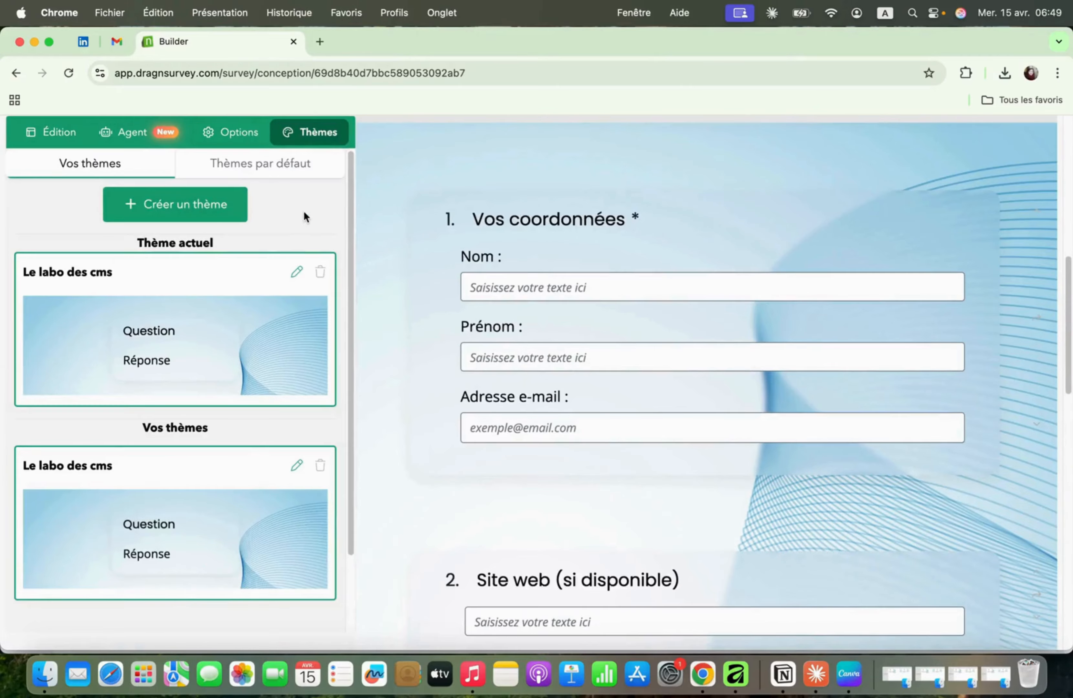
pyautogui.click(226, 132)
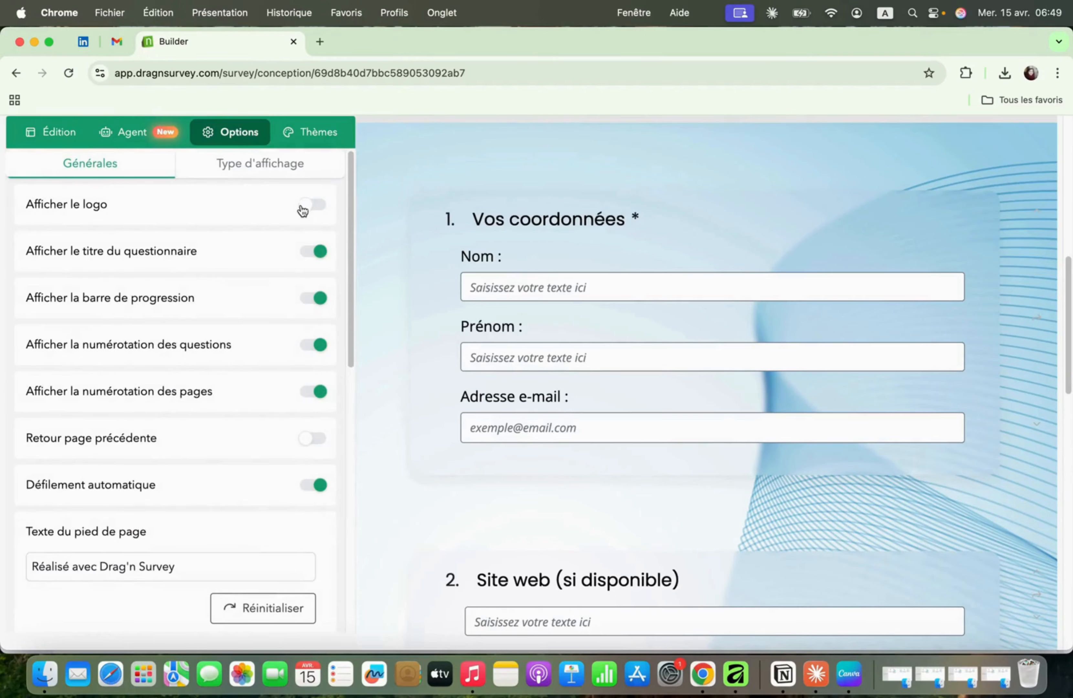
pyautogui.click(319, 207)
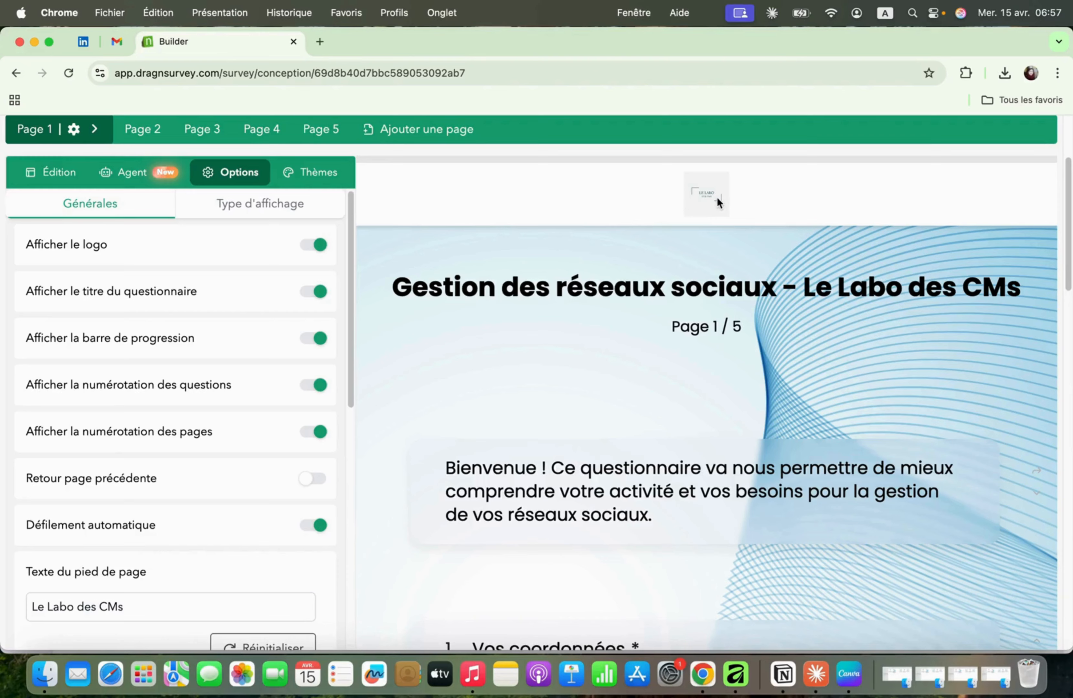
# Step: Open the current theme "Le labo des cms" for editing
pyautogui.scroll(5, 693, 209)
pyautogui.scroll(-5, 693, 209)
pyautogui.scroll(5, 312, 181)
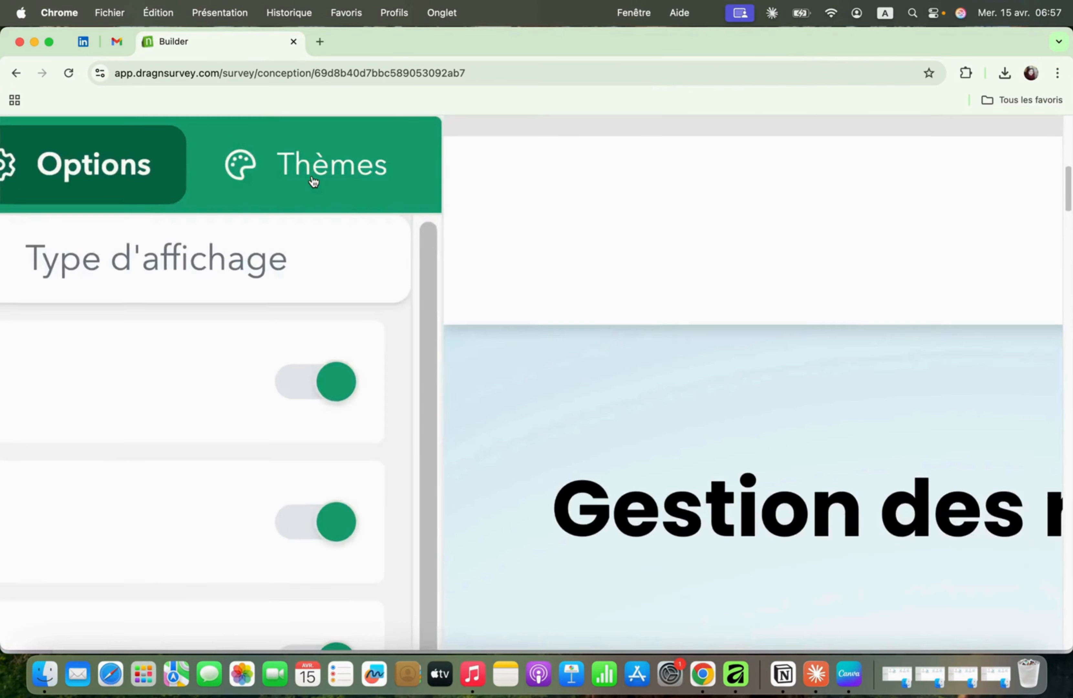
pyautogui.scroll(-5, 313, 180)
pyautogui.click(313, 180)
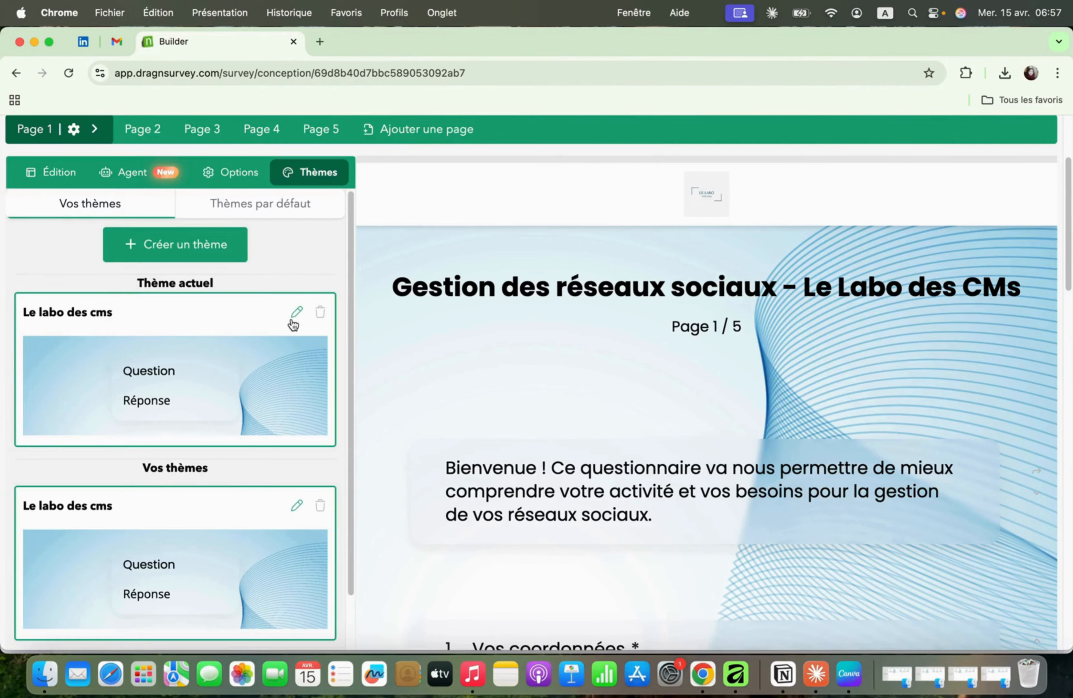
pyautogui.scroll(5, 294, 325)
pyautogui.scroll(-1, 294, 324)
pyautogui.scroll(-4, 293, 323)
pyautogui.click(297, 314)
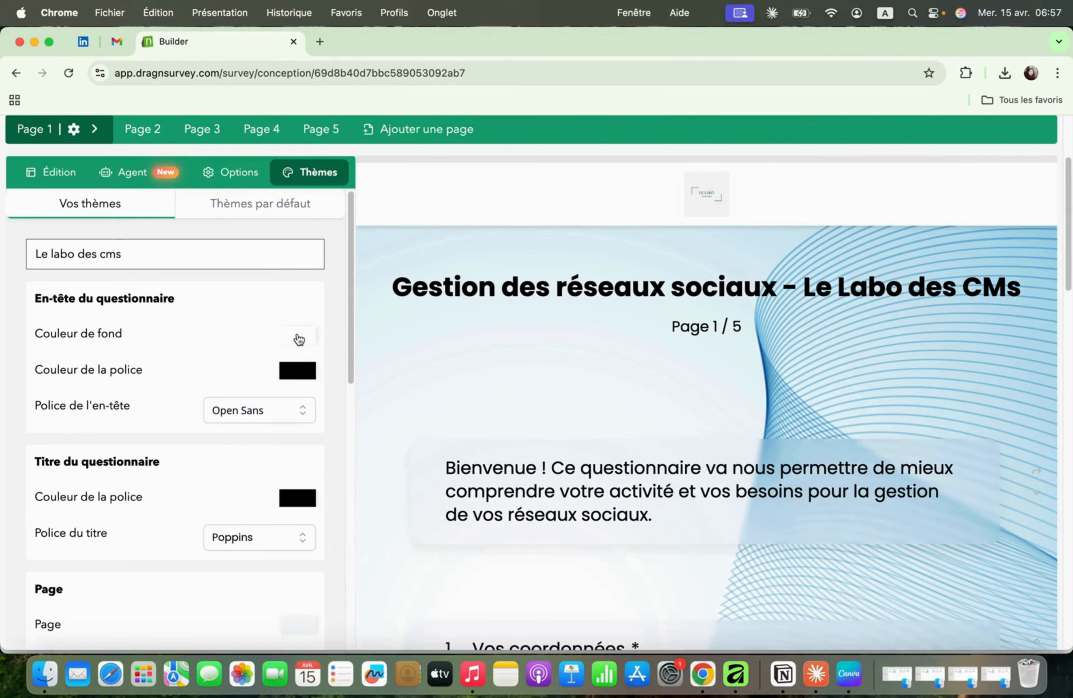
# Step: Try a background at 0% opacity and a grey a9a9a9 background for the questionnaire header
pyautogui.scroll(5, 302, 340)
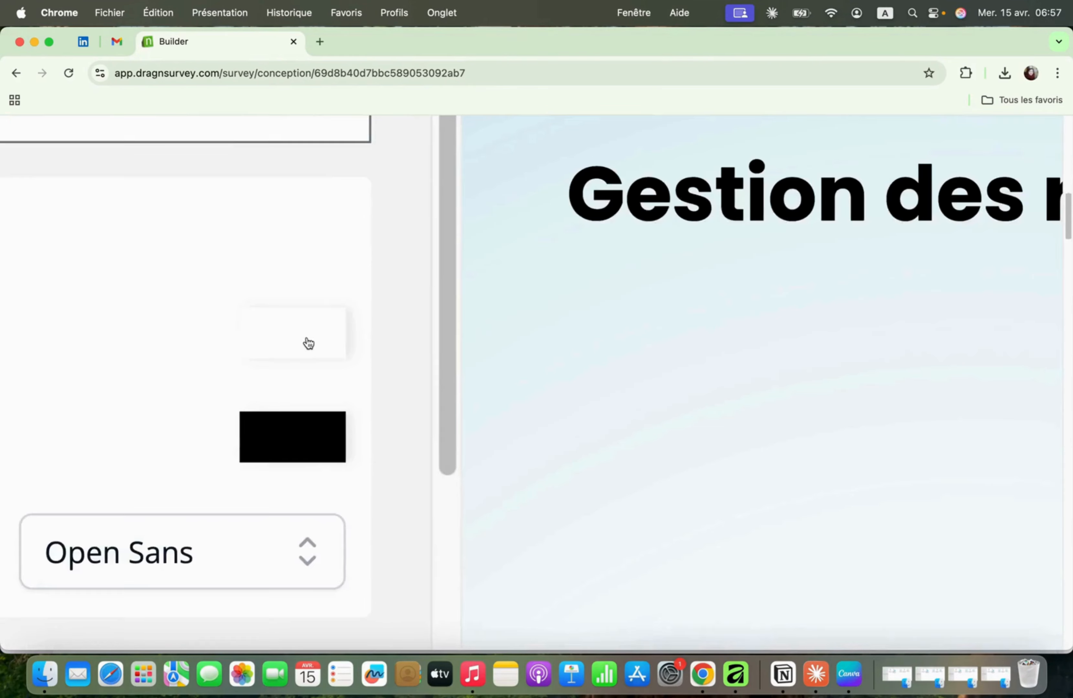
pyautogui.scroll(-5, 308, 343)
pyautogui.click(294, 339)
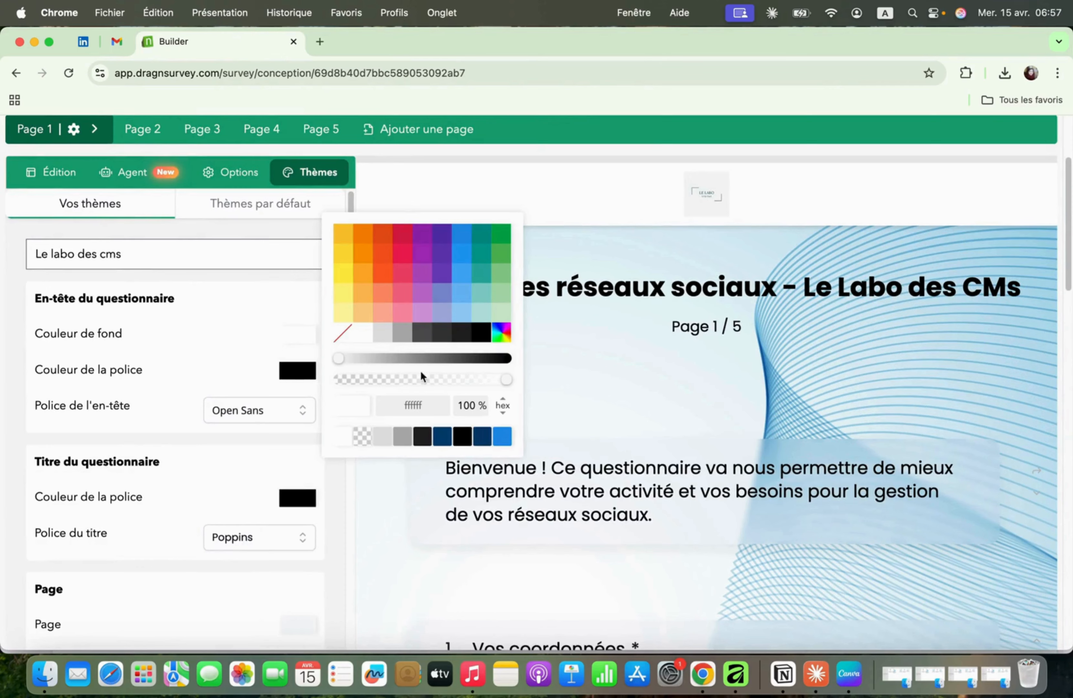
pyautogui.moveTo(504, 379); pyautogui.dragTo(328, 375)
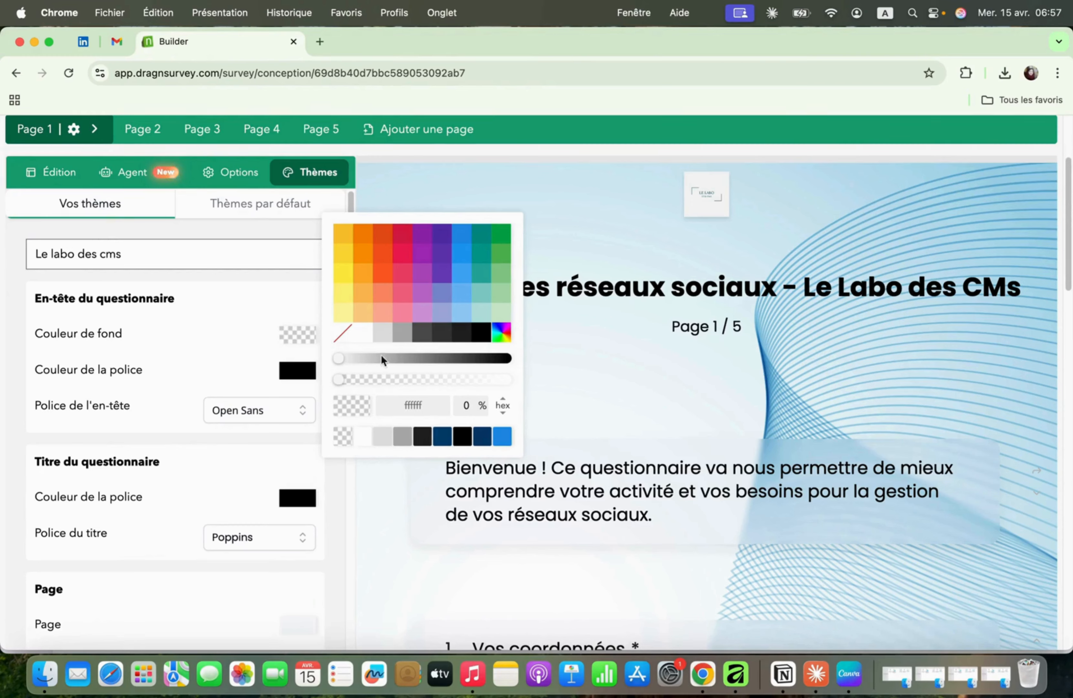
pyautogui.click(399, 337)
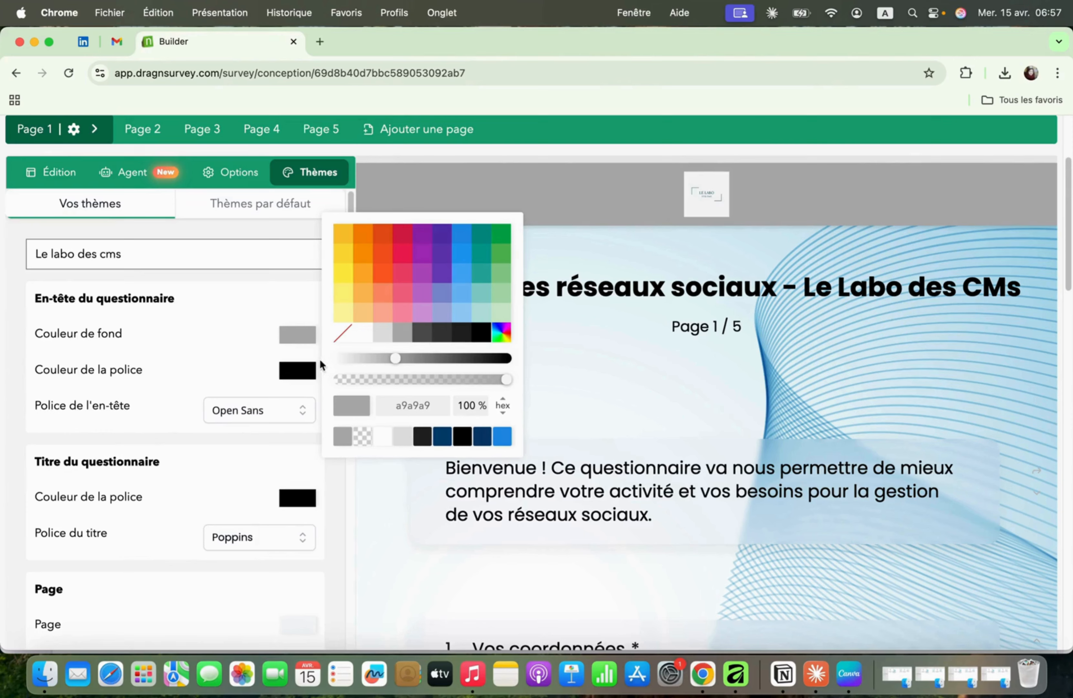
pyautogui.click(223, 343)
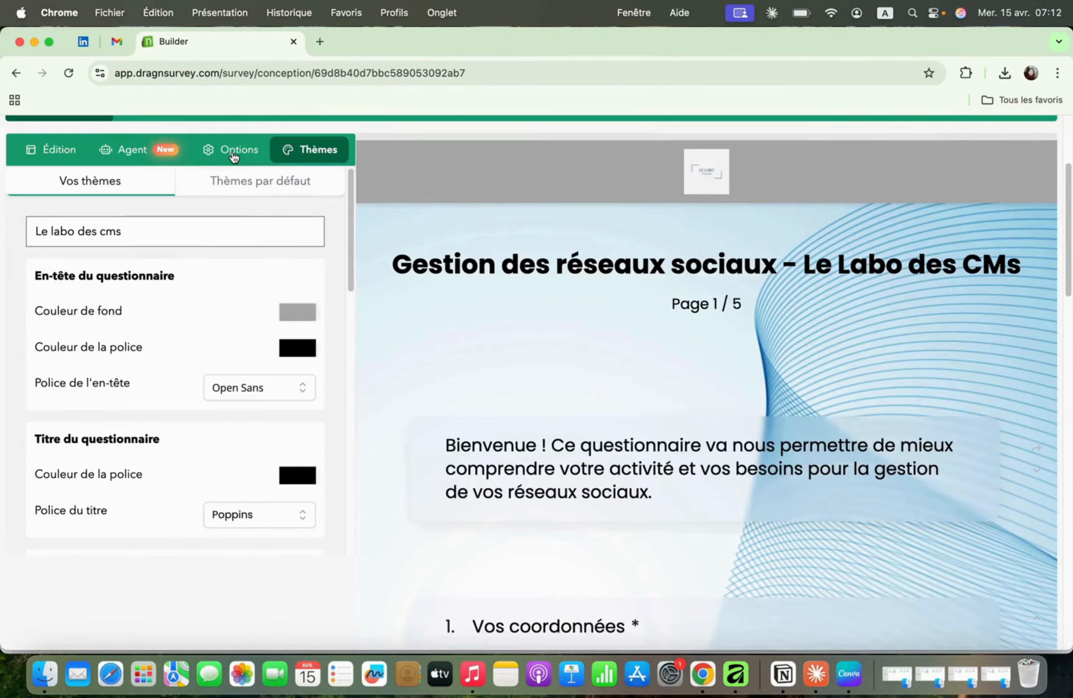
# Step: Replace the questionnaire's footer text with "Le Labo des CMs" in the general options
pyautogui.click(233, 152)
pyautogui.moveTo(349, 259); pyautogui.dragTo(346, 351)
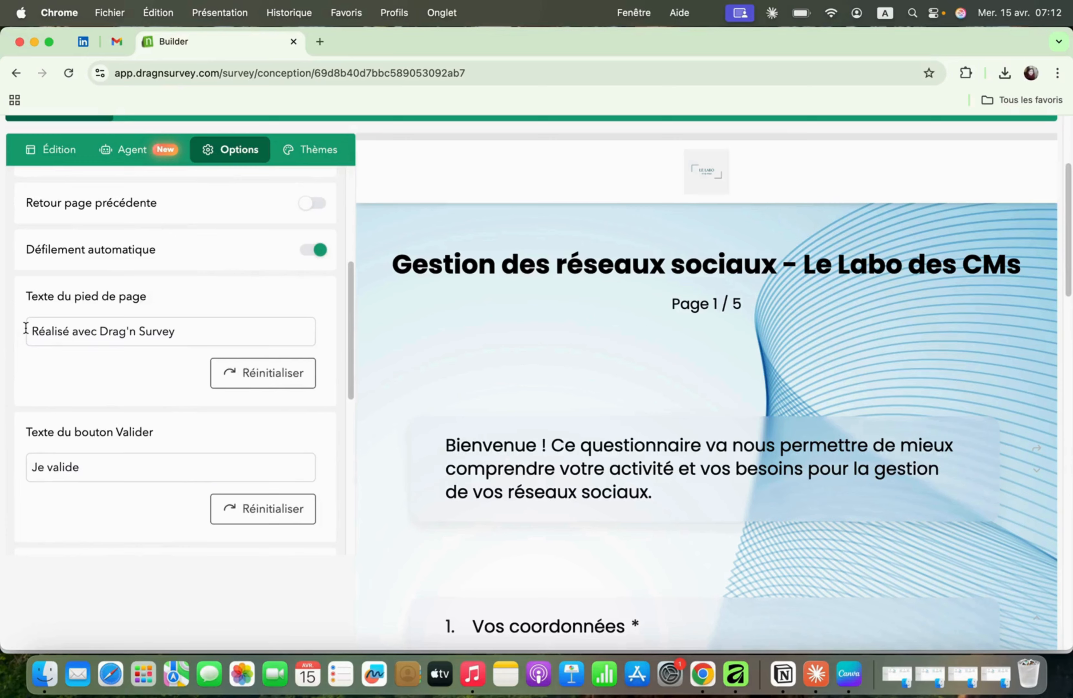
pyautogui.scroll(3, 68, 320)
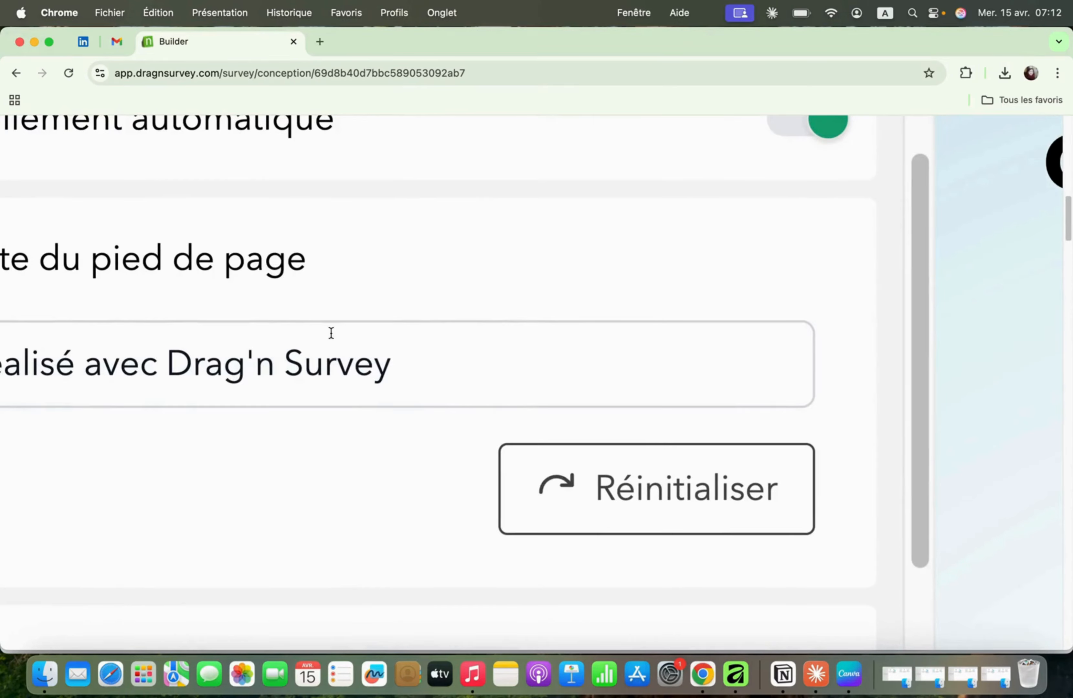
pyautogui.scroll(-3, 335, 293)
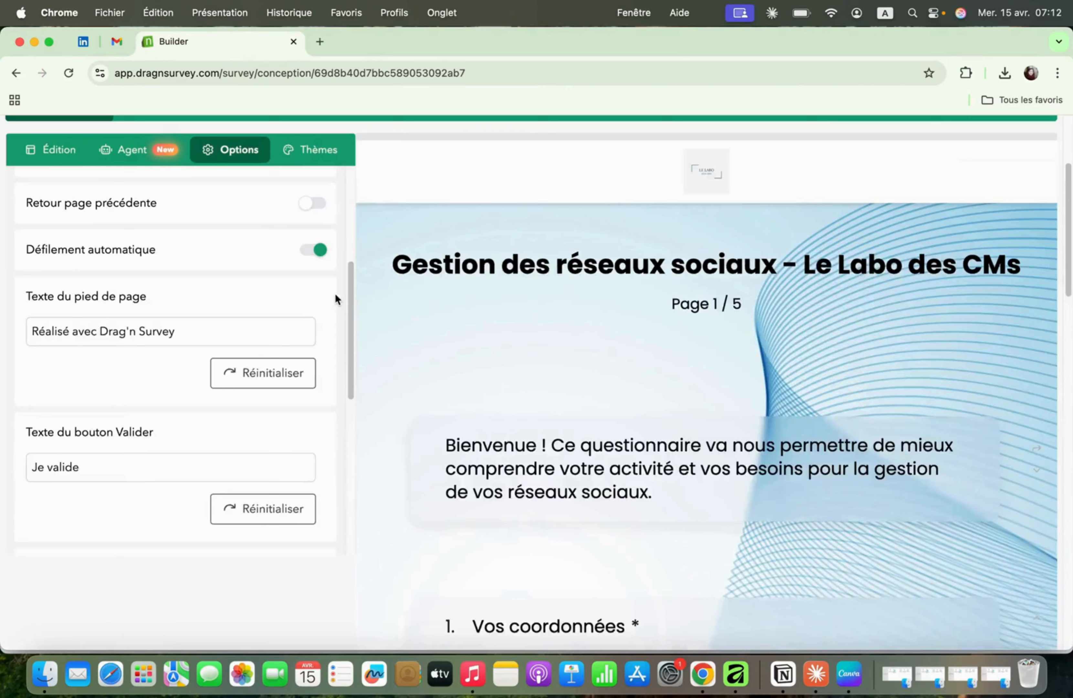
pyautogui.click(136, 331)
pyautogui.press('super+a')
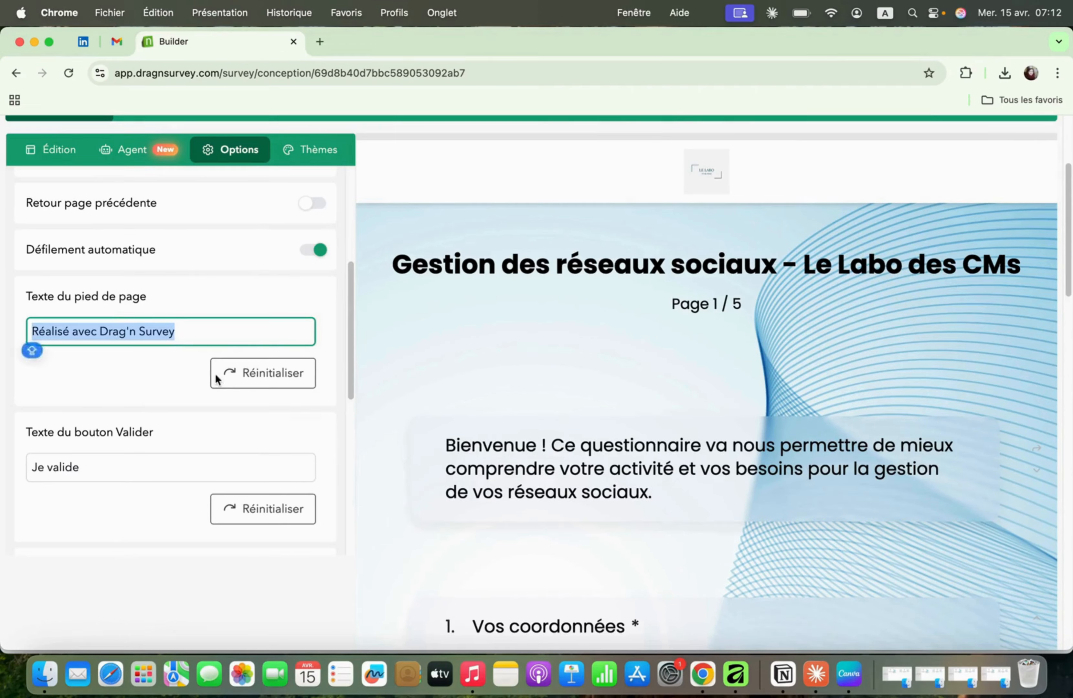
pyautogui.write('Le Lab')
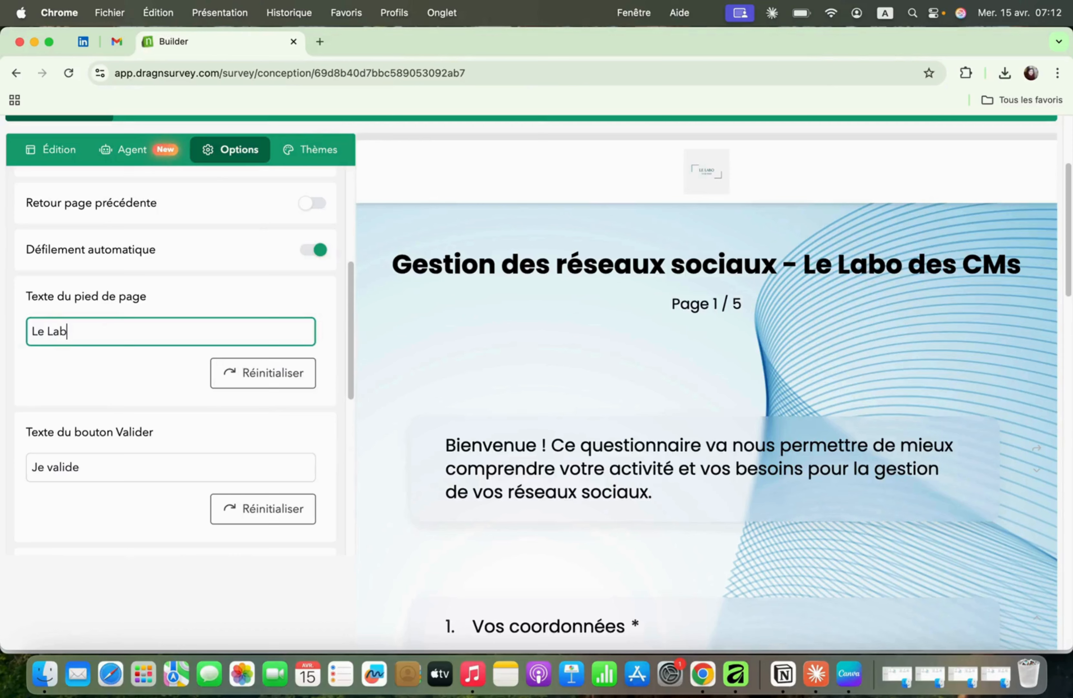
pyautogui.write('o des CMs')
# Step: Change the text of the validation button to "Valider"
pyautogui.moveTo(352, 379); pyautogui.dragTo(349, 426)
pyautogui.click(68, 345)
pyautogui.press('super+a')
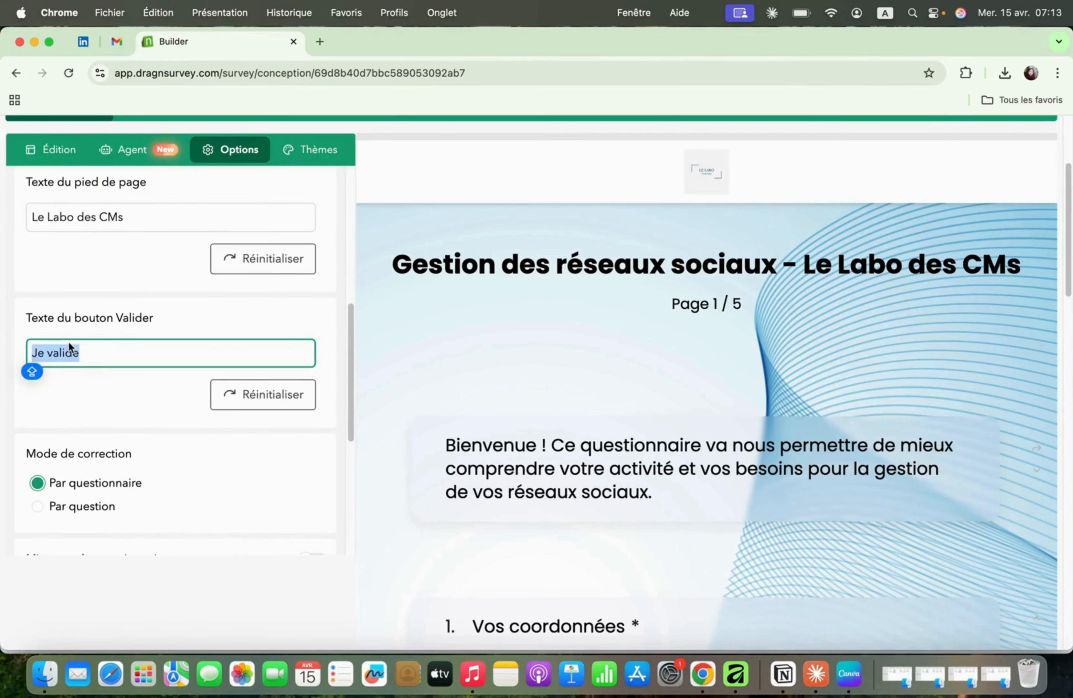
pyautogui.press('BackSpace')
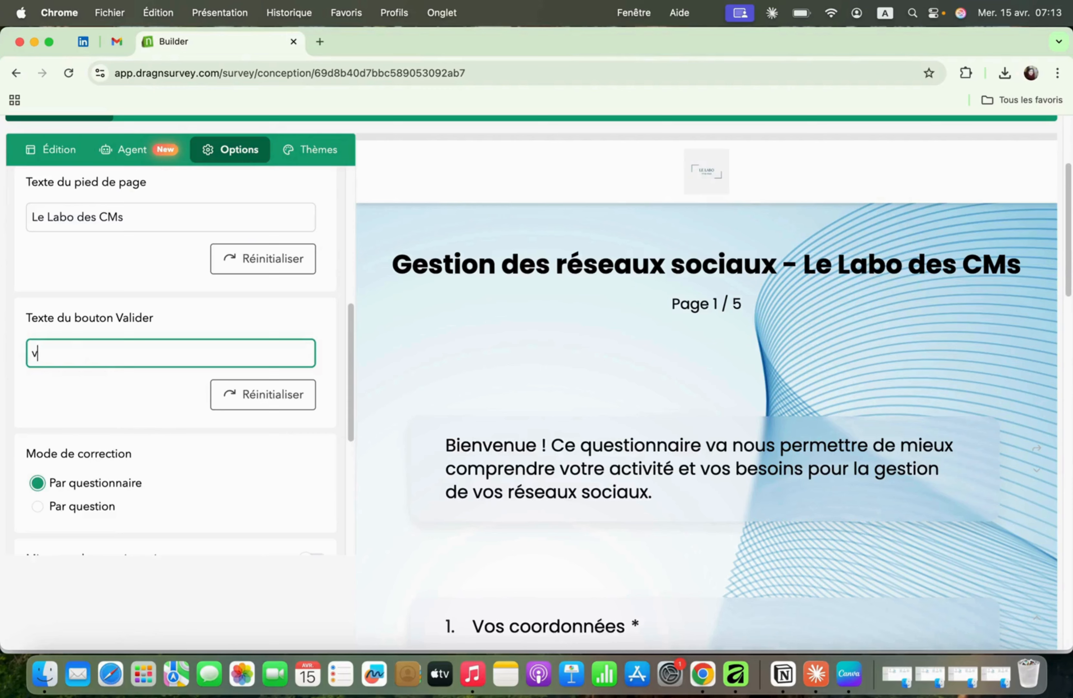
pyautogui.write('Valider')
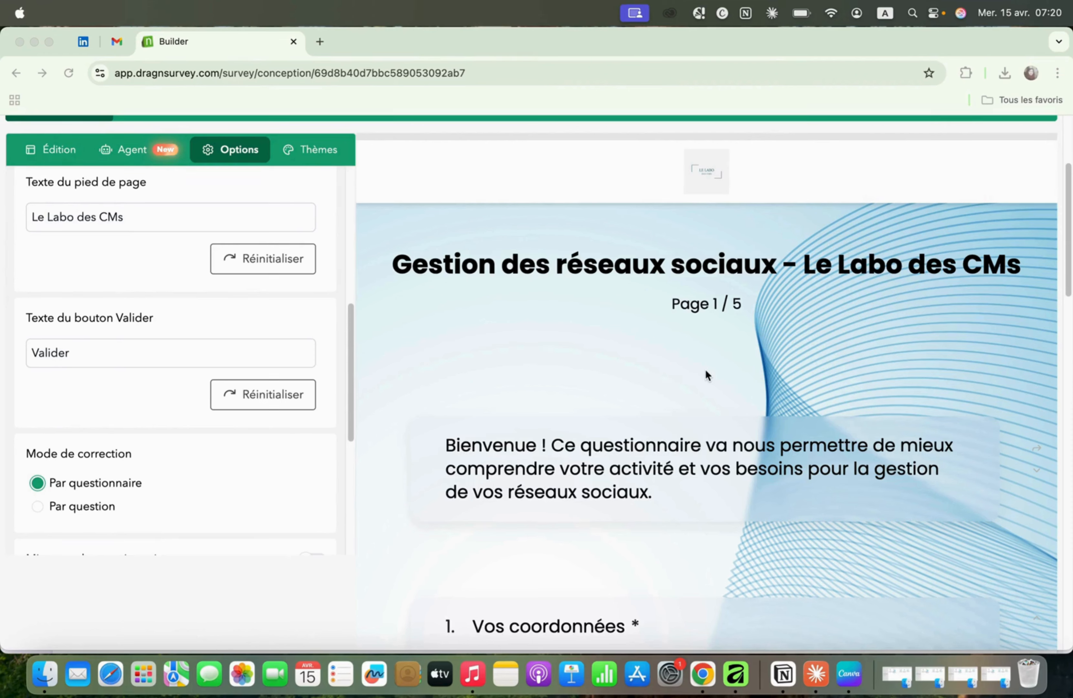
pyautogui.click(1069, 284)
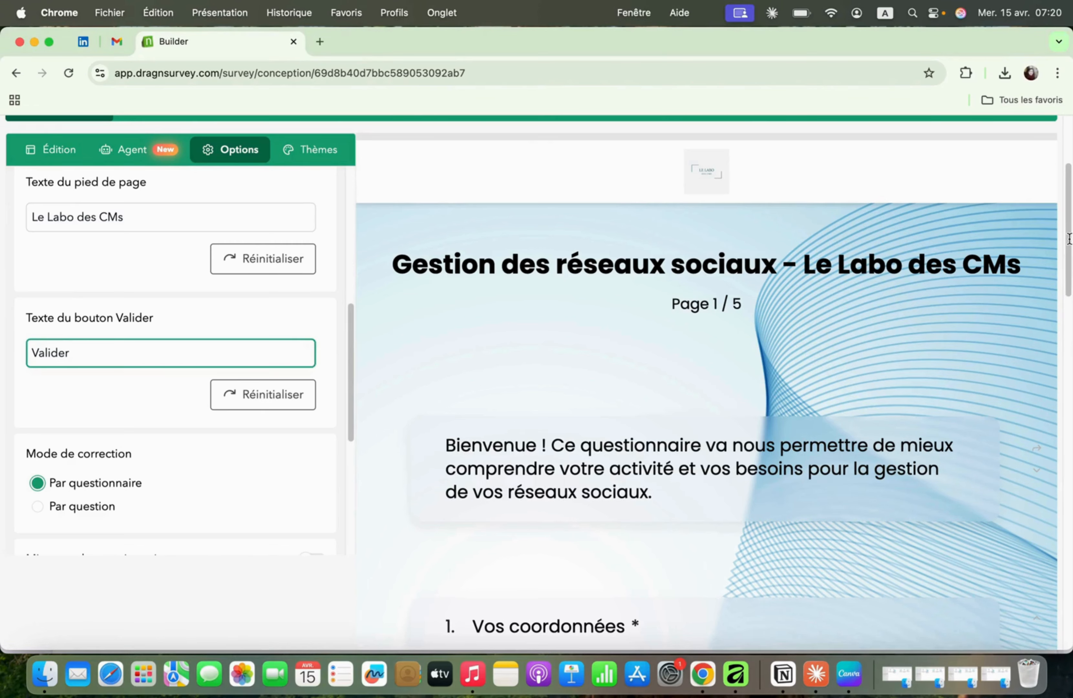
pyautogui.moveTo(1070, 239); pyautogui.dragTo(1069, 167)
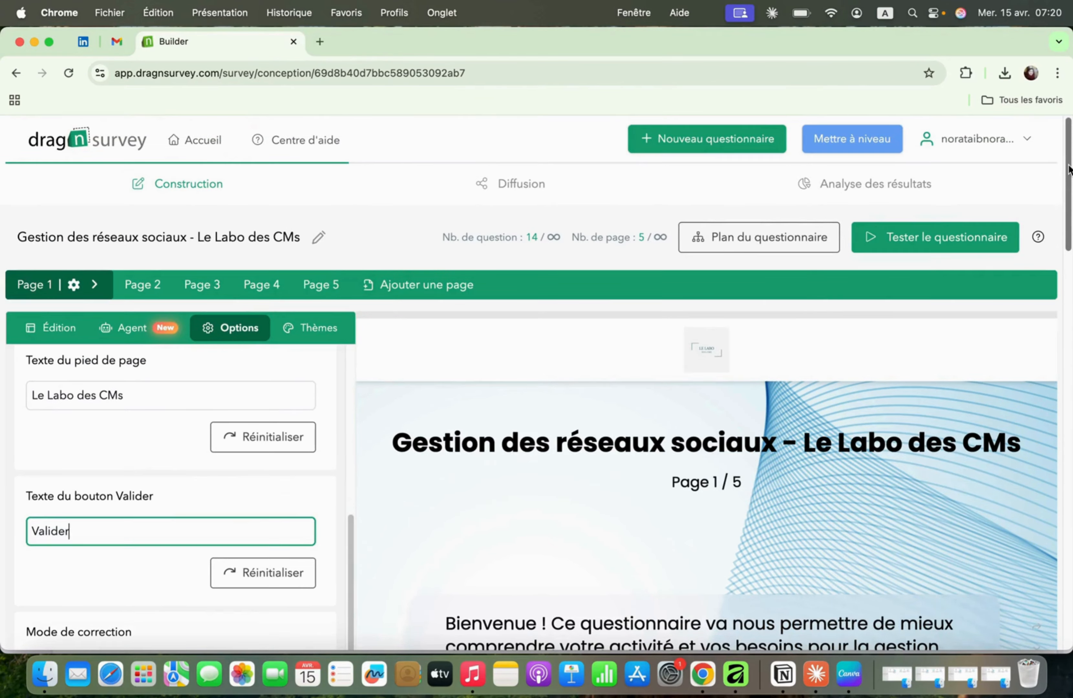